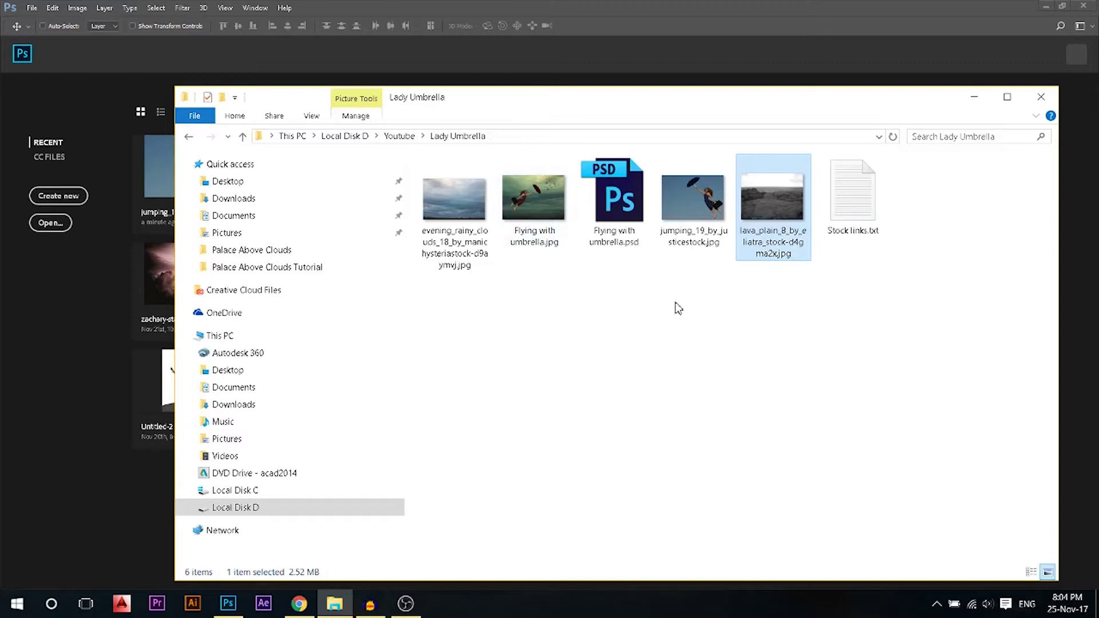
Open jumping_19_by_justicestock.jpg from the Lady Umbrella folder as a new document in Photoshop.
left_click_drag(694, 200, 98, 331)
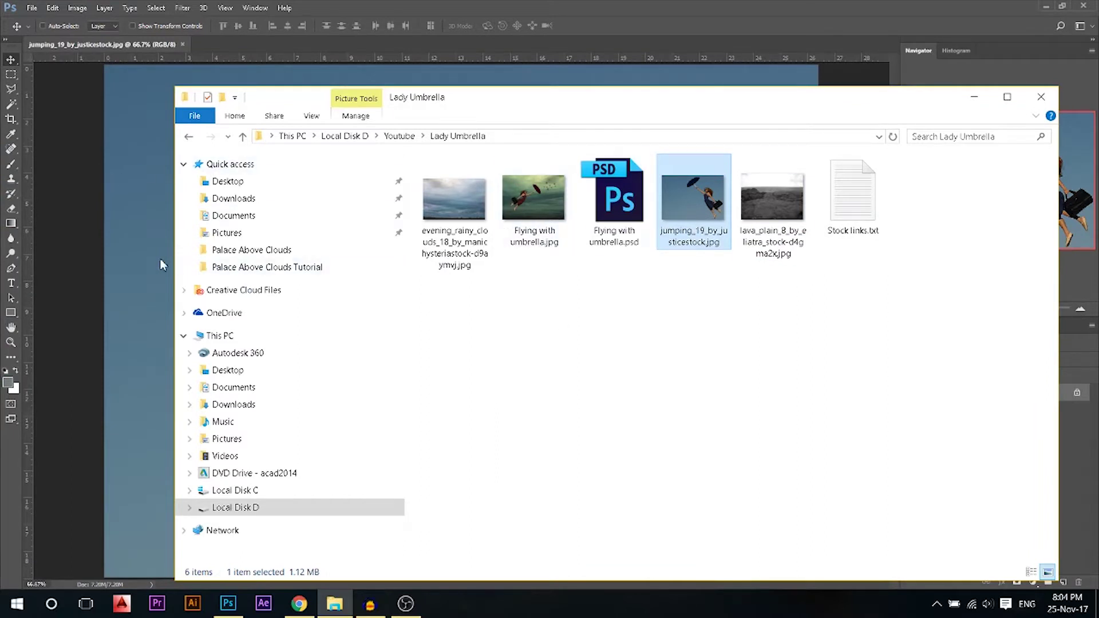
left_click(134, 207)
scroll(289, 195, "down", 1)
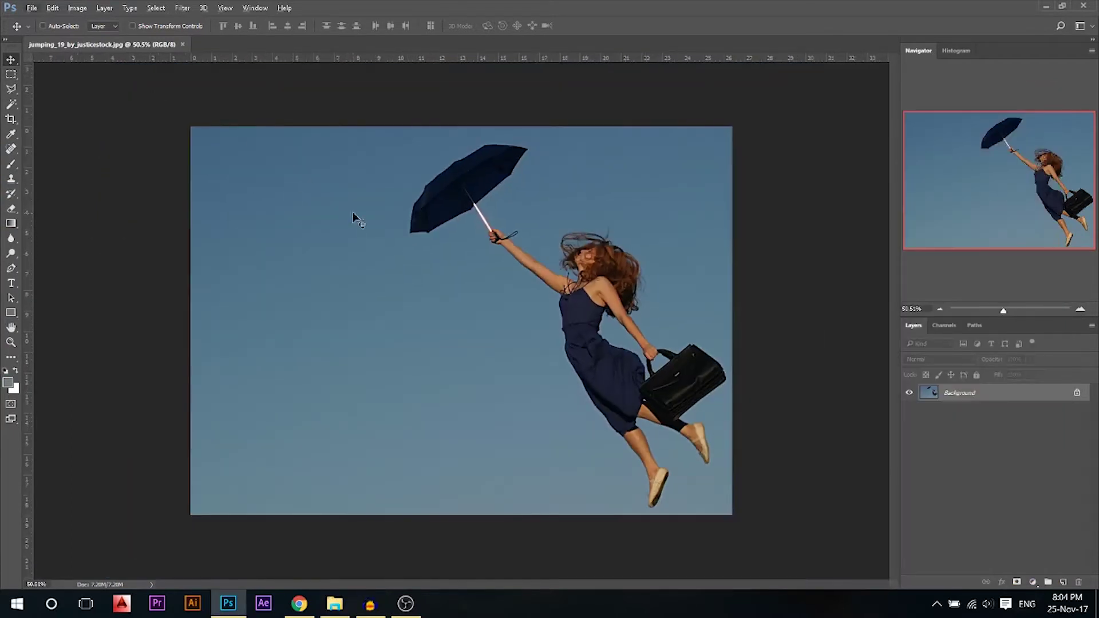
scroll(331, 220, "up", 1)
Flip the whole canvas horizontally so the woman with the umbrella faces the other way.
left_click(77, 8)
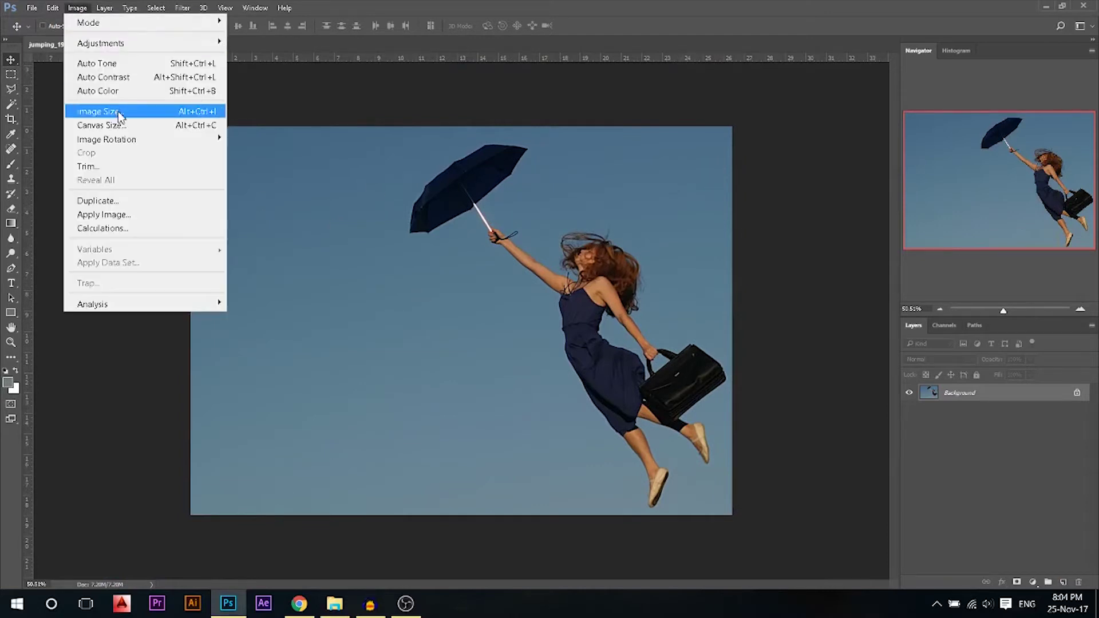
mouse_move(143, 141)
left_click(294, 202)
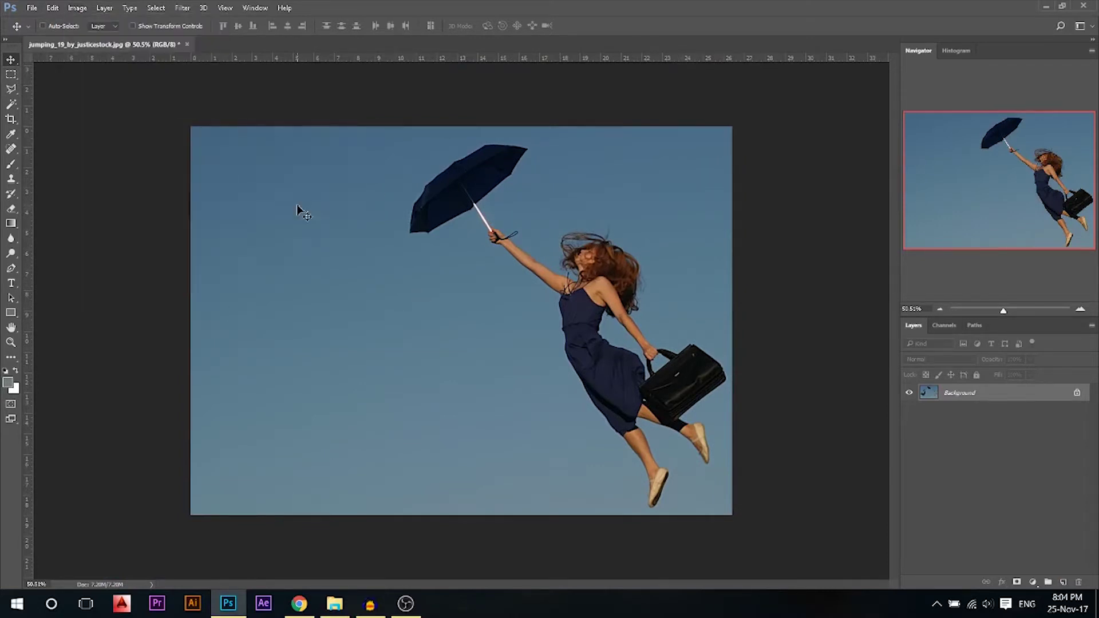
scroll(538, 252, "down", 1)
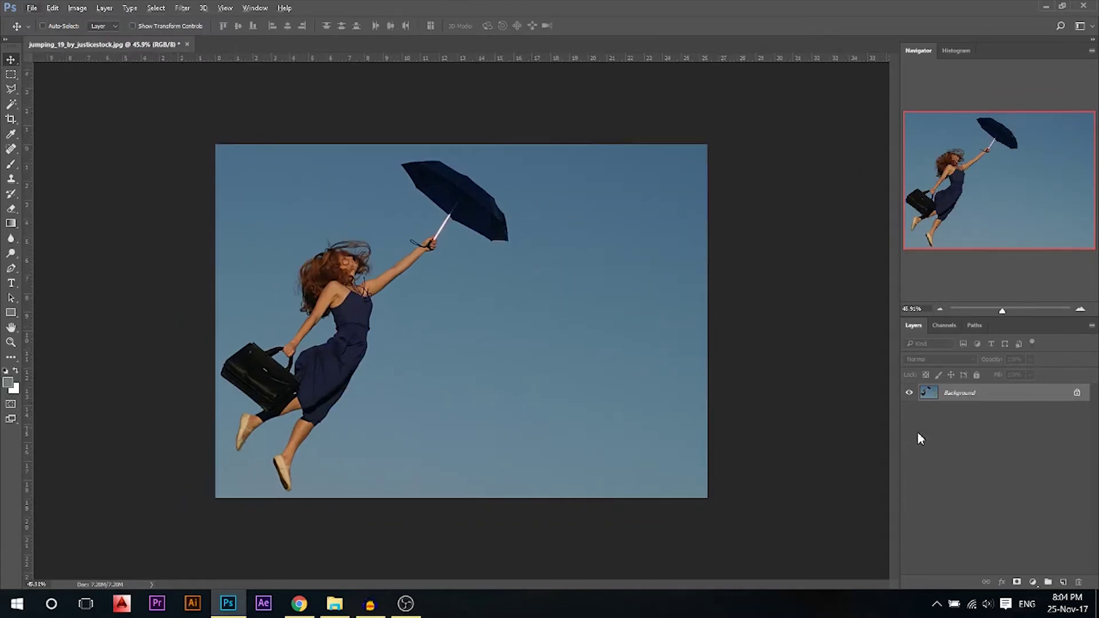
Add a new layer and fill it with the grey-green foreground color #6e7b73.
left_click(1062, 582)
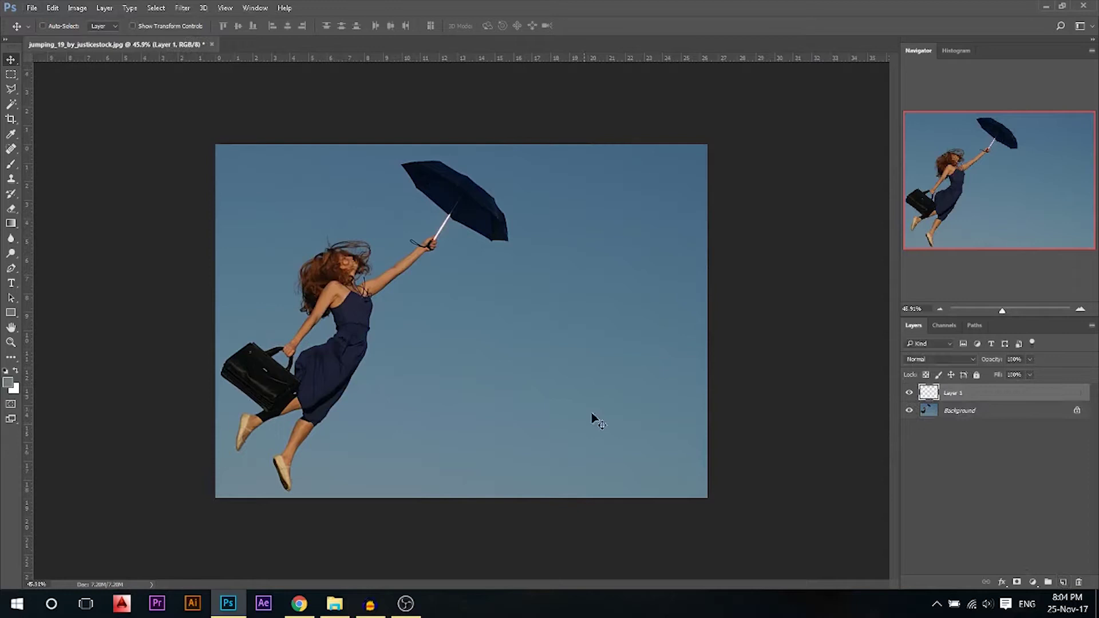
left_click(9, 382)
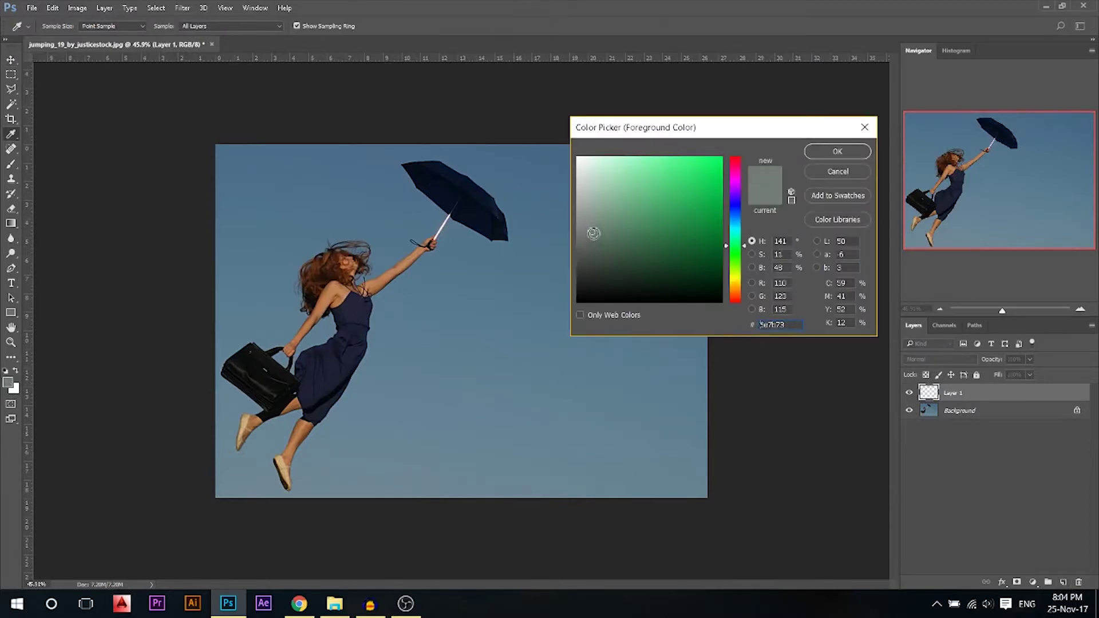
left_click(838, 151)
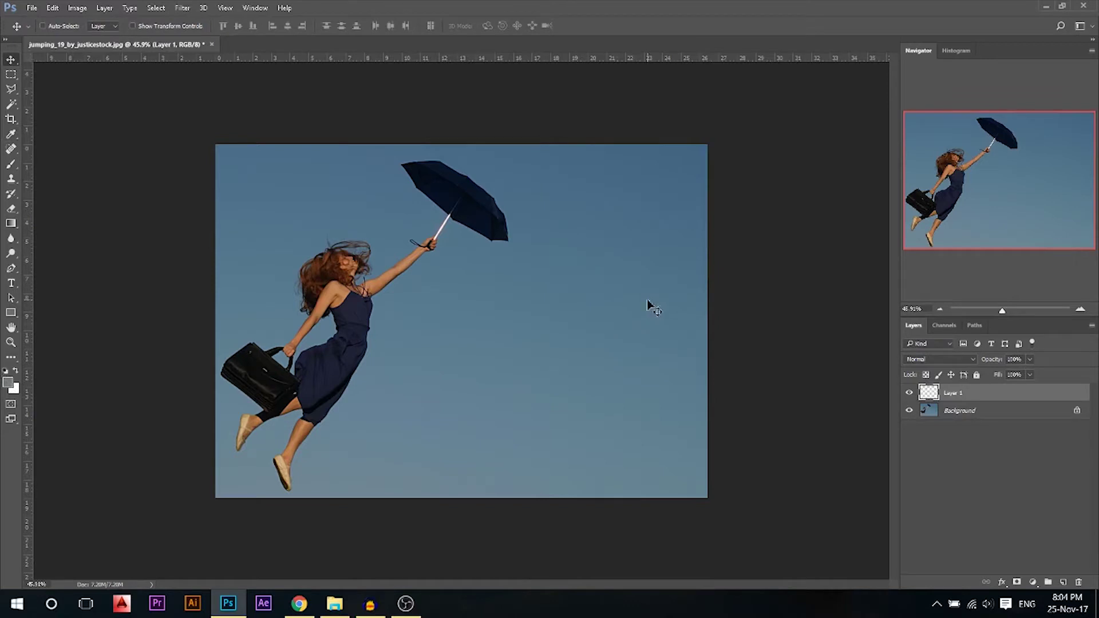
key("alt+BackSpace")
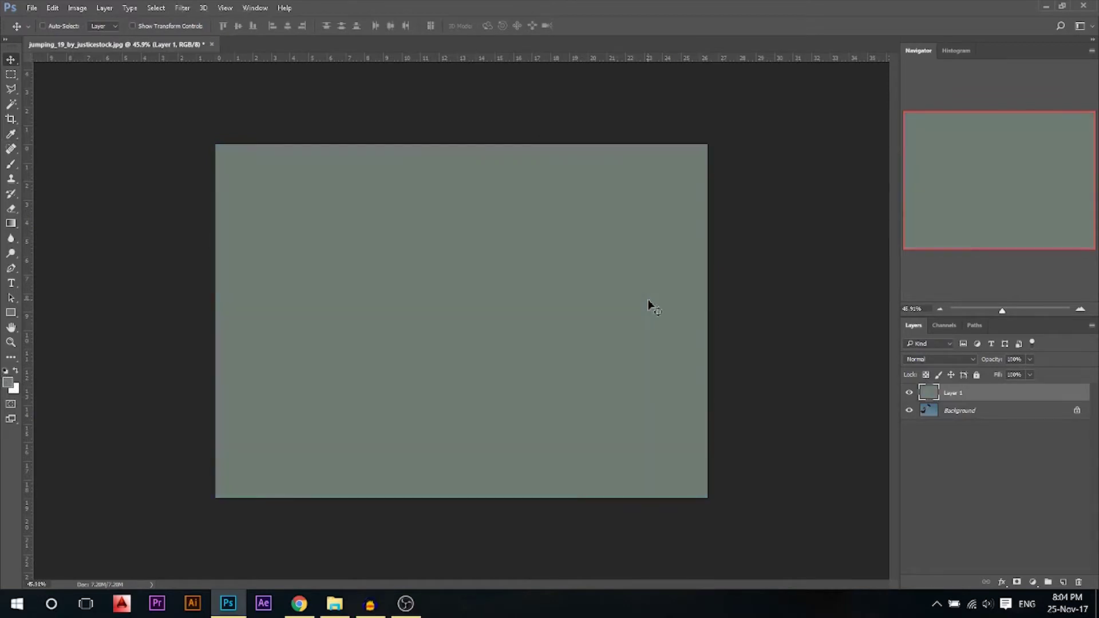
Unlock the Background layer with the woman and hide it, leaving the grey-green fill layer selected.
left_click(1076, 411)
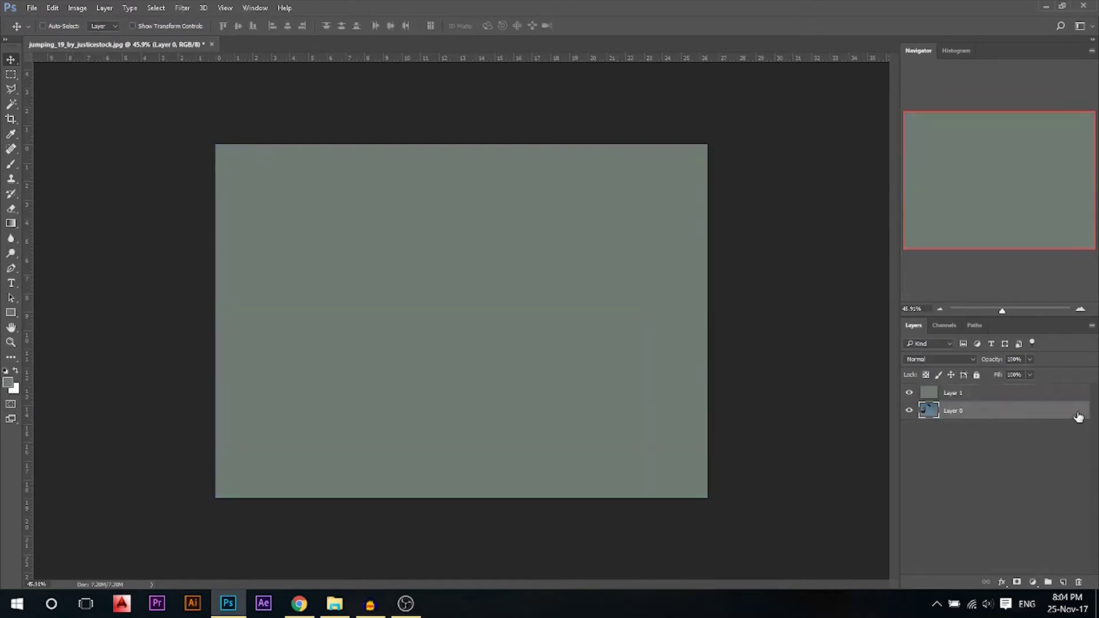
left_click(908, 411)
left_click(957, 396)
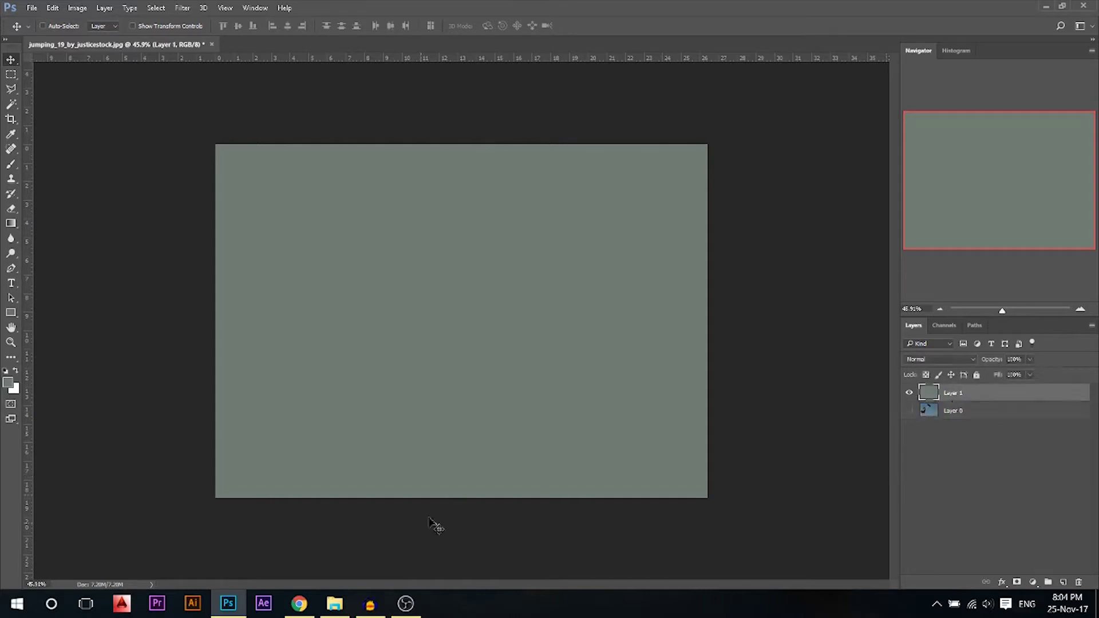
Place the lava_plain stock image from the Lady Umbrella folder above the fill layer and stretch it to the full canvas width.
left_click(335, 604)
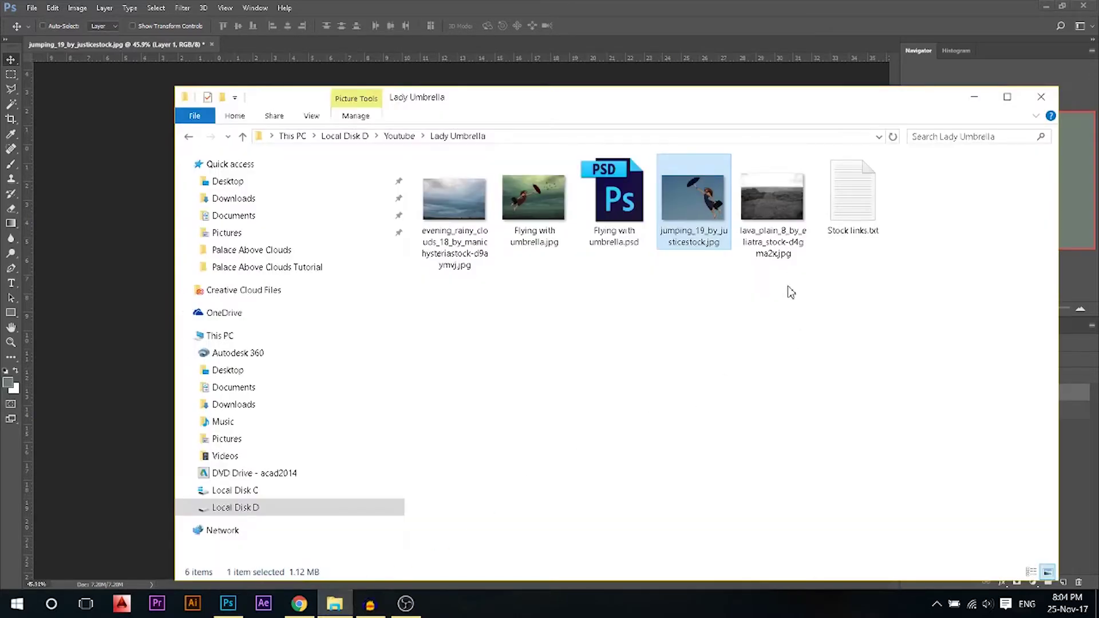
left_click_drag(771, 198, 340, 465)
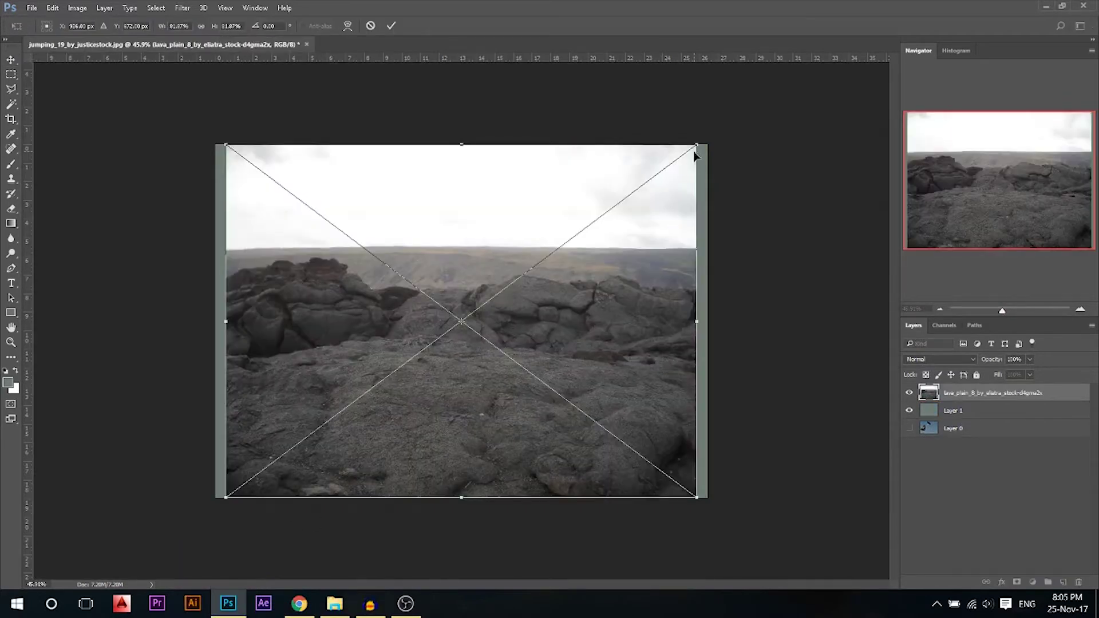
left_click_drag(698, 320, 704, 321)
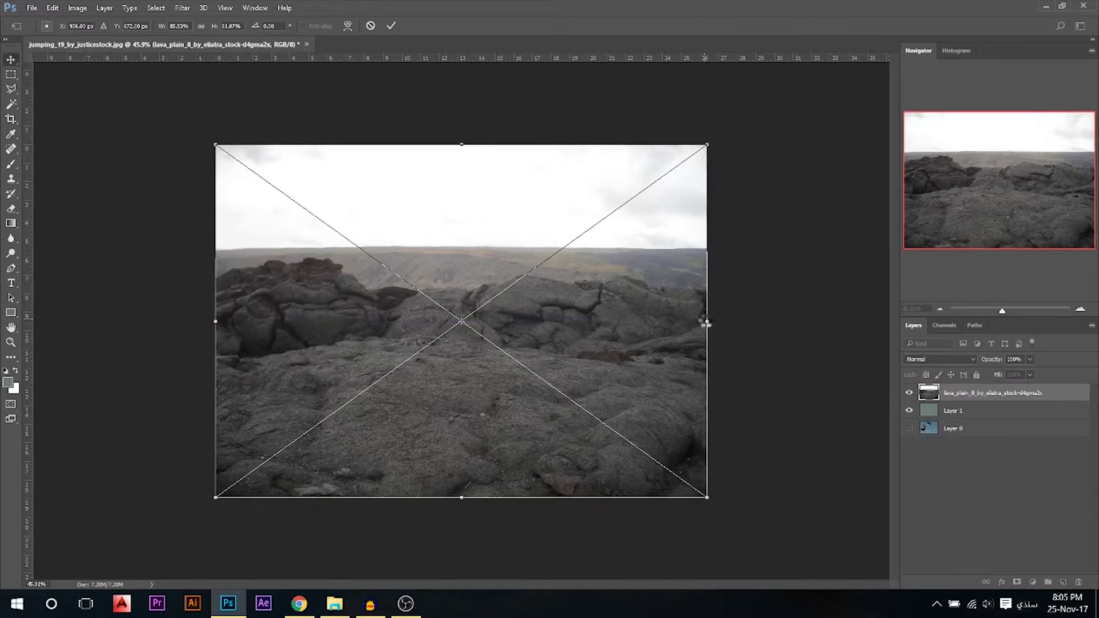
key("Return")
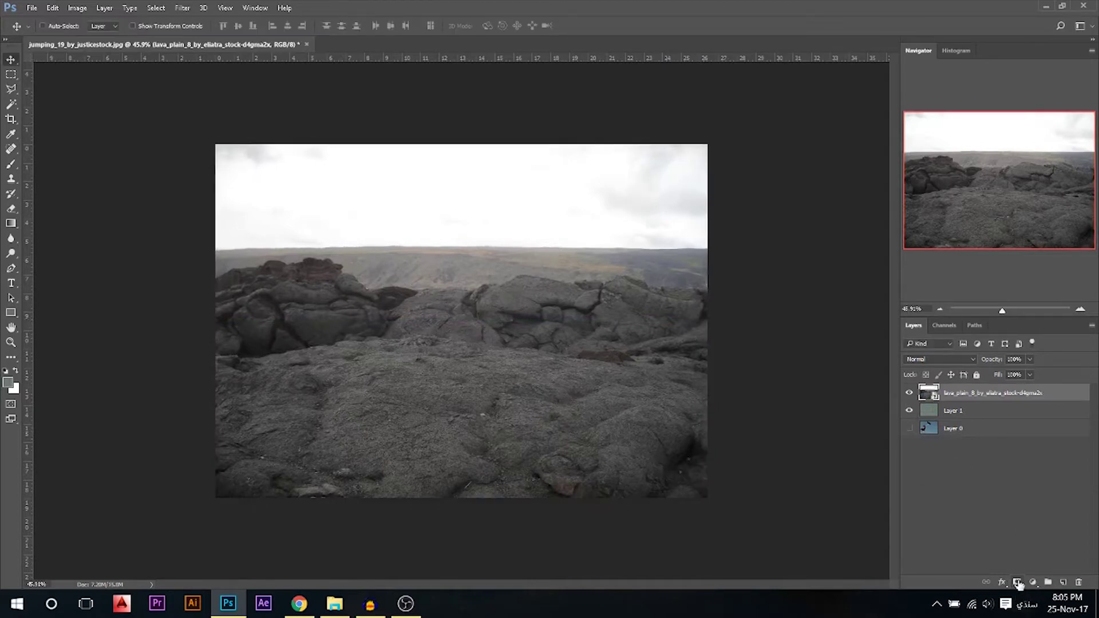
Add a layer mask to the lava plain and fade out its sky and distant rocks with repeated downward black-to-transparent gradients.
left_click(1017, 582)
left_click(12, 224)
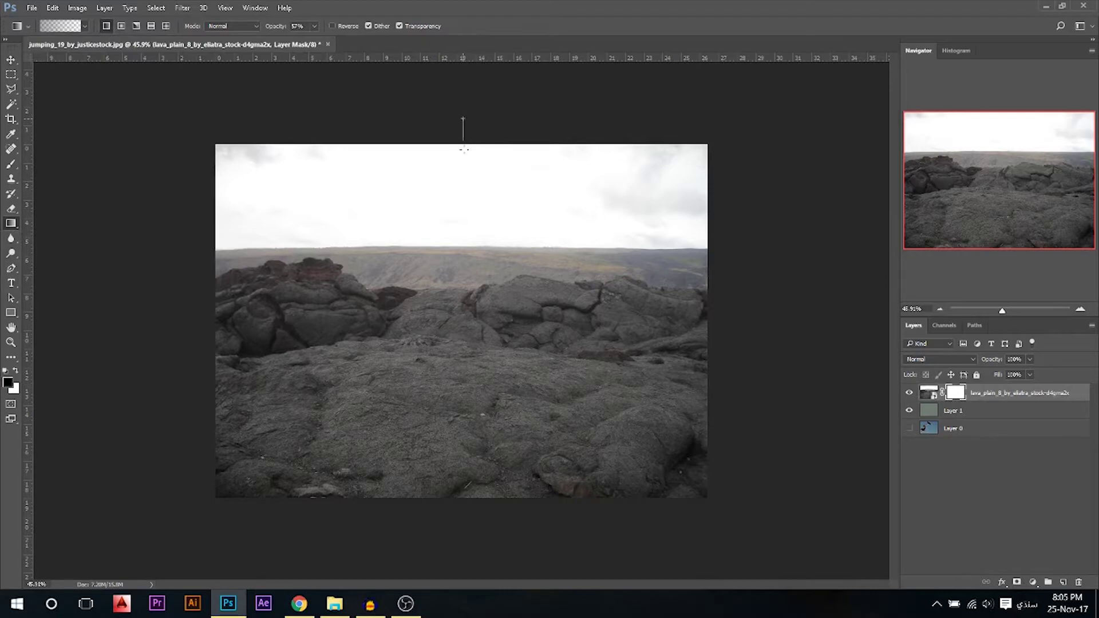
left_click_drag(463, 119, 464, 255)
left_click_drag(451, 129, 456, 300)
left_click_drag(444, 151, 437, 327)
left_click_drag(443, 224, 447, 359)
left_click_drag(449, 263, 446, 372)
left_click_drag(446, 303, 445, 328)
left_click_drag(442, 284, 438, 361)
left_click_drag(436, 304, 437, 374)
left_click_drag(440, 293, 440, 371)
left_click_drag(441, 299, 438, 391)
left_click_drag(440, 312, 439, 406)
left_click_drag(445, 305, 443, 406)
left_click_drag(446, 305, 445, 407)
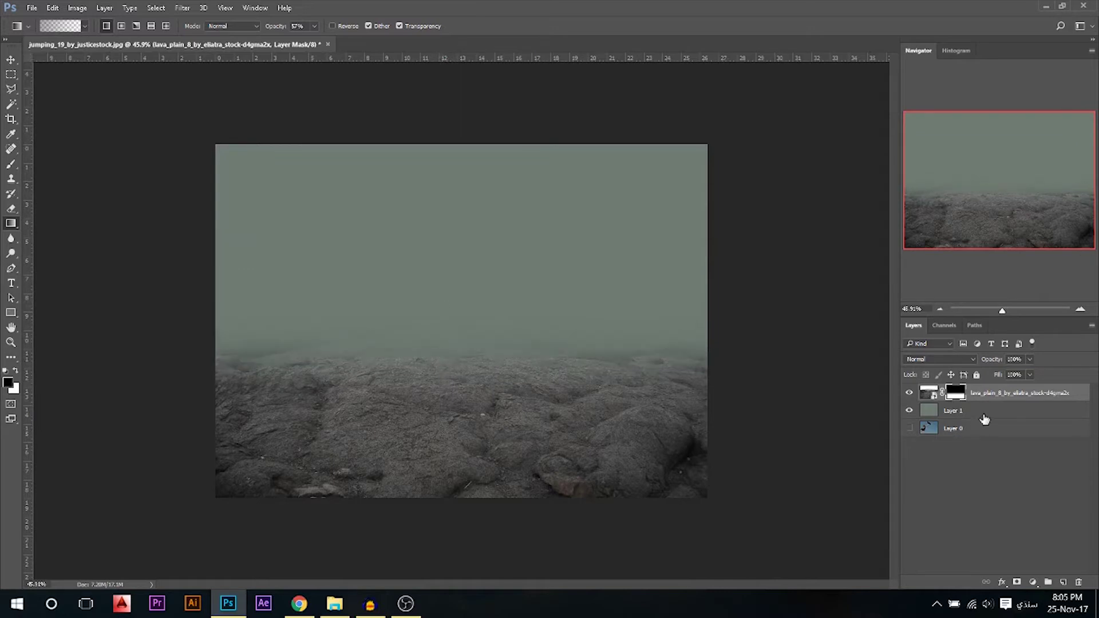
Squash the masked lava plain layer downward to about 64% of its height, keeping its lower edge in place.
key("ctrl+t")
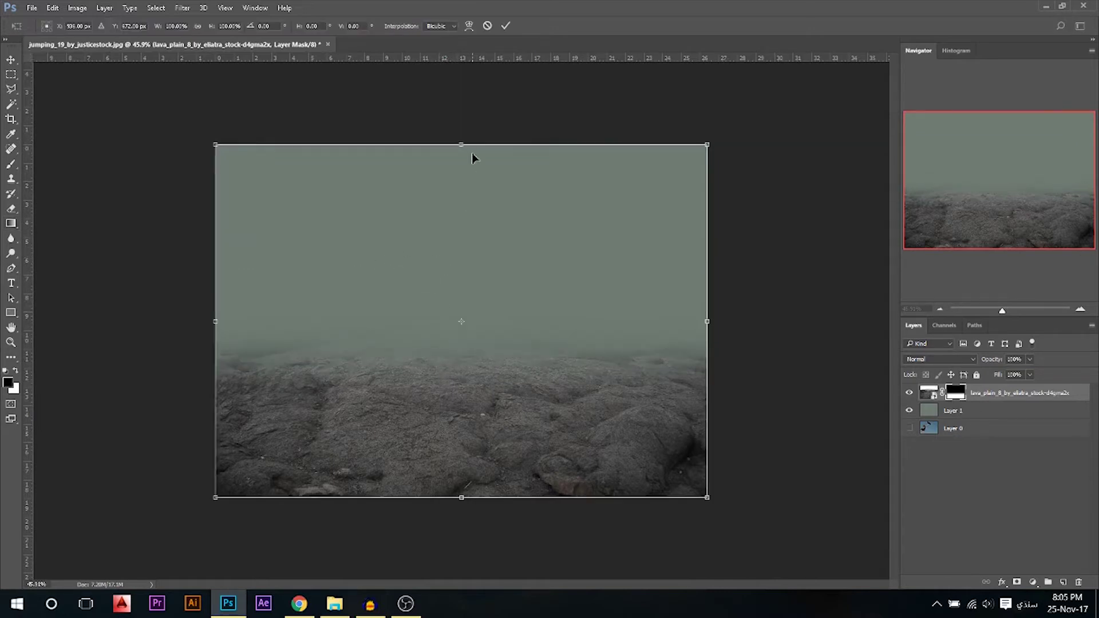
left_click_drag(462, 144, 457, 270)
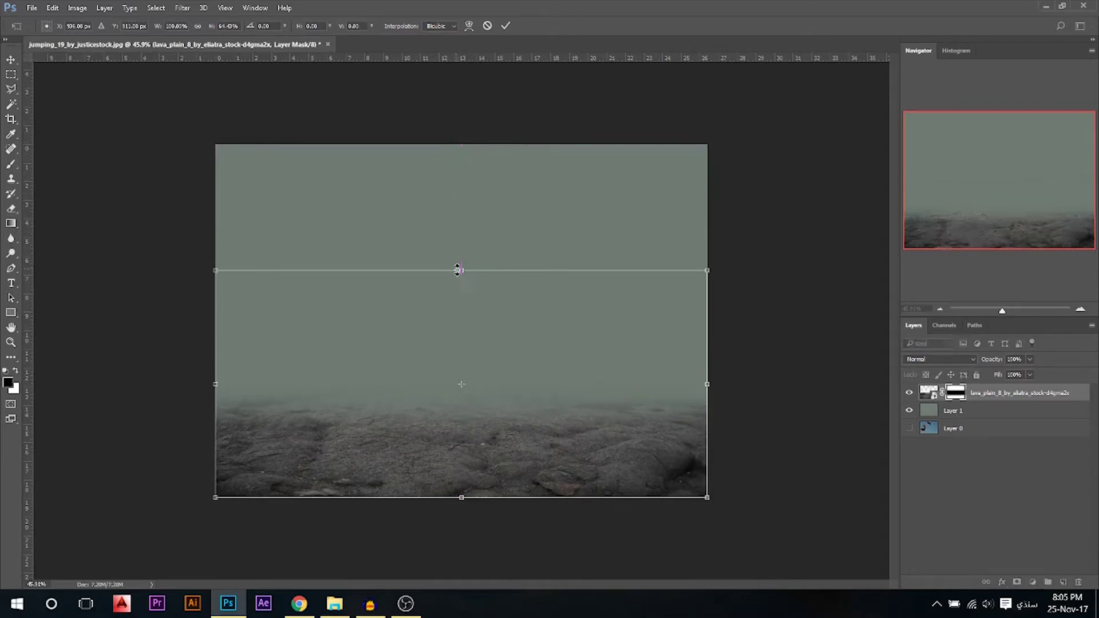
key("Return")
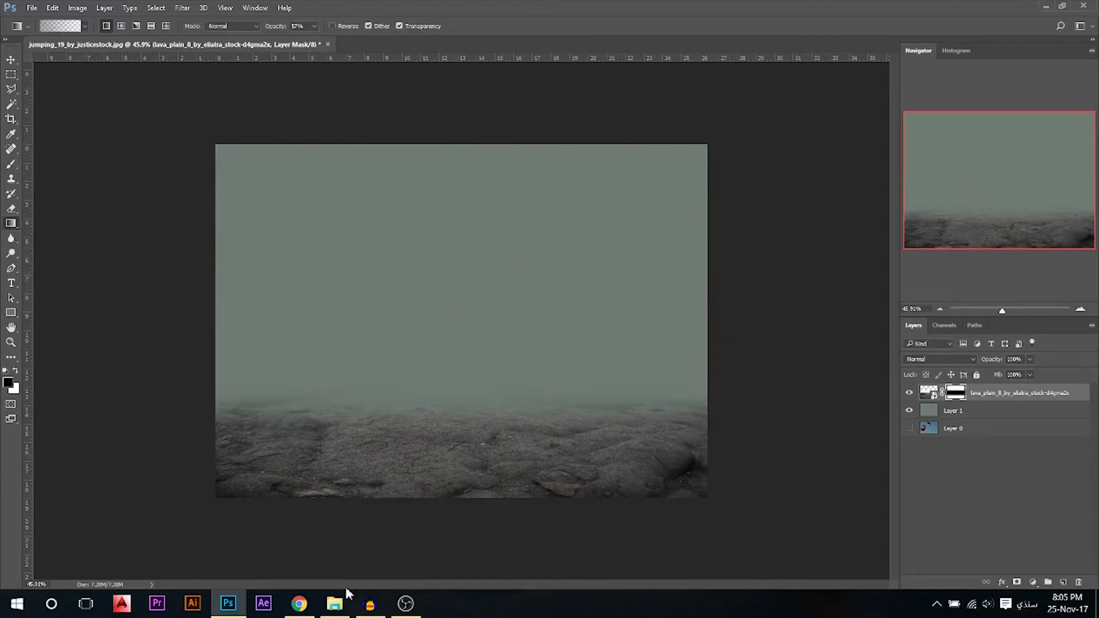
Place the evening_rainy_clouds stock image as the top layer, covering the canvas from its upper edge down to the rocky ground.
left_click(332, 606)
left_click(548, 425)
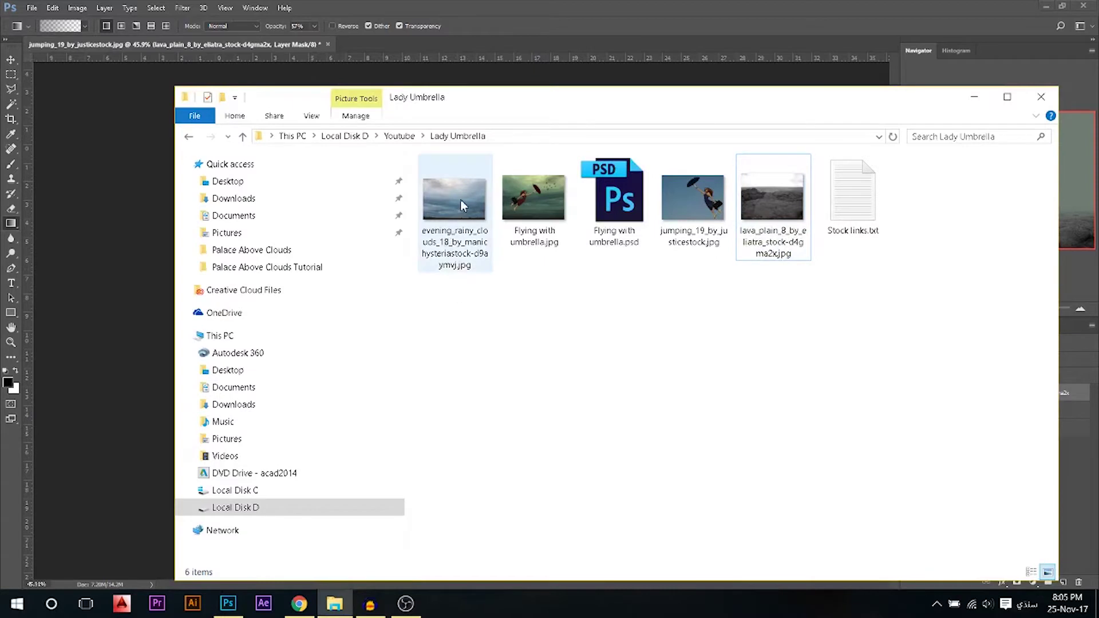
mouse_move(462, 206)
left_mouse_down()
mouse_move(309, 506)
mouse_move(228, 595)
mouse_move(444, 228)
mouse_move(448, 237)
mouse_move(450, 195)
left_mouse_up()
key("Return")
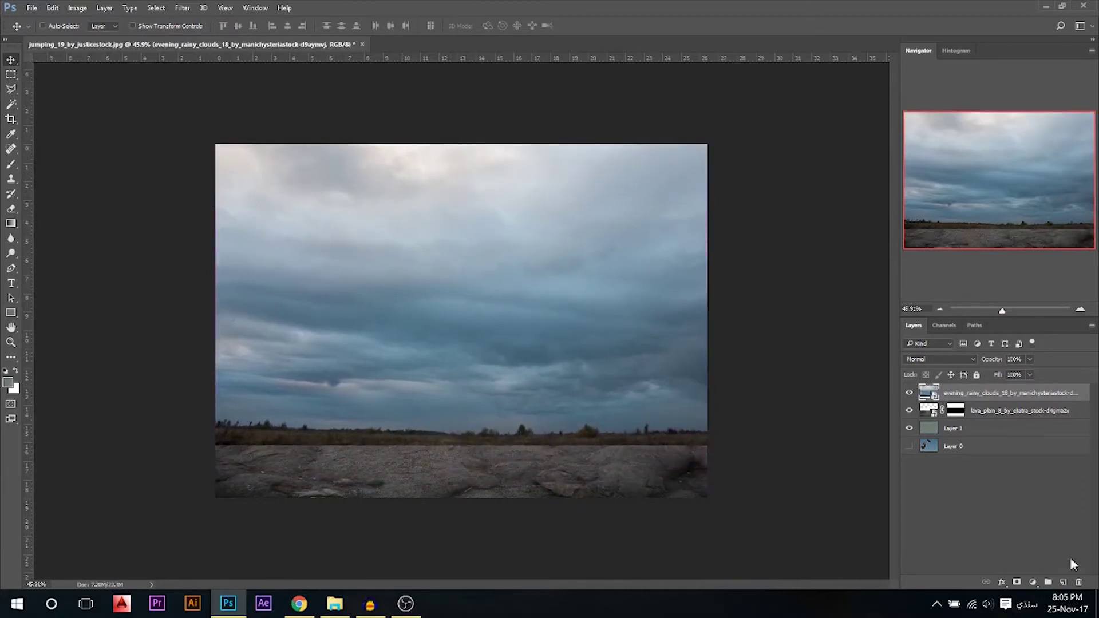
Add a layer mask to the clouds and fade out their lower part into the haze with upward gradients.
left_click(1017, 582)
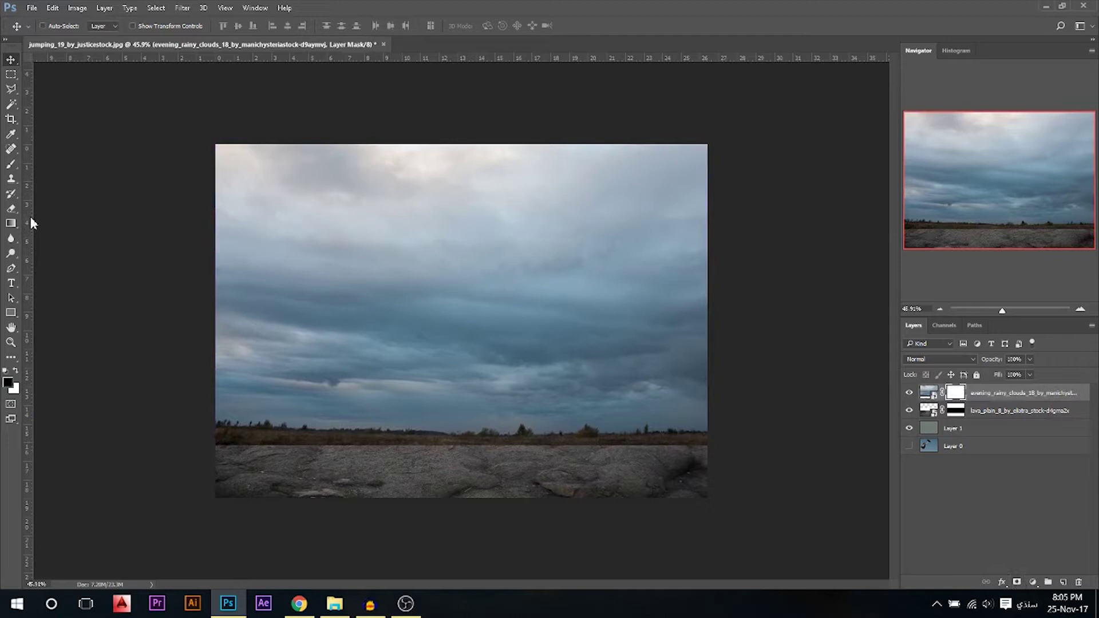
left_click(11, 223)
left_click_drag(410, 518, 409, 416)
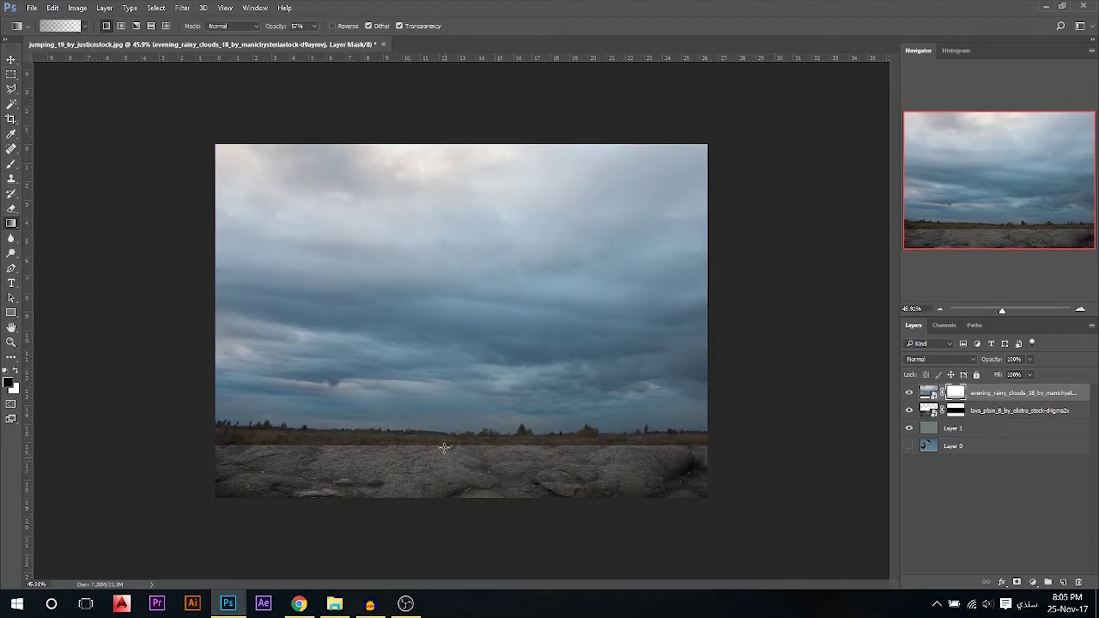
left_click_drag(448, 475, 448, 316)
left_click_drag(425, 444, 435, 280)
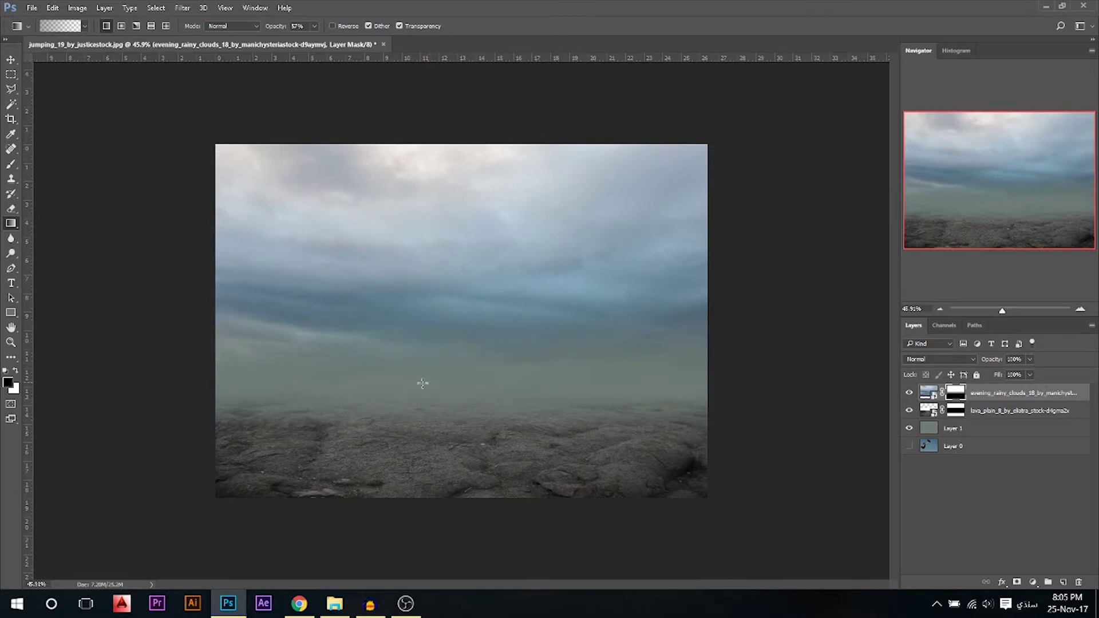
left_click(11, 60)
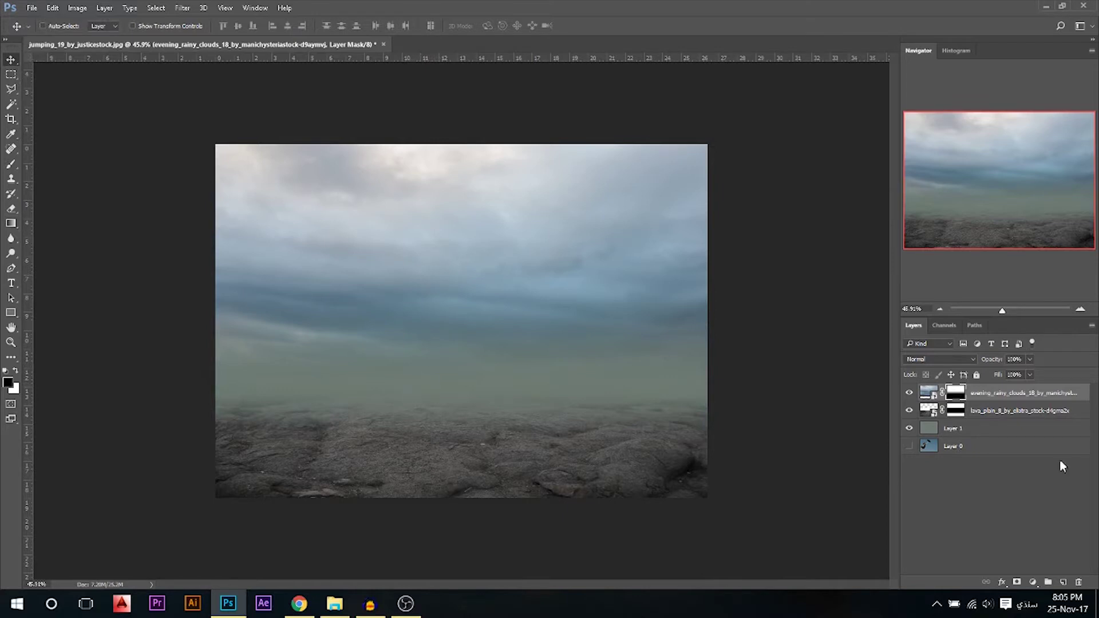
Add a Hue/Saturation adjustment clipped to the lava plain layer and slightly lower its saturation.
left_click(1016, 413)
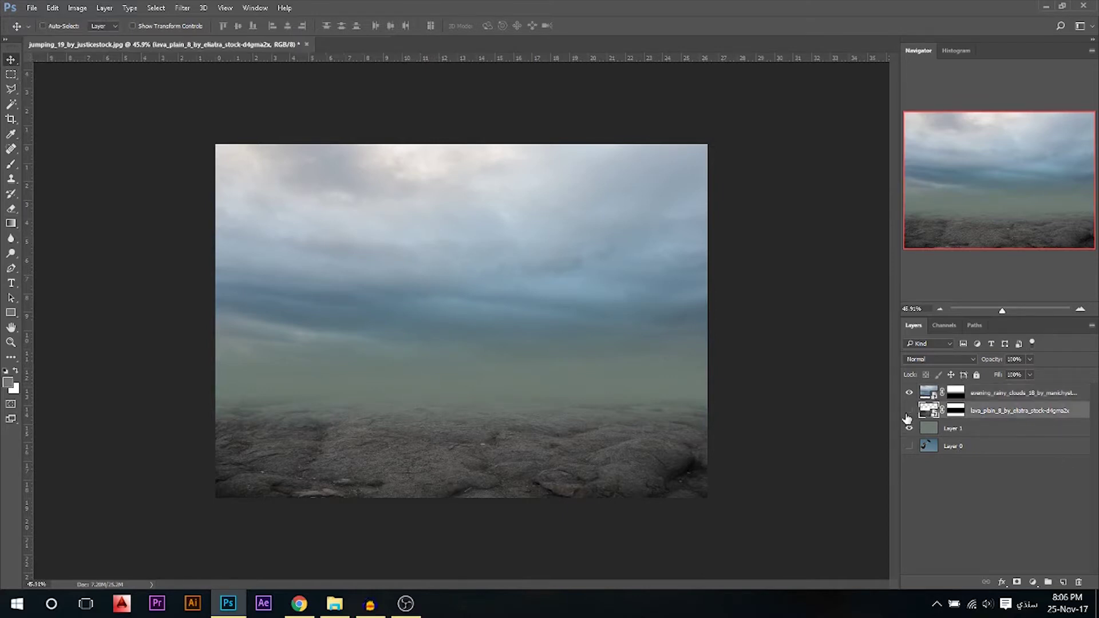
left_click(908, 410)
left_click(909, 410)
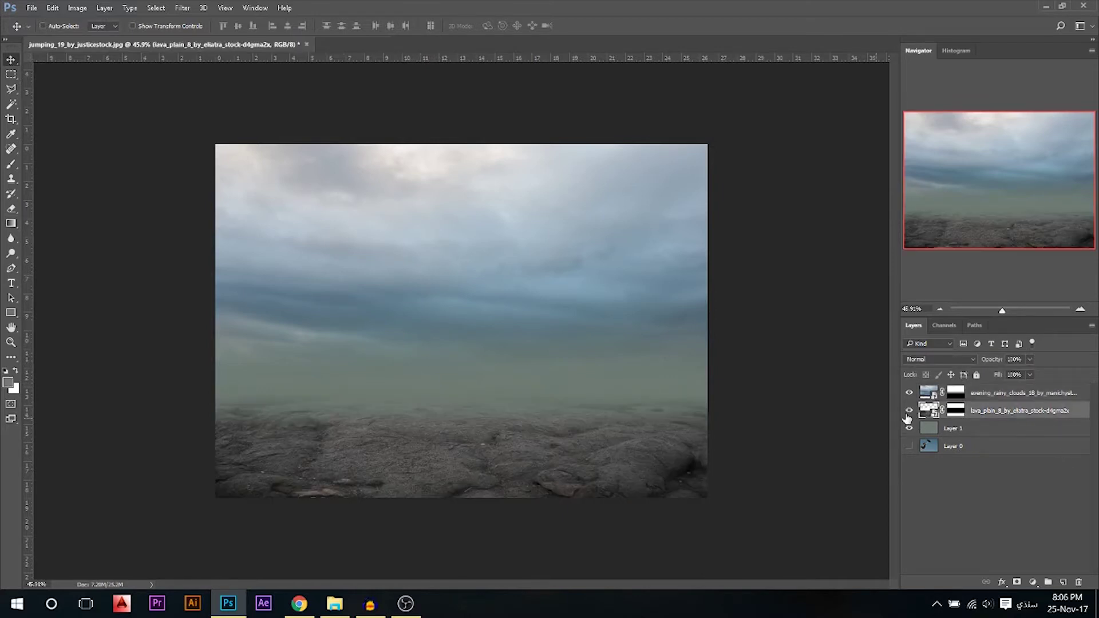
left_click(1032, 581)
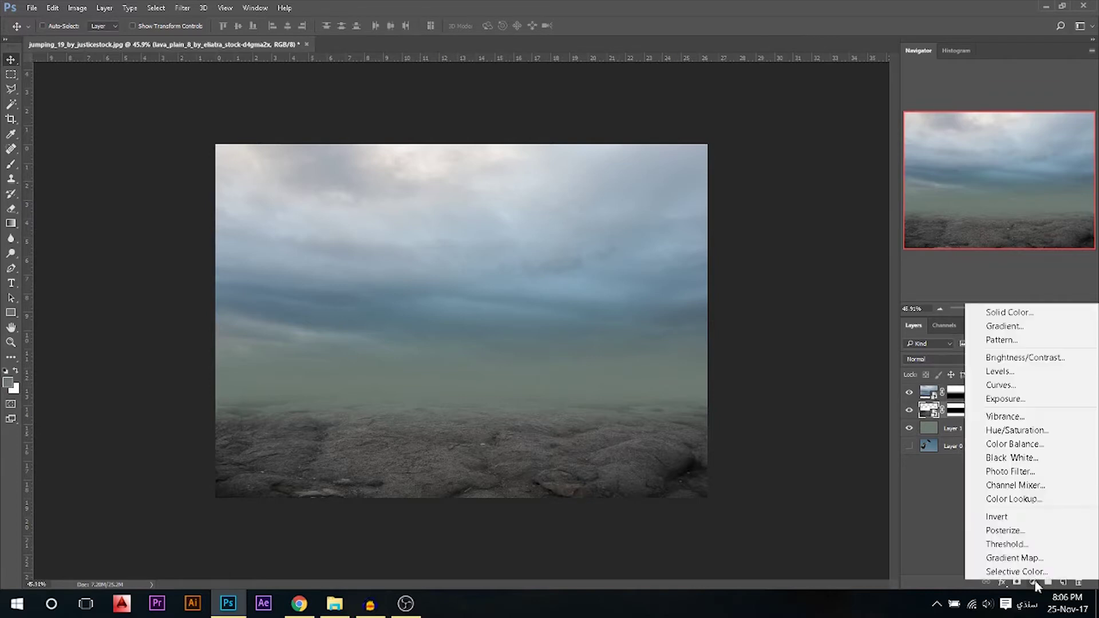
left_click(1030, 430)
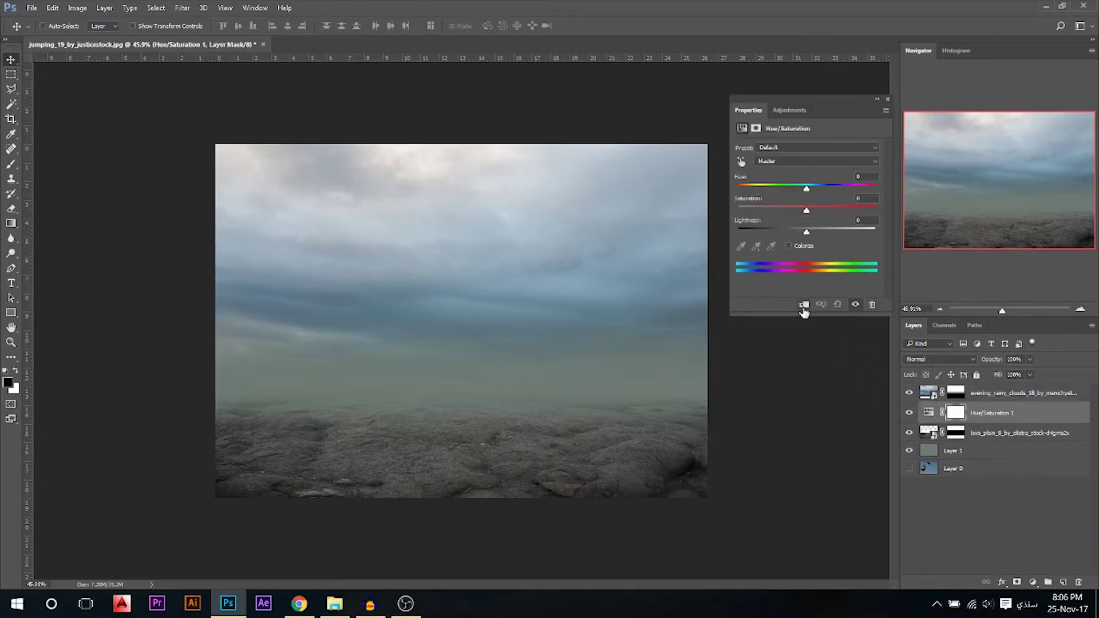
left_click(803, 307)
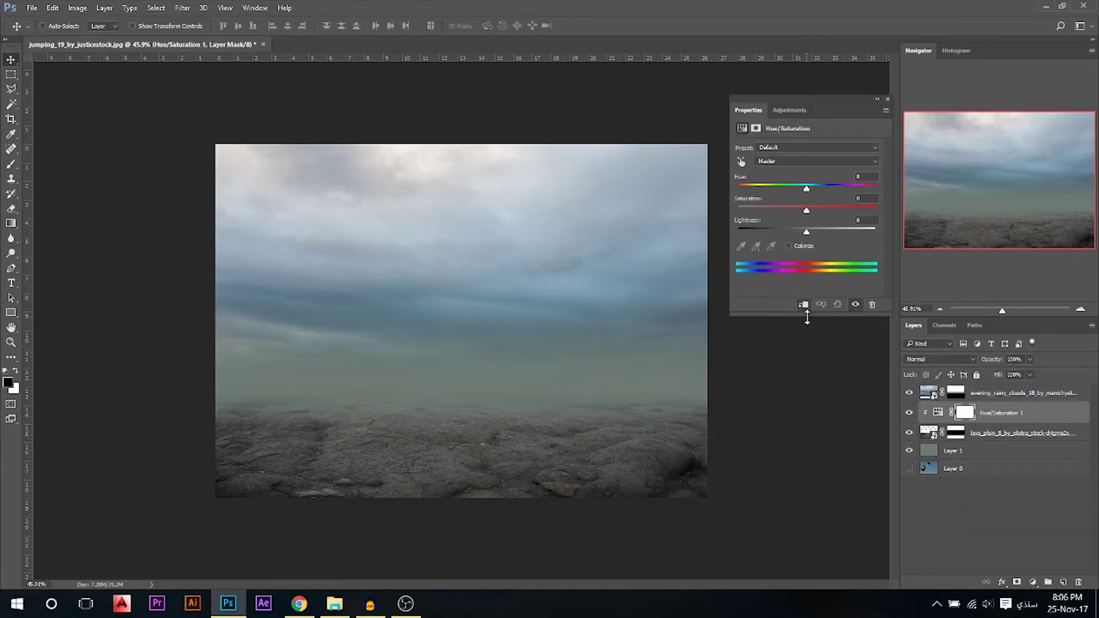
left_click(796, 208)
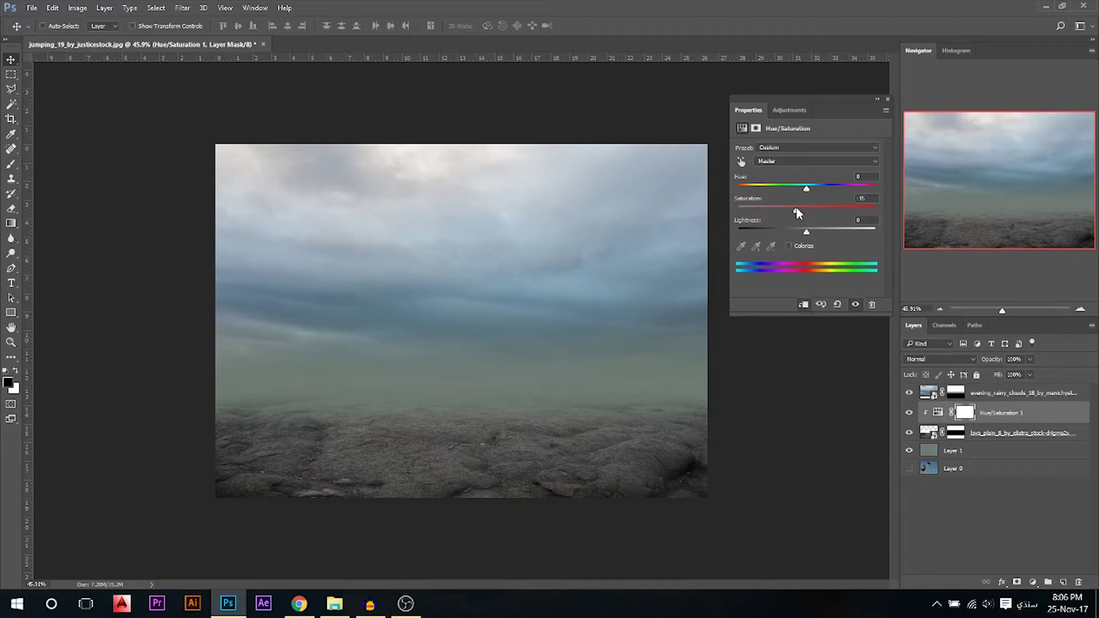
left_click(888, 99)
Add a Curves adjustment clipped to the lava plain and slightly raise the midtones of the Green channel.
left_click(1032, 583)
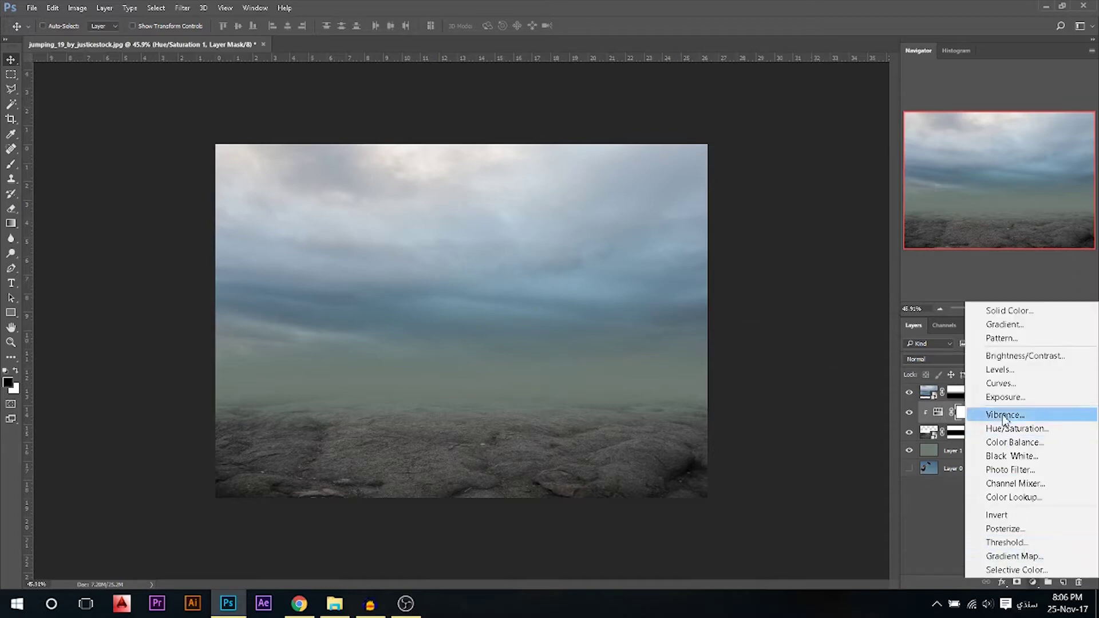
left_click(933, 380)
left_click(804, 305)
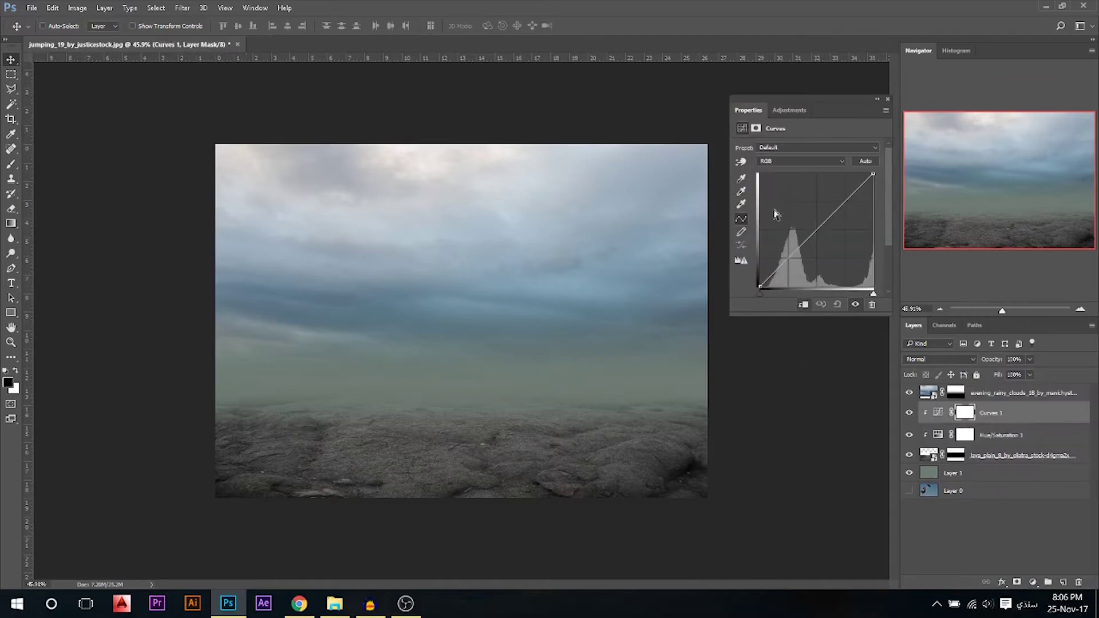
left_click(778, 161)
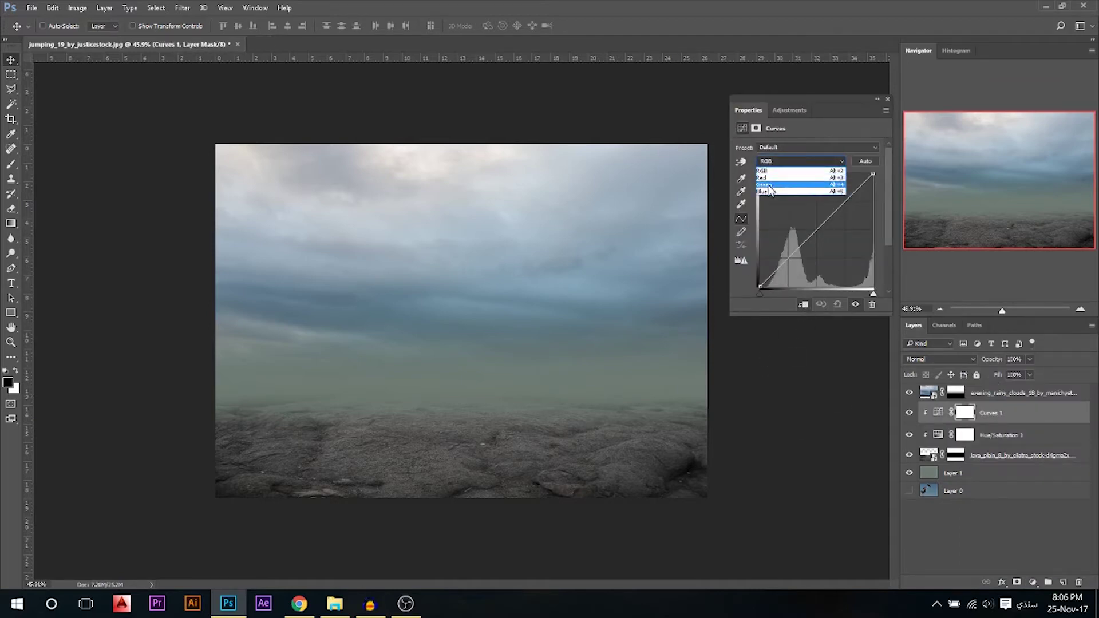
left_click(769, 185)
left_click_drag(816, 230, 812, 227)
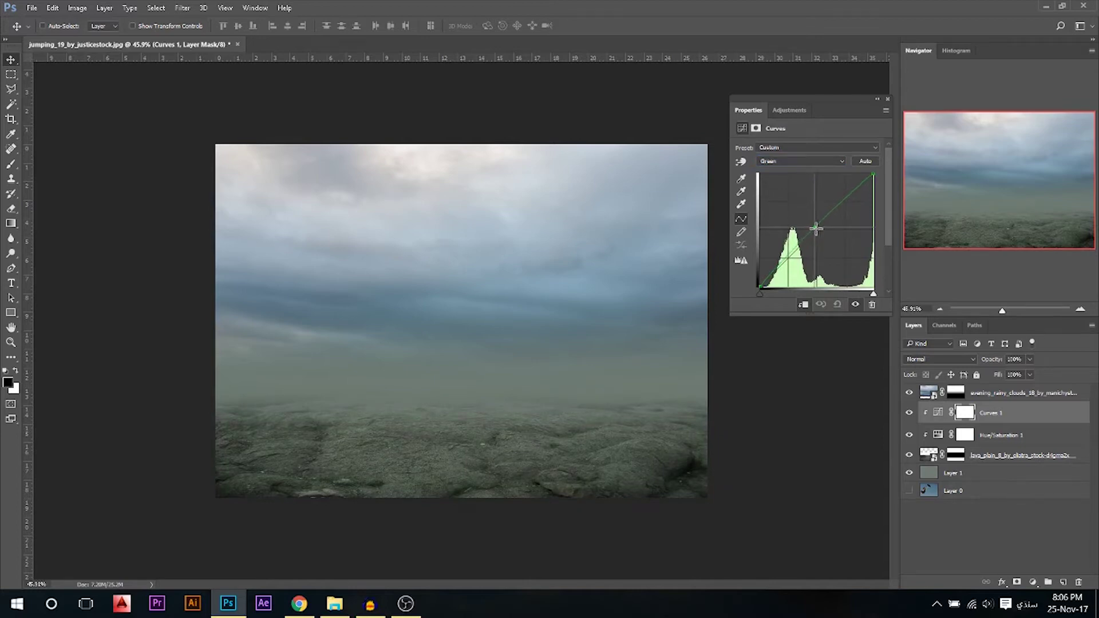
Slightly adjust the midtones of the Red and Blue channels in the Curves adjustment clipped to the lava plain.
left_click(778, 161)
left_click(769, 177)
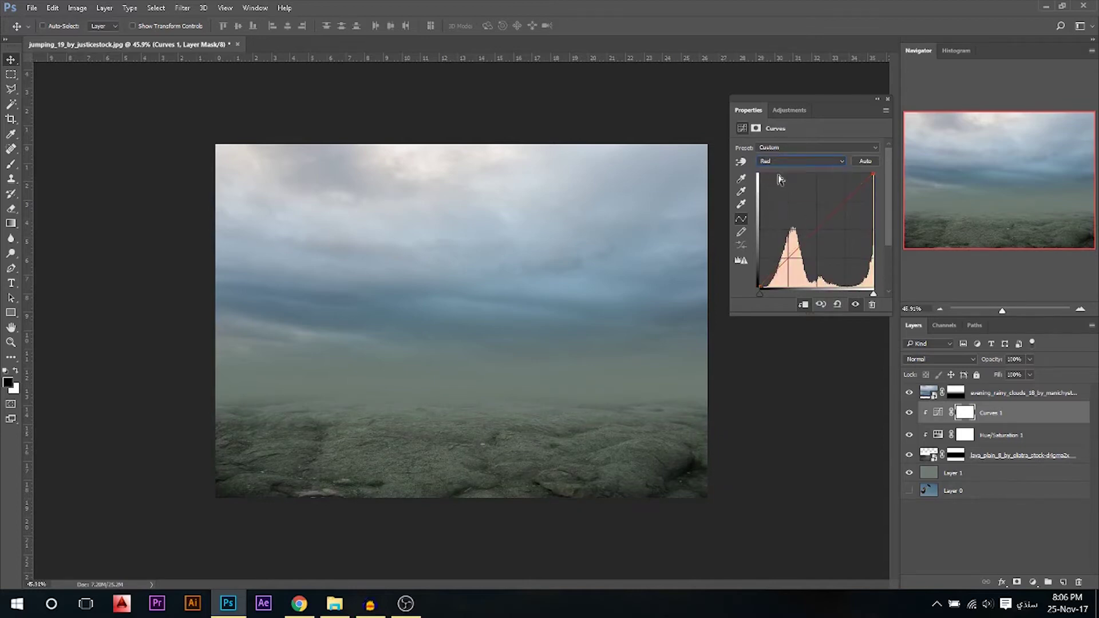
left_click_drag(818, 230, 820, 232)
left_click(781, 162)
left_click(773, 191)
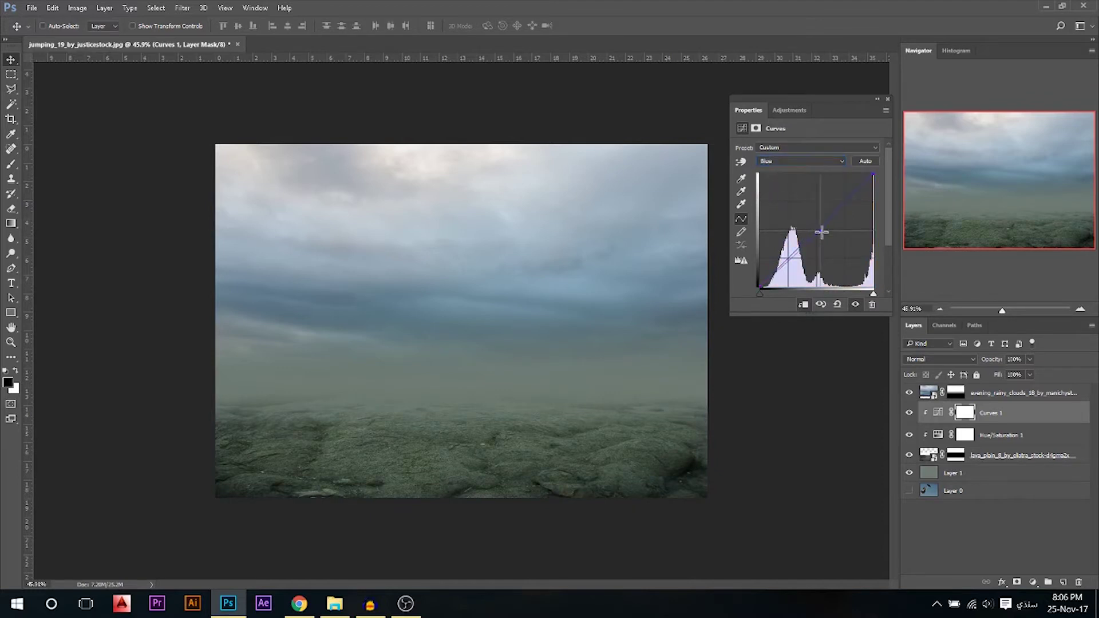
left_click_drag(821, 231, 819, 231)
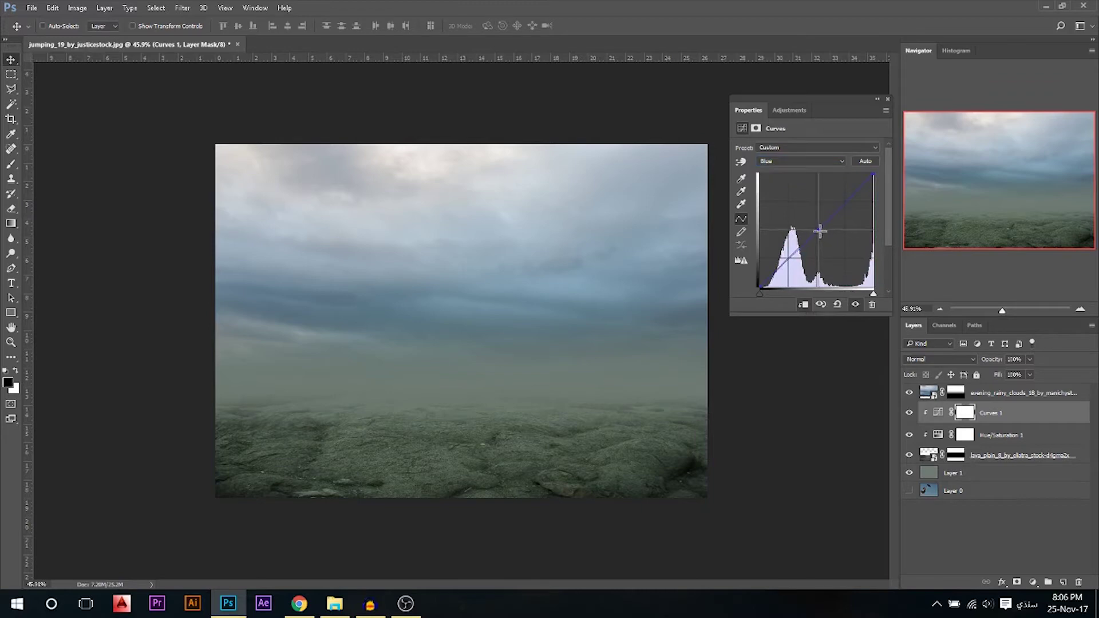
left_click(888, 100)
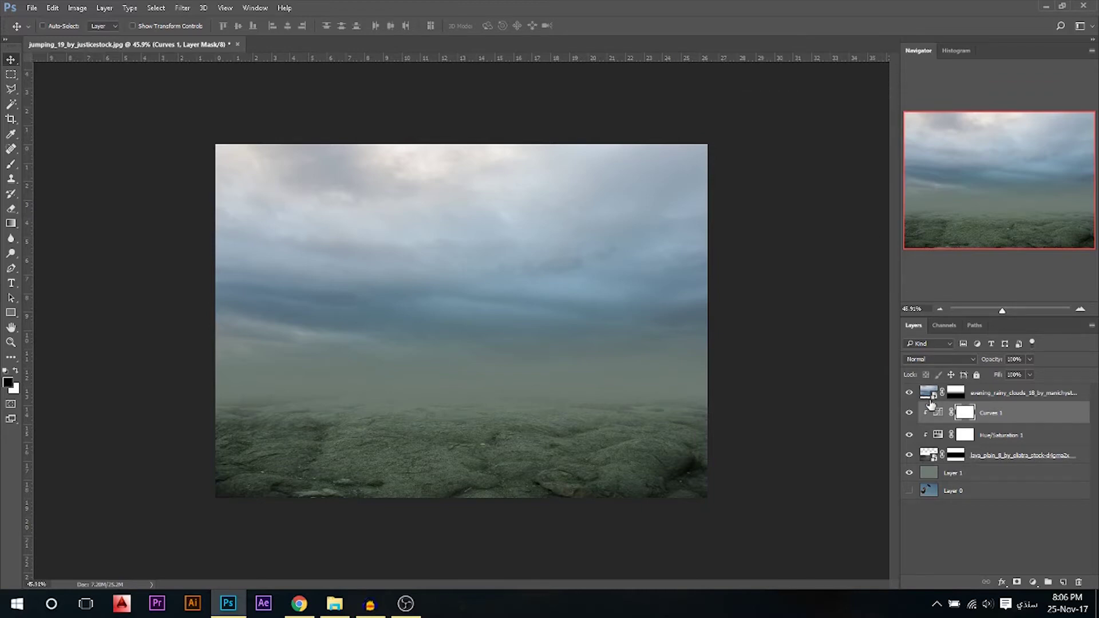
Add a Hue/Saturation adjustment clipped to the evening_rainy_clouds layer and set its saturation to -58.
left_click(983, 394)
left_click(1032, 580)
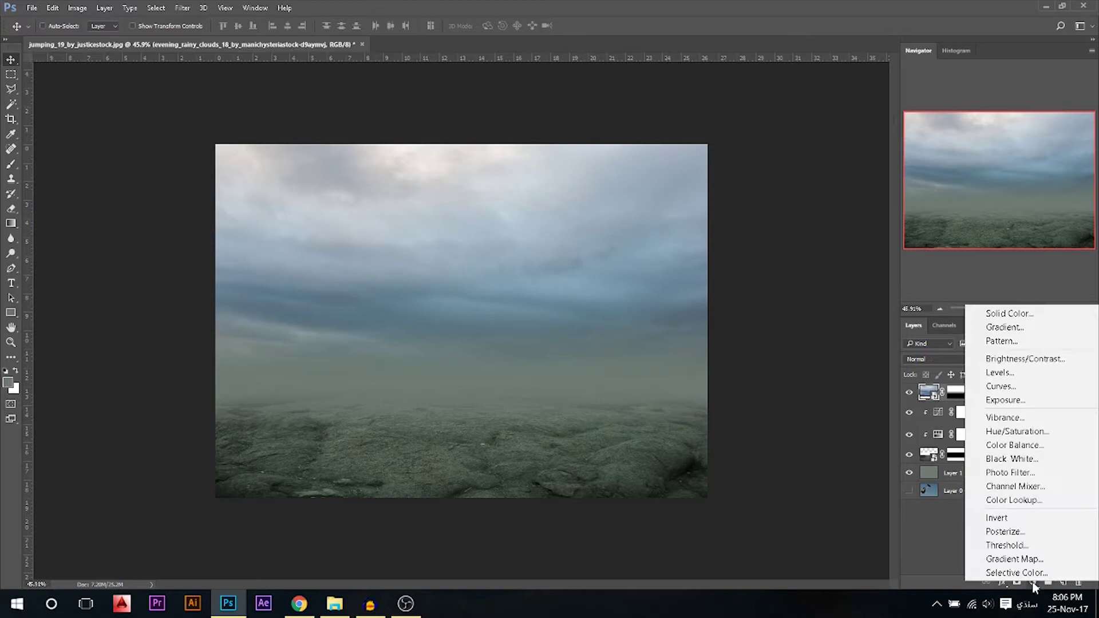
left_click(1005, 433)
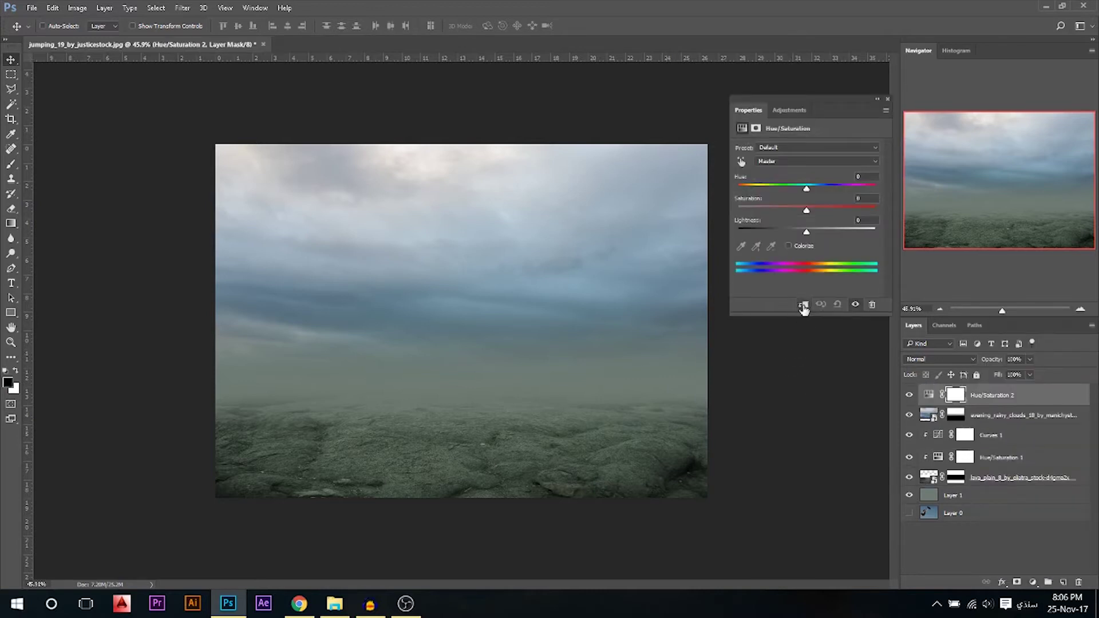
left_click(803, 304)
left_click(767, 209)
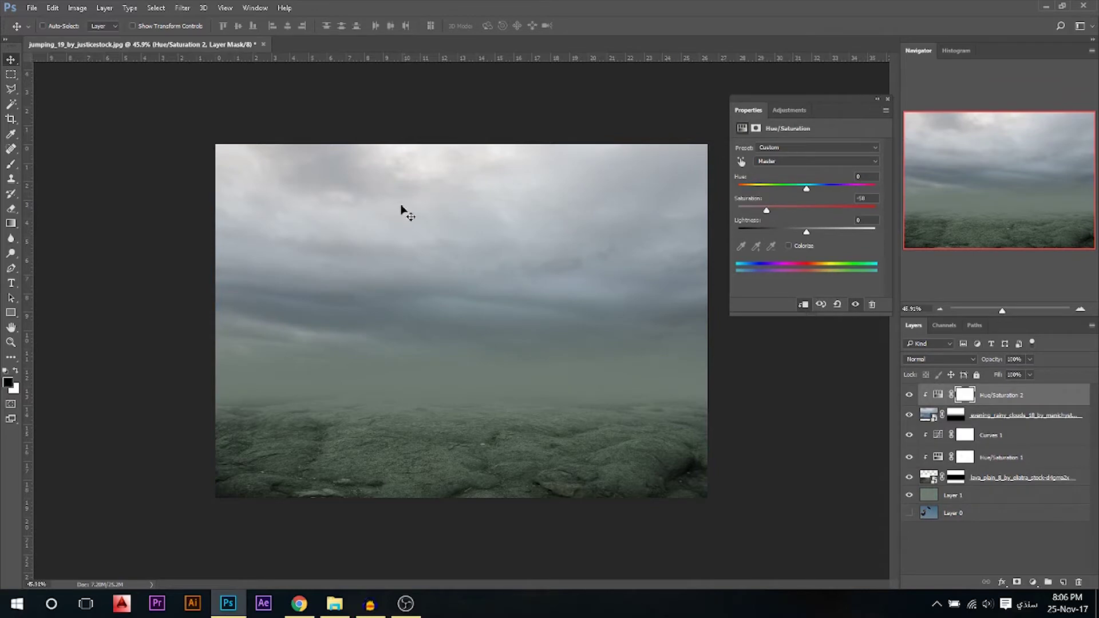
left_click(888, 98)
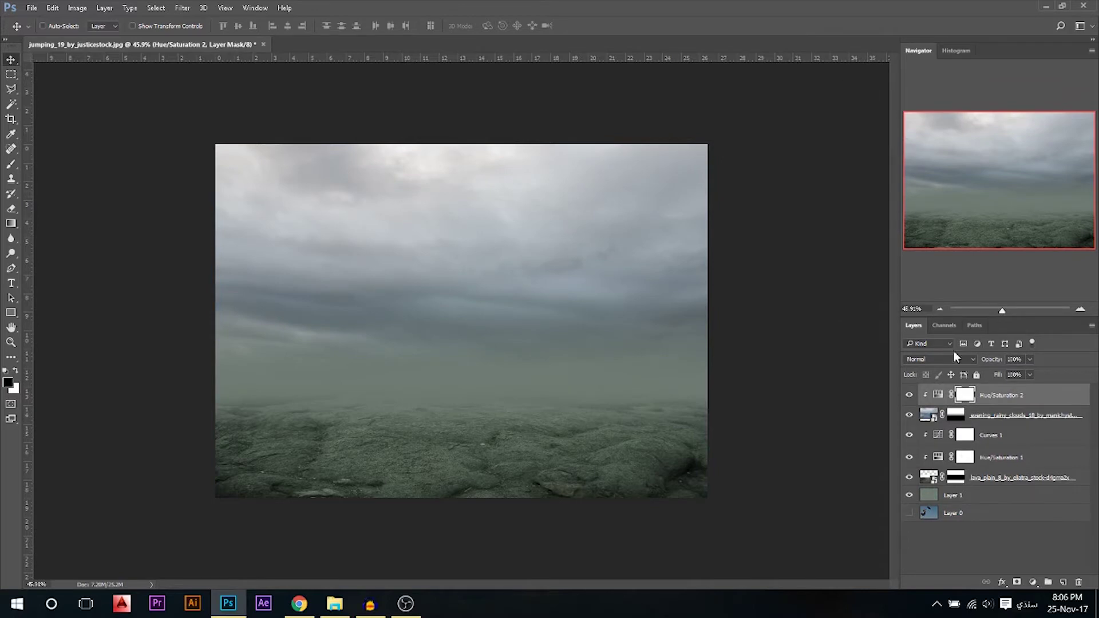
Add a Curves adjustment clipped to the clouds and slightly raise the midtones of its Green channel.
left_click(1034, 583)
left_click(979, 406)
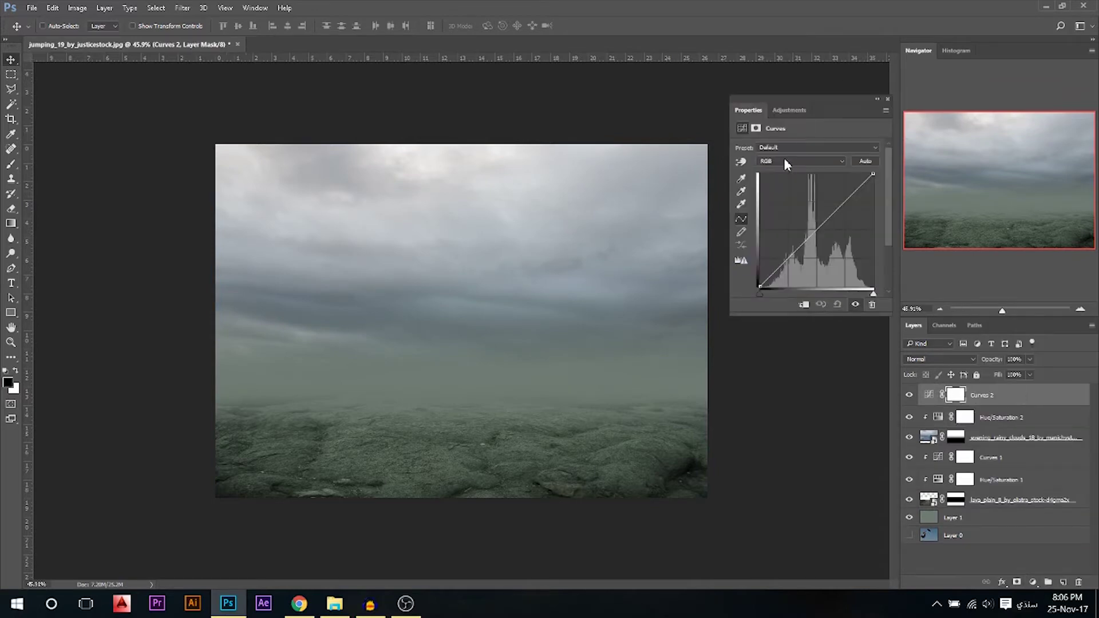
left_click(785, 163)
left_click(773, 187)
left_click_drag(819, 225, 812, 227)
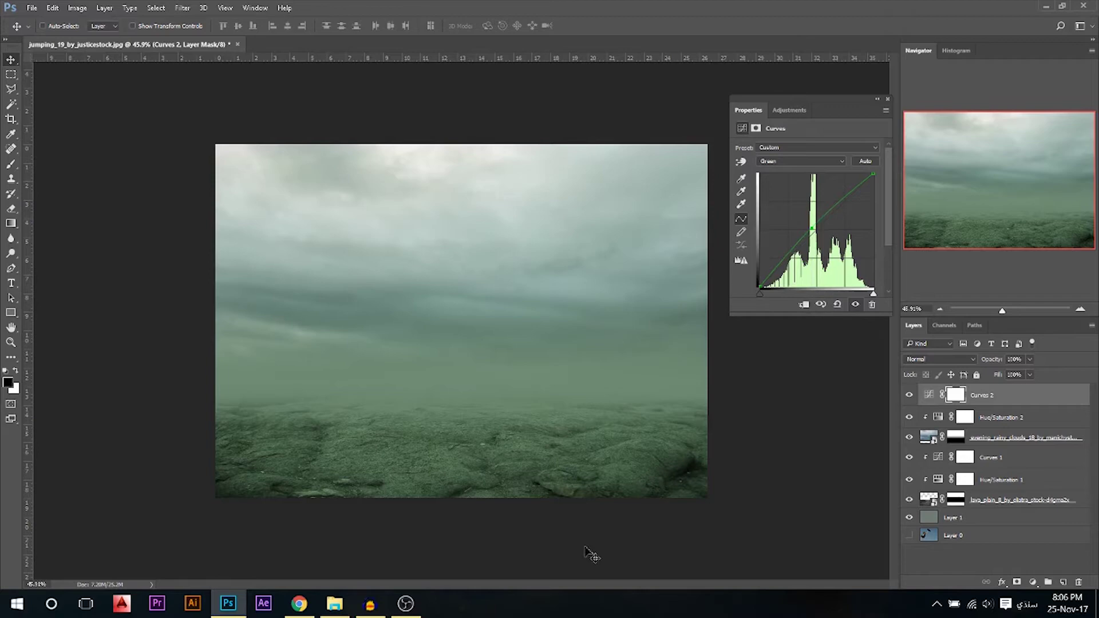
left_click(803, 304)
left_click_drag(812, 229, 814, 230)
Slightly lower the midtones of the Blue channel in the clouds' Curves adjustment.
left_click(774, 153)
left_click(774, 161)
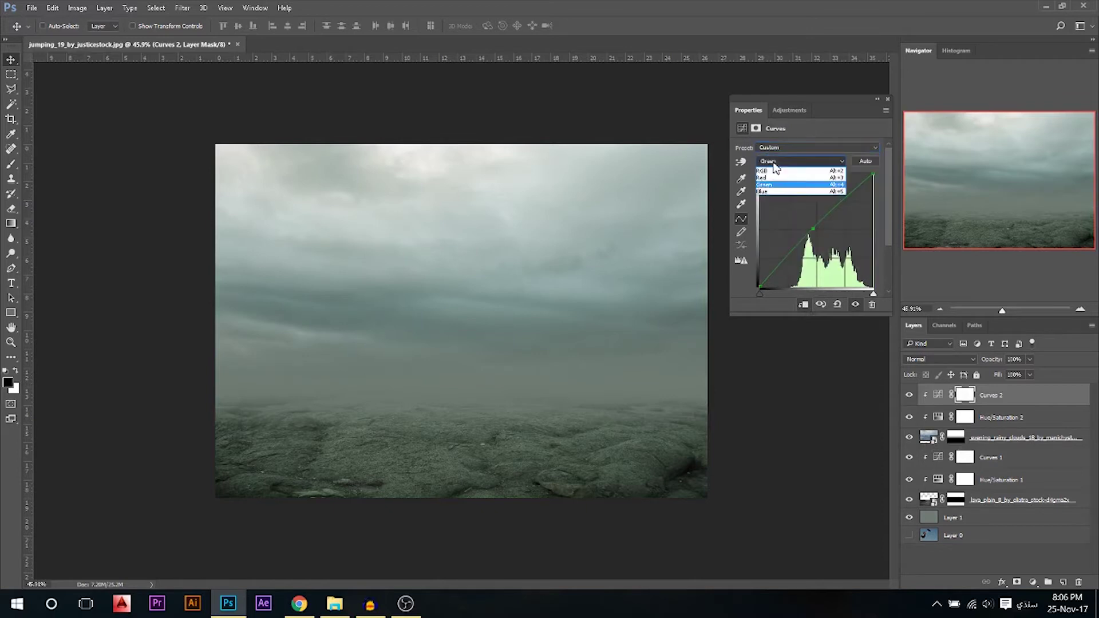
left_click(774, 189)
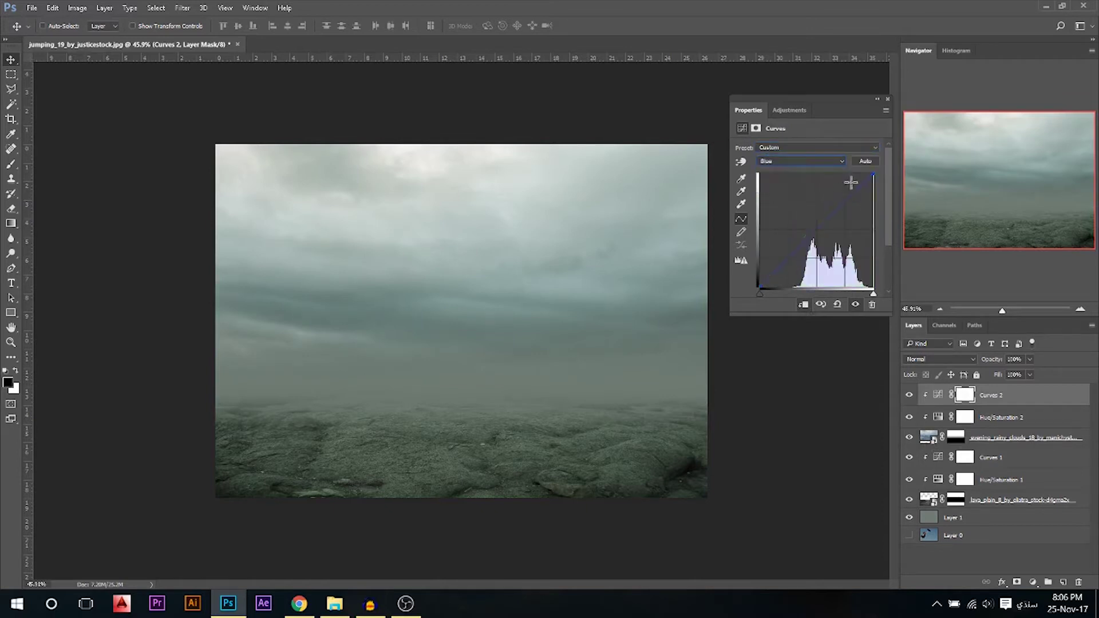
left_click(817, 231)
left_click_drag(819, 231, 823, 231)
left_click(884, 98)
Move Layer 0 with the jumping woman above all other layers and make it visible.
left_click(334, 604)
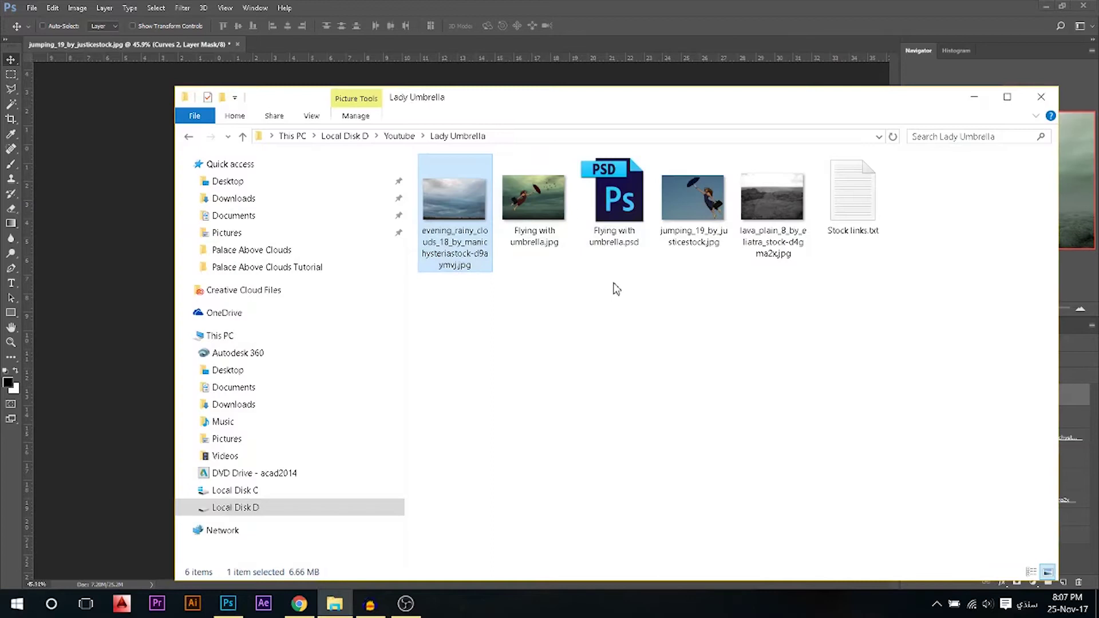
left_click(334, 604)
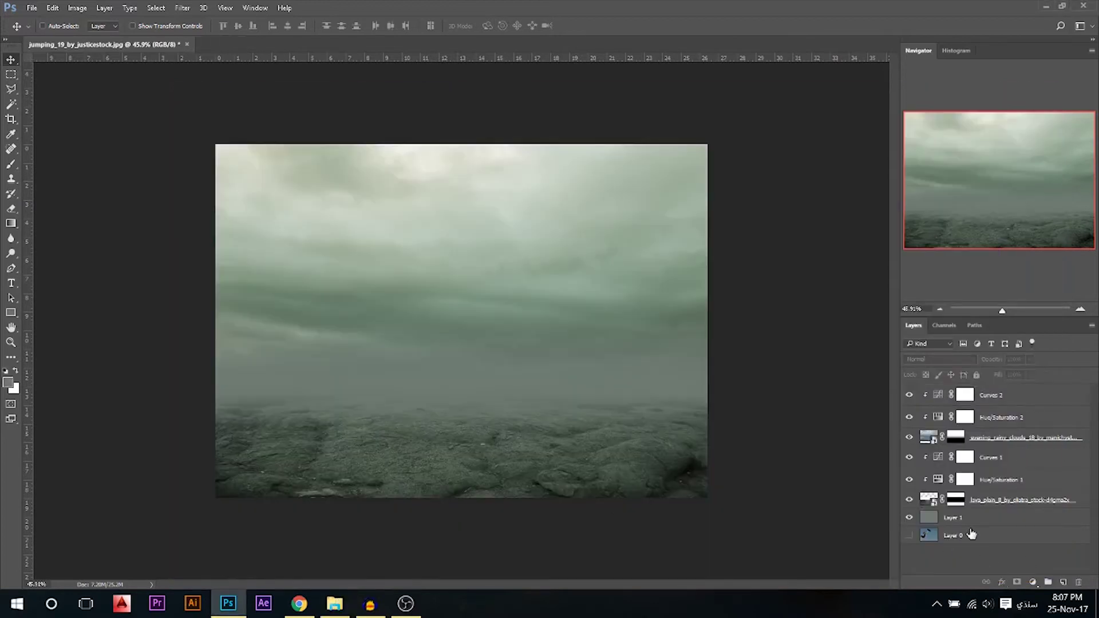
left_click_drag(971, 534, 988, 396)
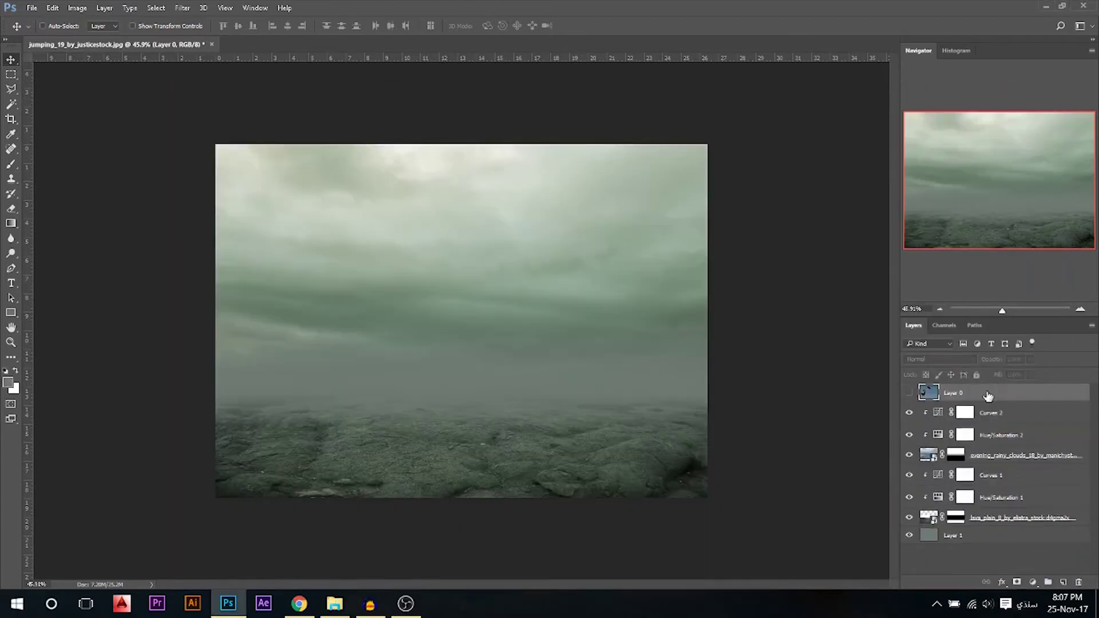
left_click(910, 394)
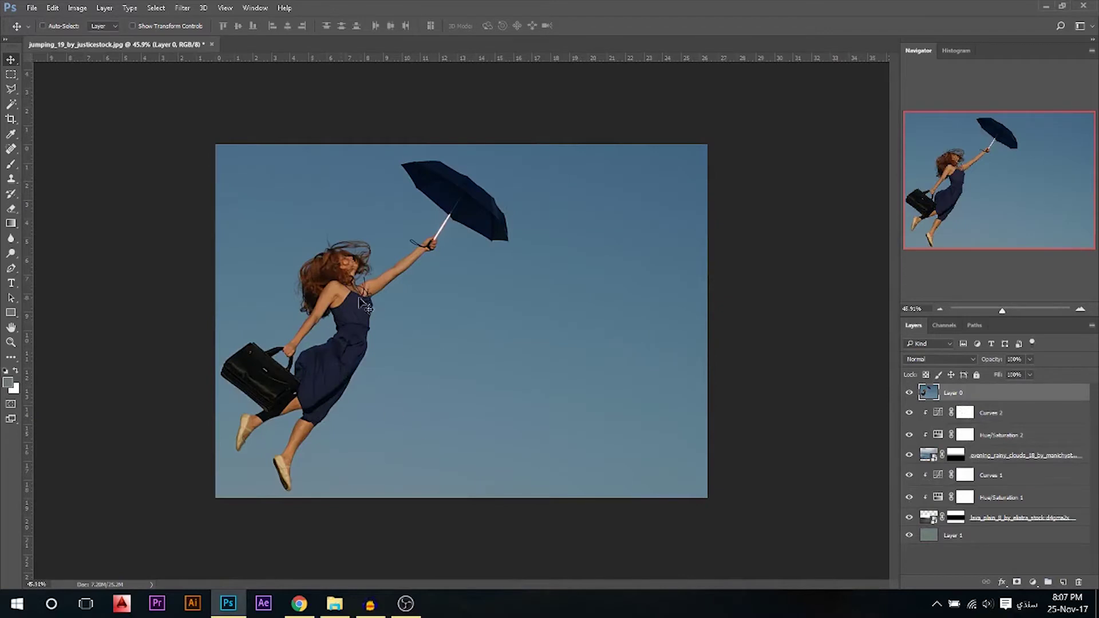
Select the blue sky around the woman with the Magic Wand at tolerance 22, including the gap by the bag handle.
left_click(11, 105)
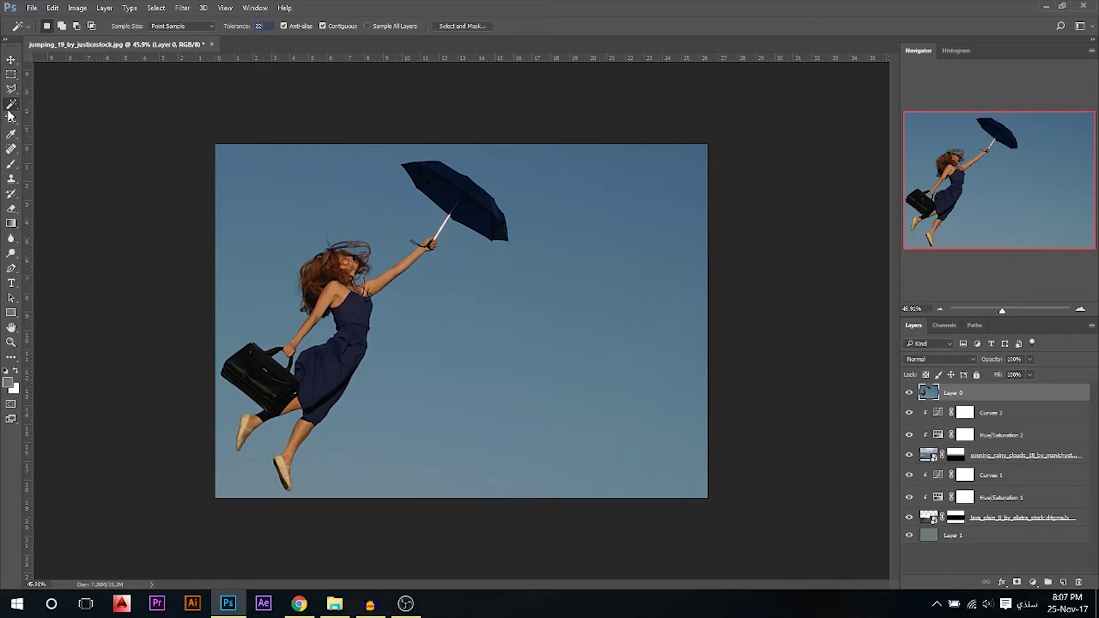
left_click(441, 359)
left_click(582, 172, "shift")
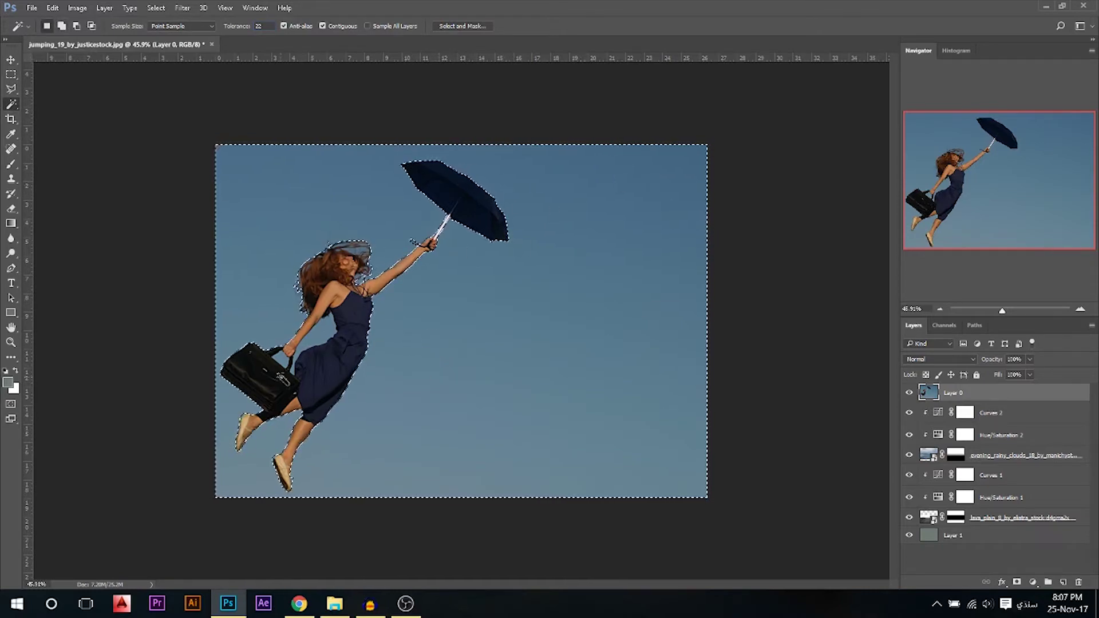
scroll(282, 378, "up", 4)
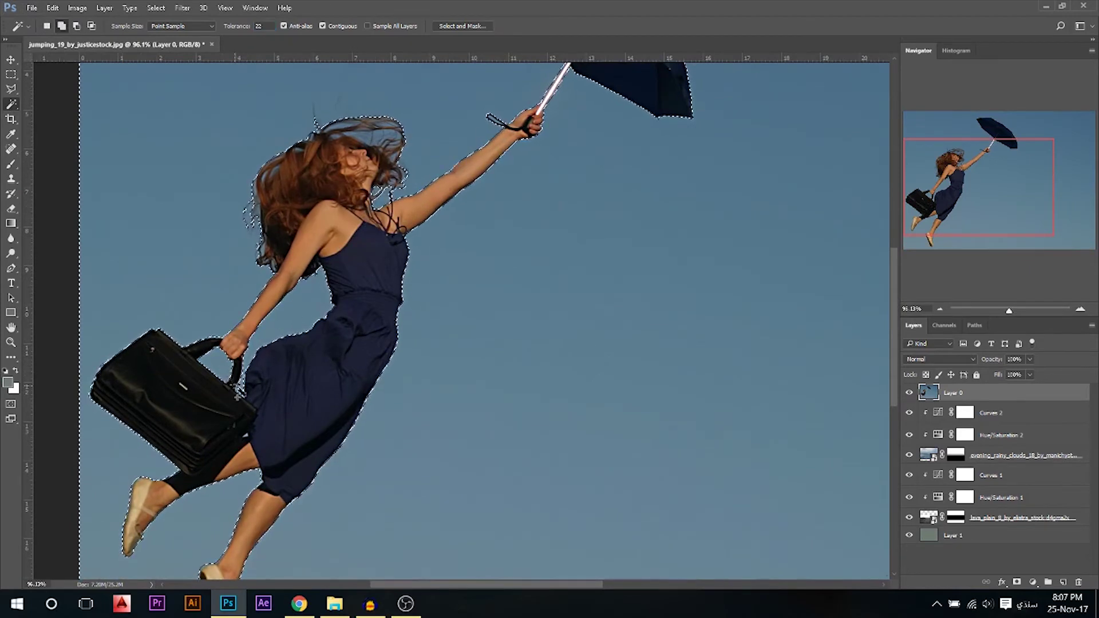
scroll(217, 377, "down", 2)
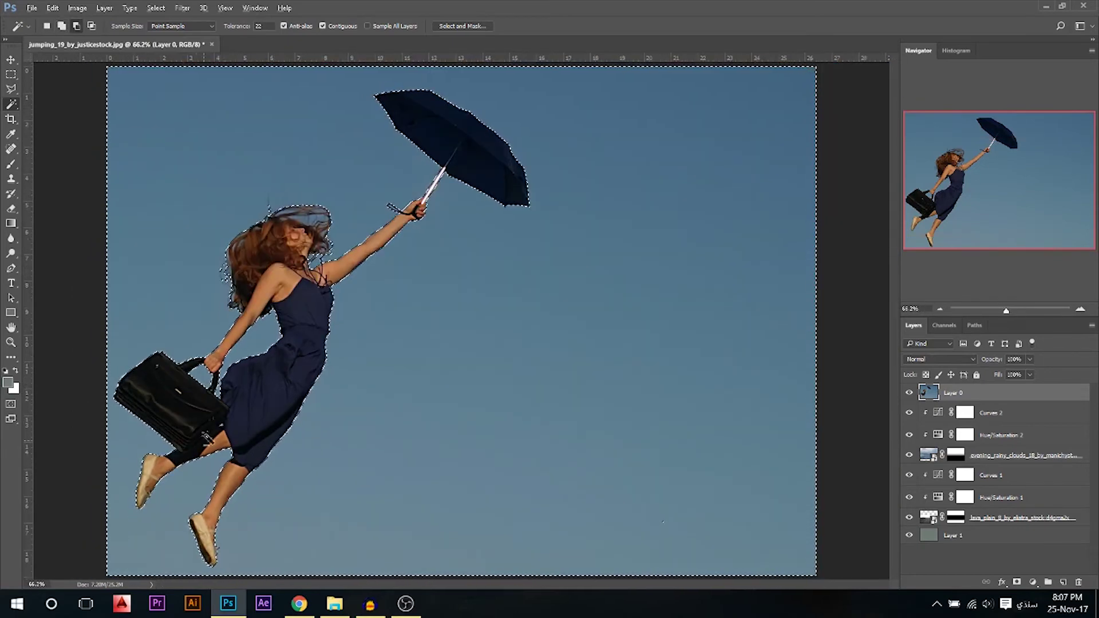
scroll(208, 439, "up", 2)
scroll(206, 461, "down", 1)
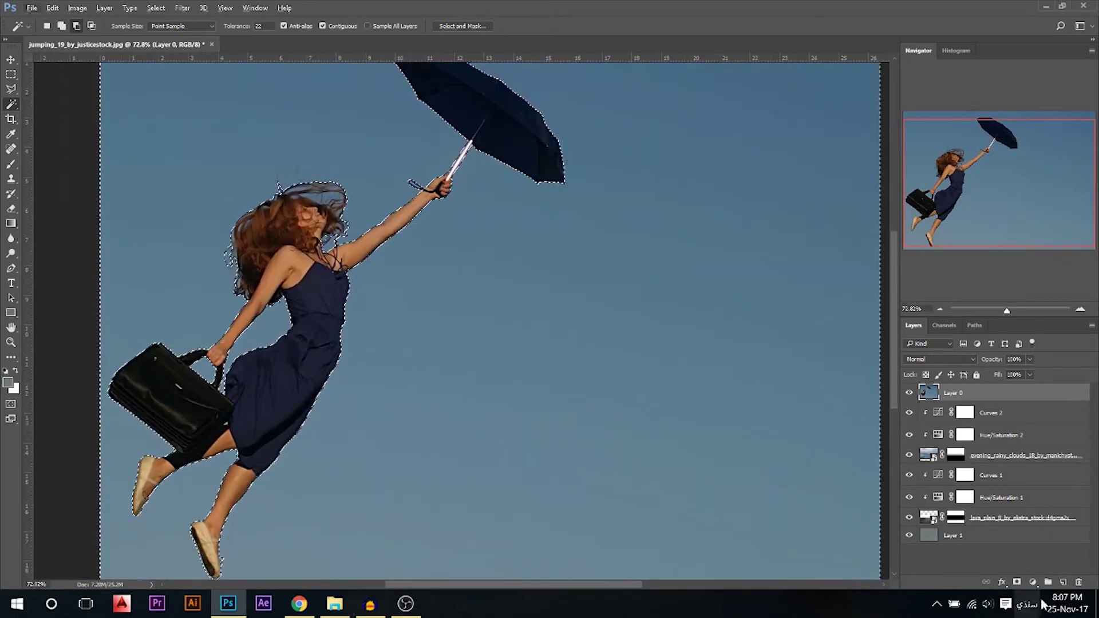
Add an inverted layer mask that hides the selected sky on Layer 0, and shift the woman slightly to the right.
left_click(1016, 582)
scroll(410, 306, "down", 1)
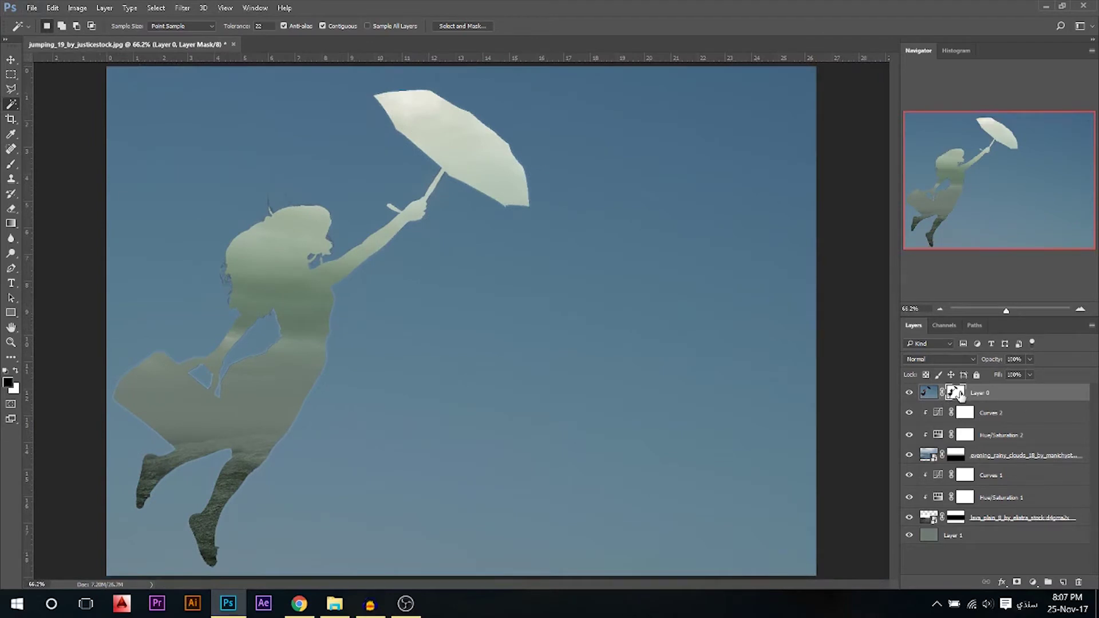
key("ctrl+i")
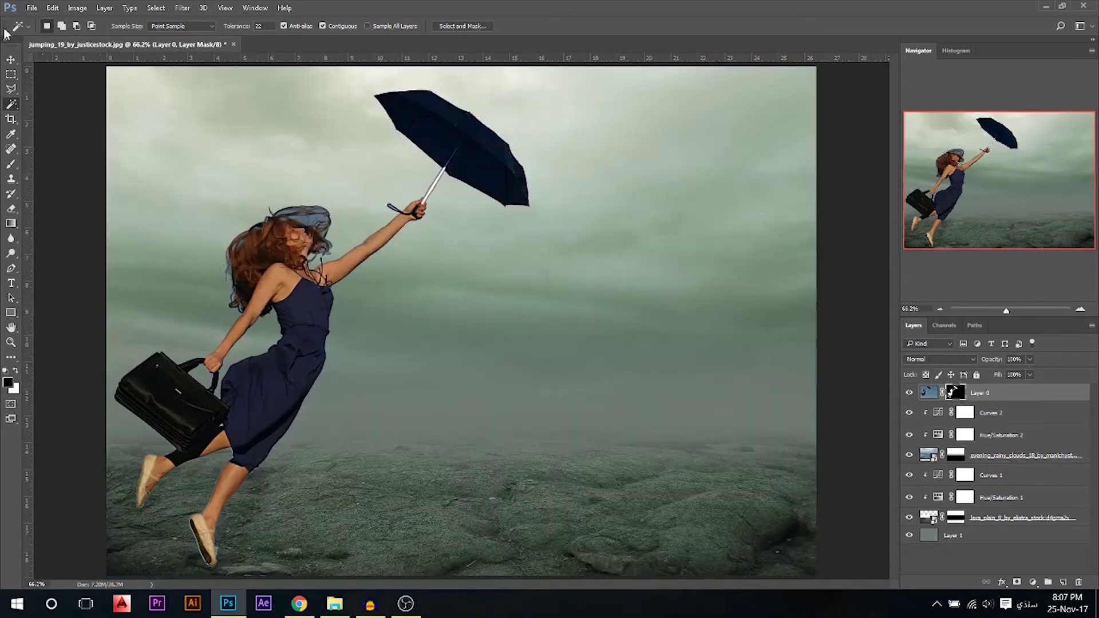
left_click(11, 60)
left_click_drag(307, 257, 341, 259)
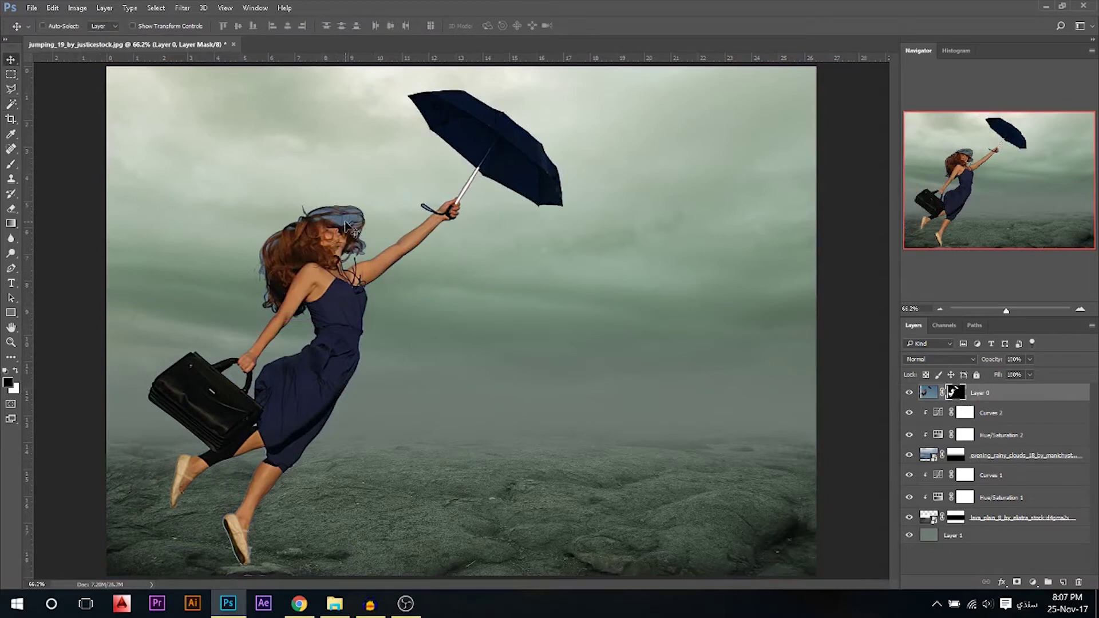
Select the leftover sky inside the umbrella's wrist-strap loop and paint it out on Layer 0's mask with a black brush.
scroll(329, 222, "down", 2)
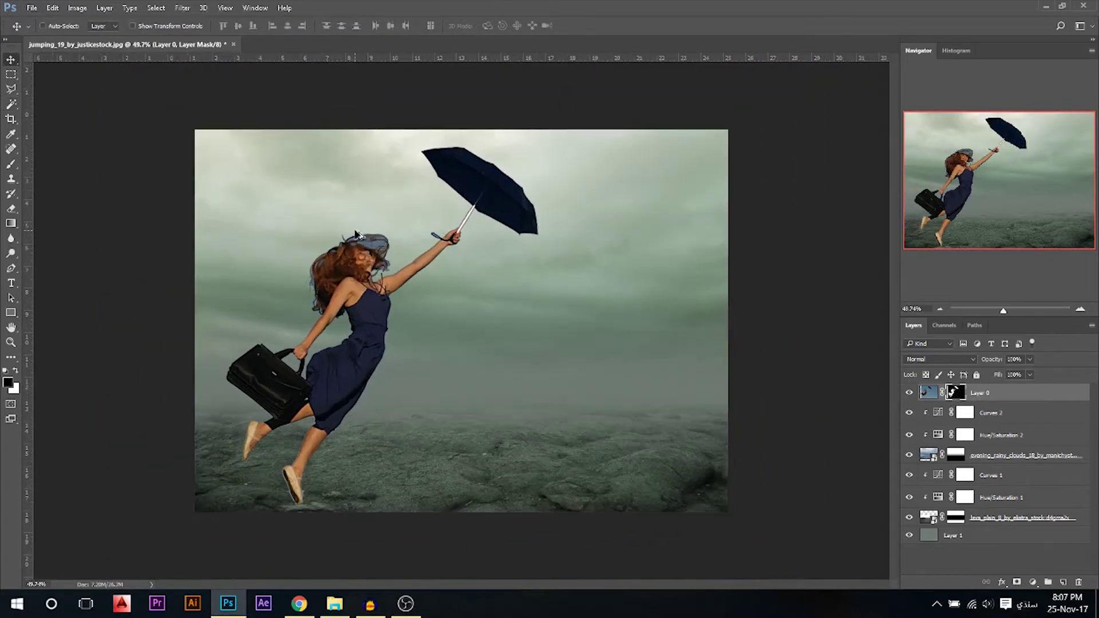
scroll(418, 185, "up", 5)
scroll(418, 185, "up", 1)
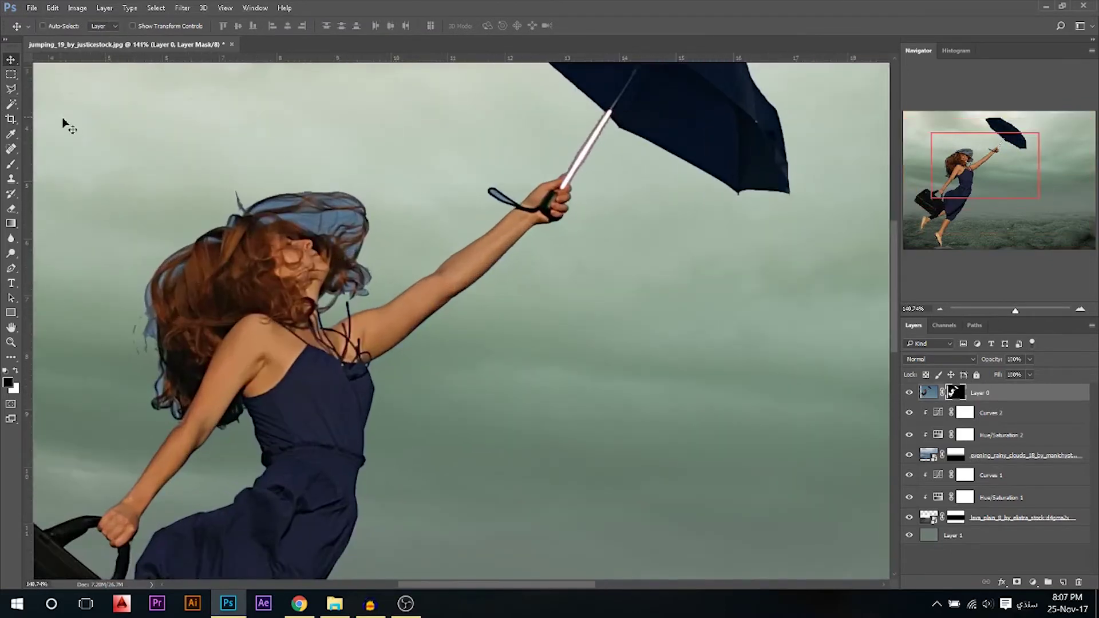
left_click(11, 103)
scroll(595, 223, "up", 2)
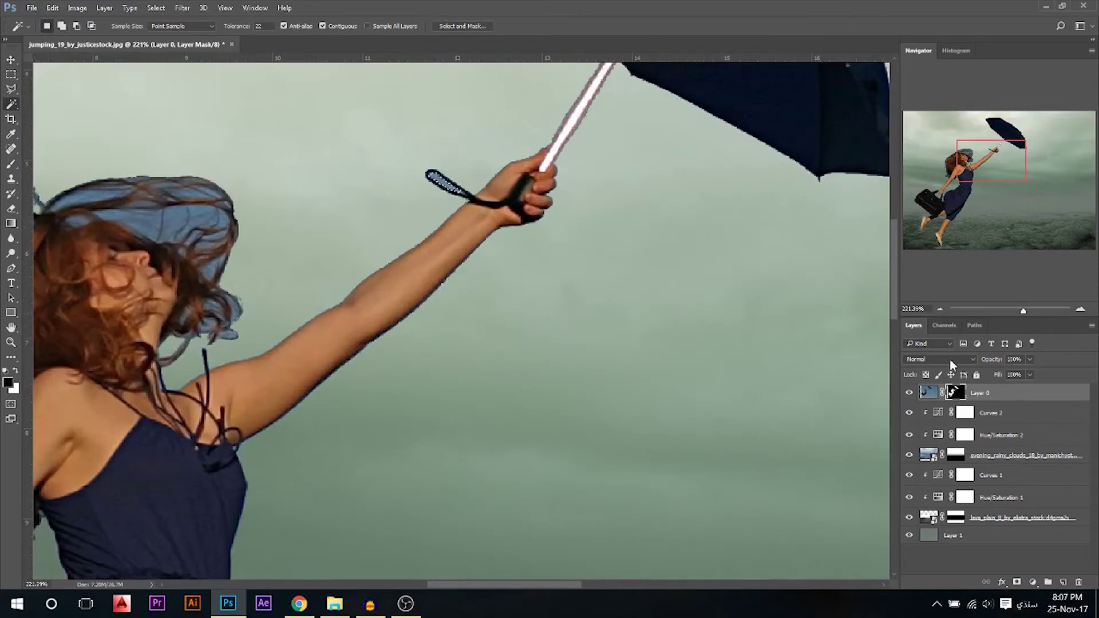
key("b")
mouse_move(488, 240)
left_mouse_down()
mouse_move(334, 237)
mouse_move(351, 224)
left_mouse_up()
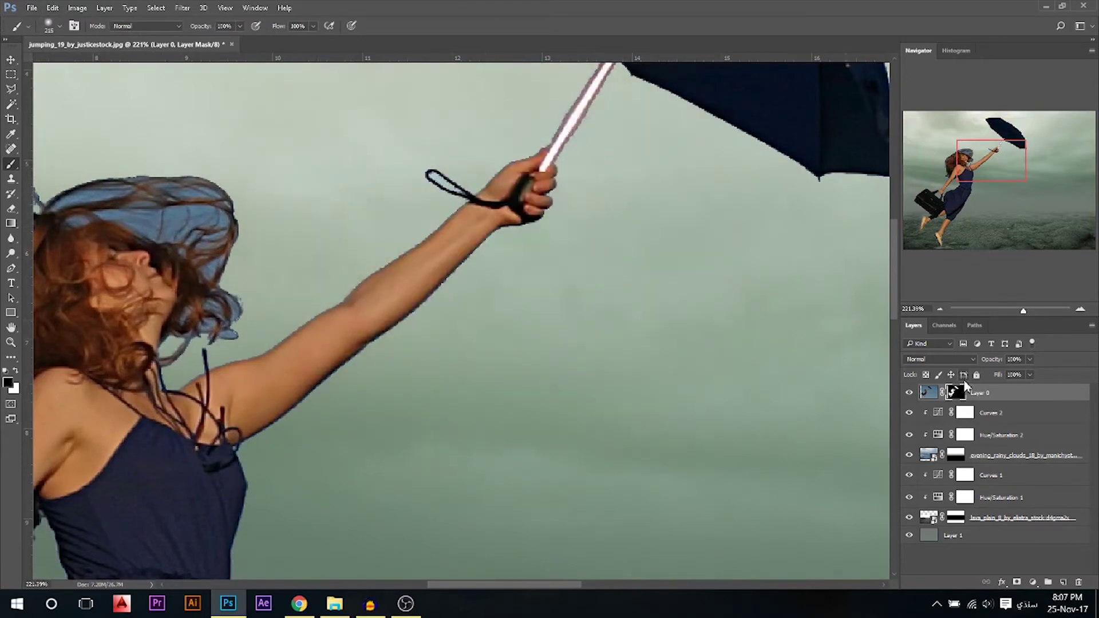
scroll(628, 267, "down", 3)
scroll(628, 286, "down", 2)
left_click(11, 58)
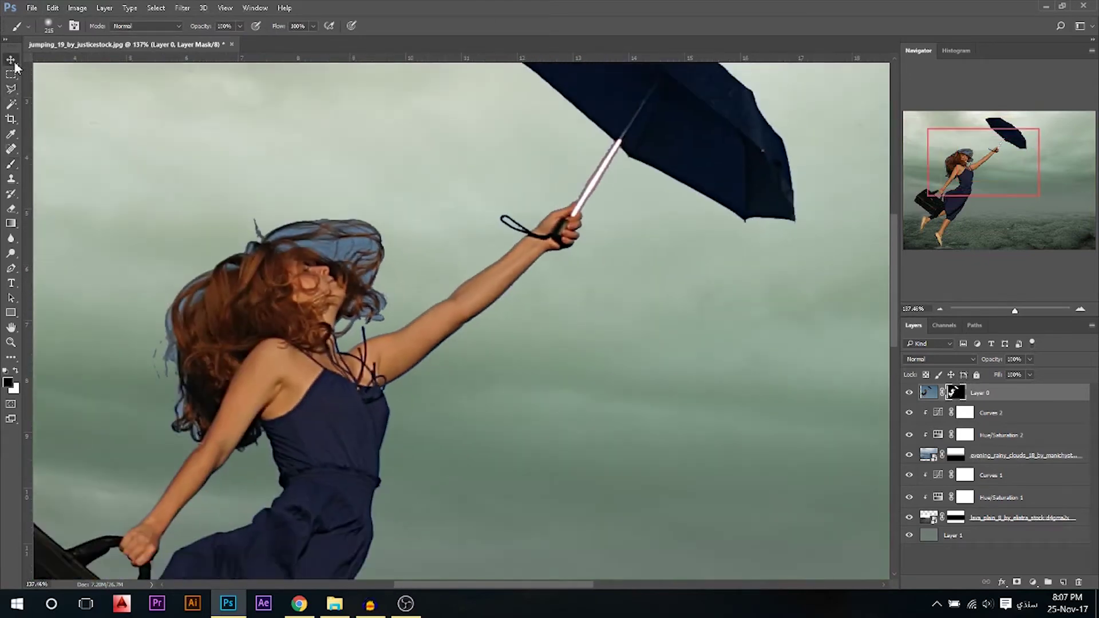
Refine Layer 0's mask in Select and Mask, brushing the Refine Edge Brush over the hair edges to remove the blue sky fringe.
right_click(960, 398)
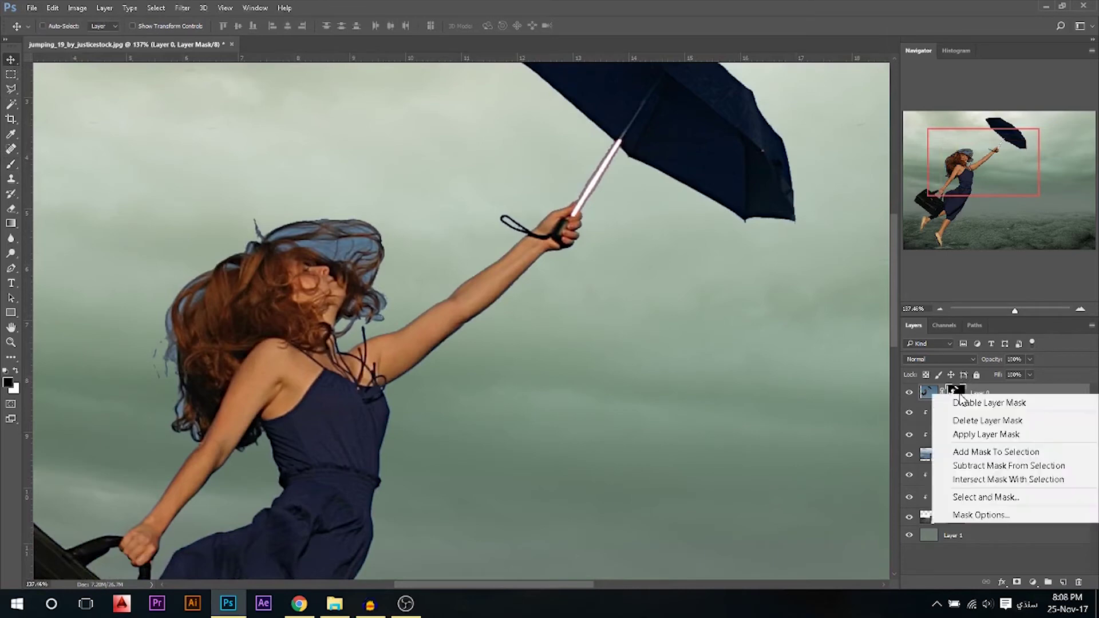
left_click(966, 498)
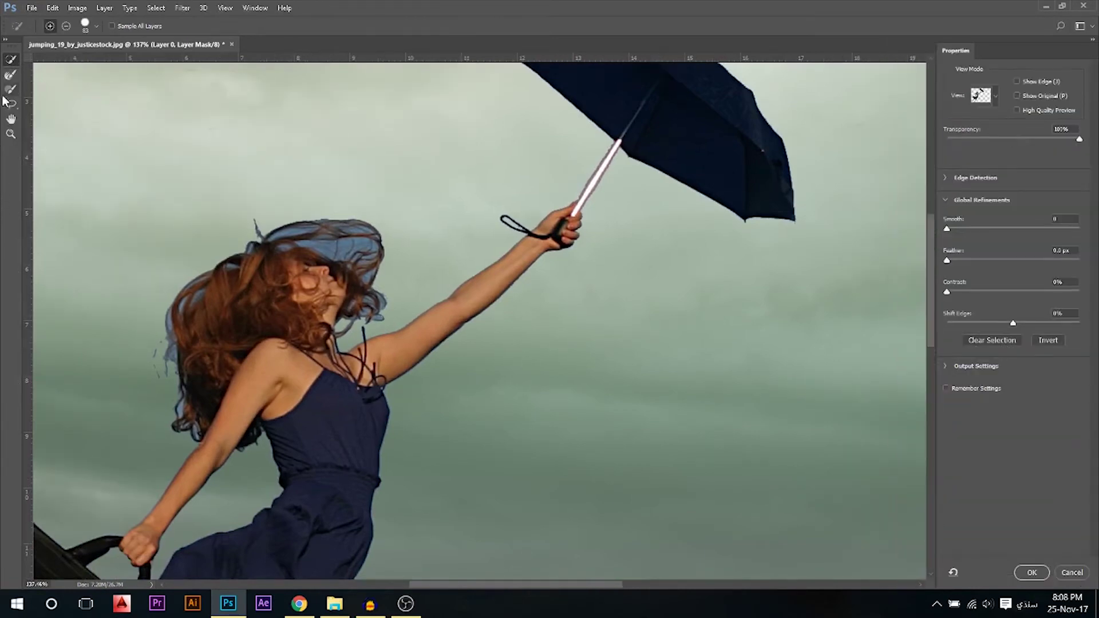
left_click(16, 79)
left_click_drag(352, 187, 357, 194)
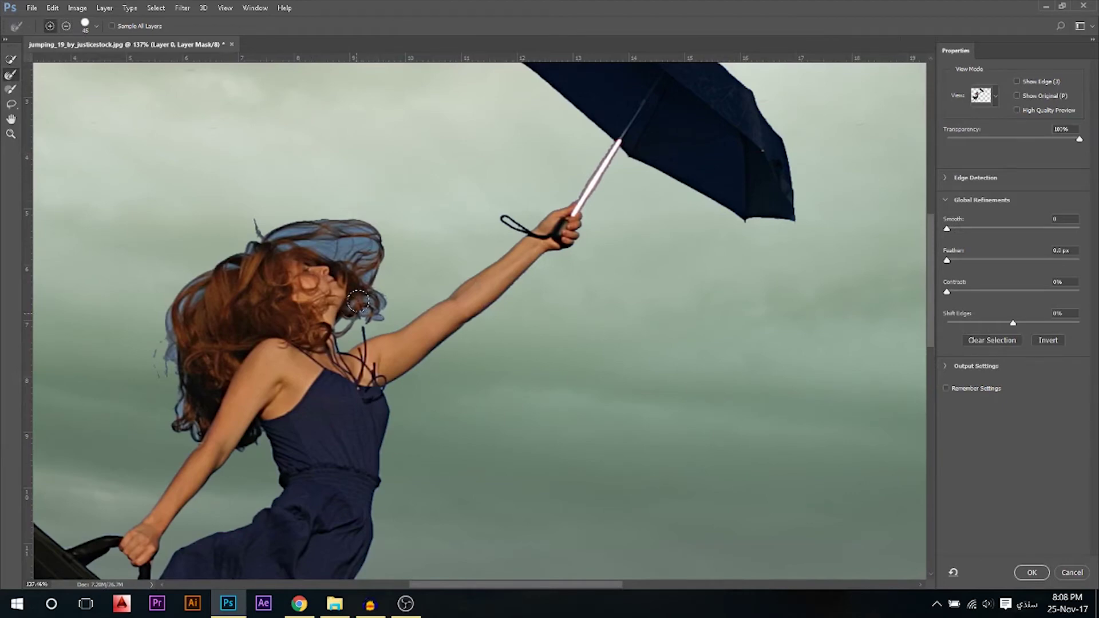
mouse_move(358, 302)
left_mouse_down()
mouse_move(370, 302)
mouse_move(349, 219)
mouse_move(357, 237)
mouse_move(296, 219)
mouse_move(261, 228)
mouse_move(302, 222)
mouse_move(342, 241)
left_mouse_up()
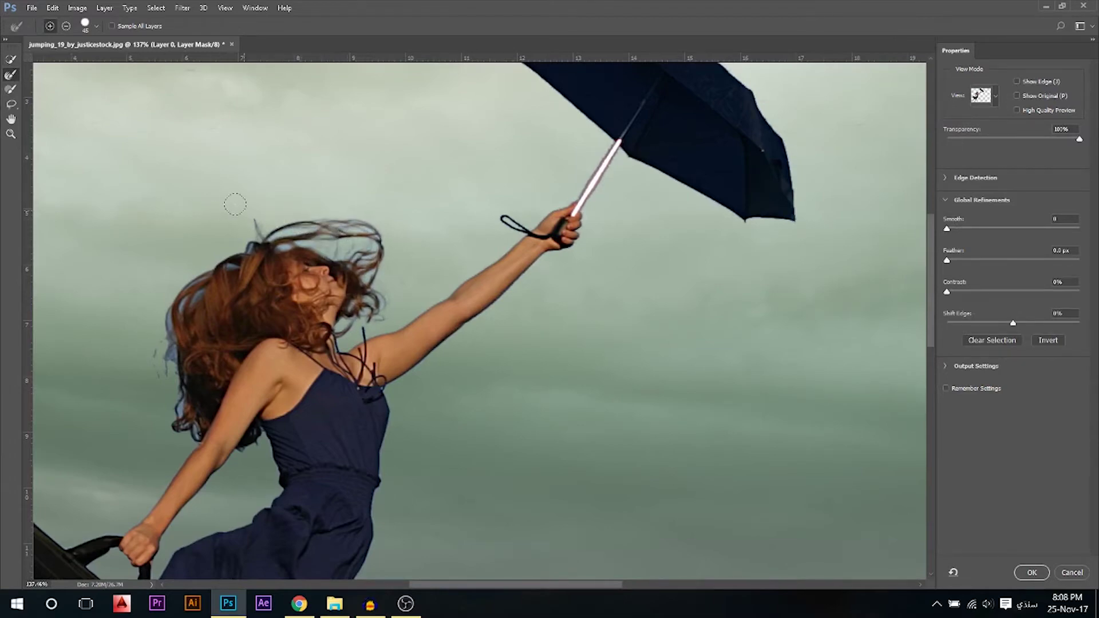
left_click_drag(247, 245, 247, 215)
mouse_move(184, 252)
left_mouse_down()
mouse_move(200, 270)
mouse_move(163, 317)
mouse_move(171, 355)
mouse_move(199, 282)
mouse_move(177, 312)
mouse_move(225, 250)
left_mouse_up()
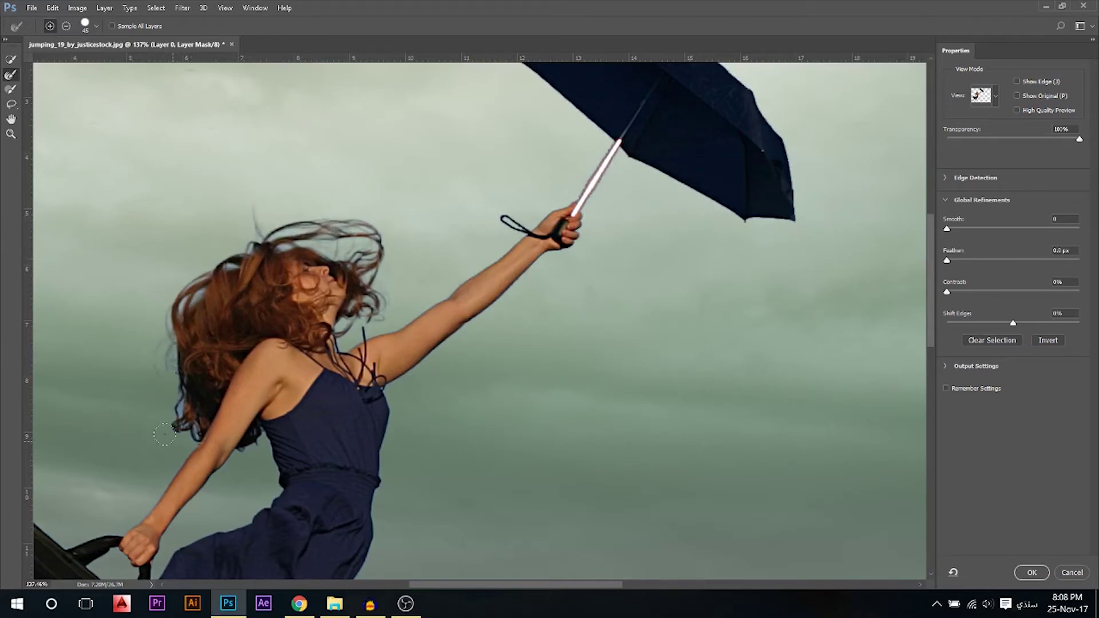
mouse_move(175, 412)
left_mouse_down()
mouse_move(221, 462)
mouse_move(248, 468)
mouse_move(247, 451)
left_mouse_up()
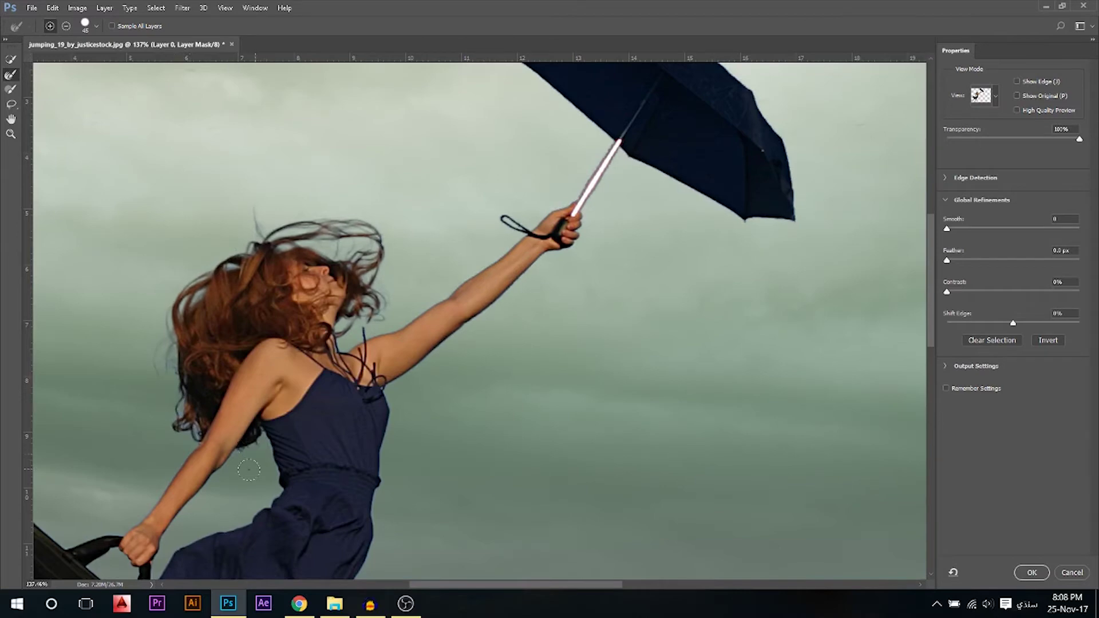
left_click(1030, 572)
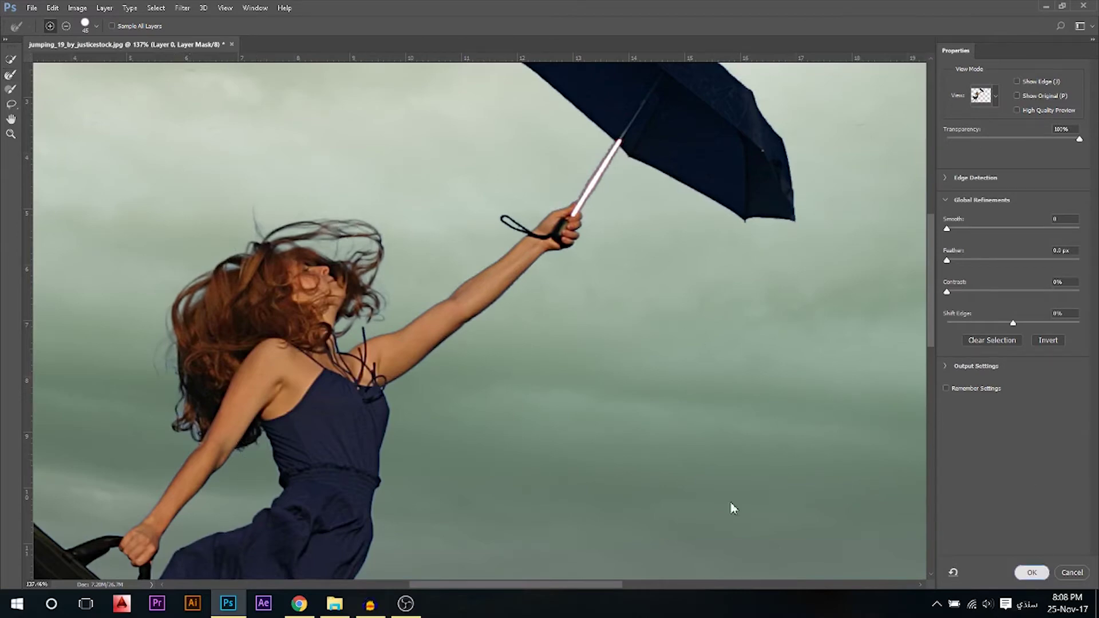
Scale the masked woman down to about two-thirds size, rotate her about 18° clockwise and position her above the horizon with Free Transform.
scroll(598, 262, "down", 3)
scroll(520, 263, "down", 2)
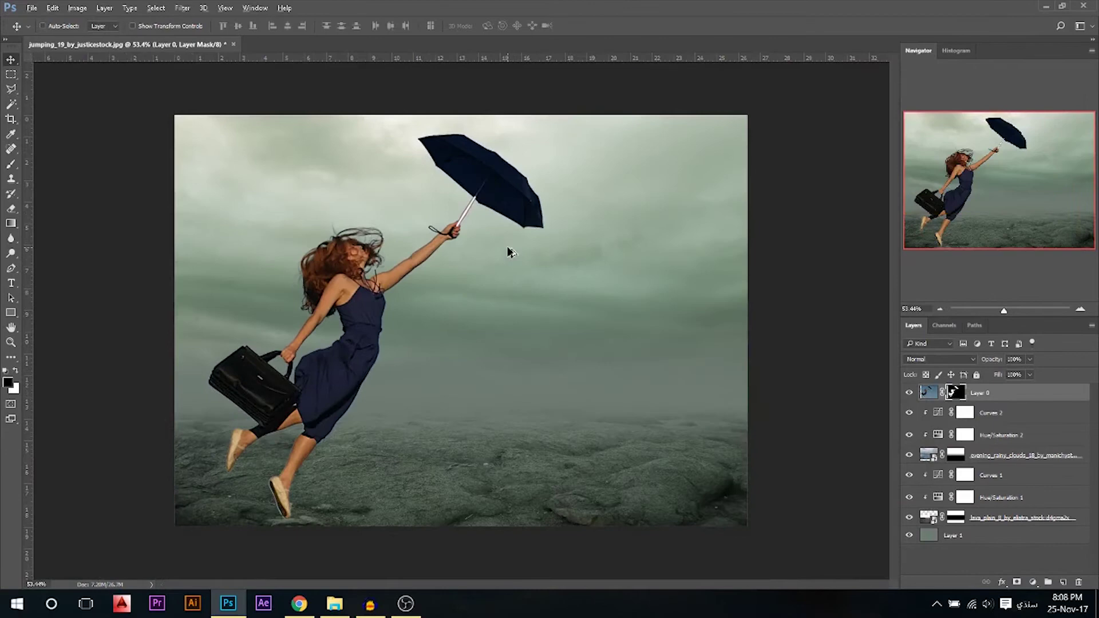
key("ctrl+t")
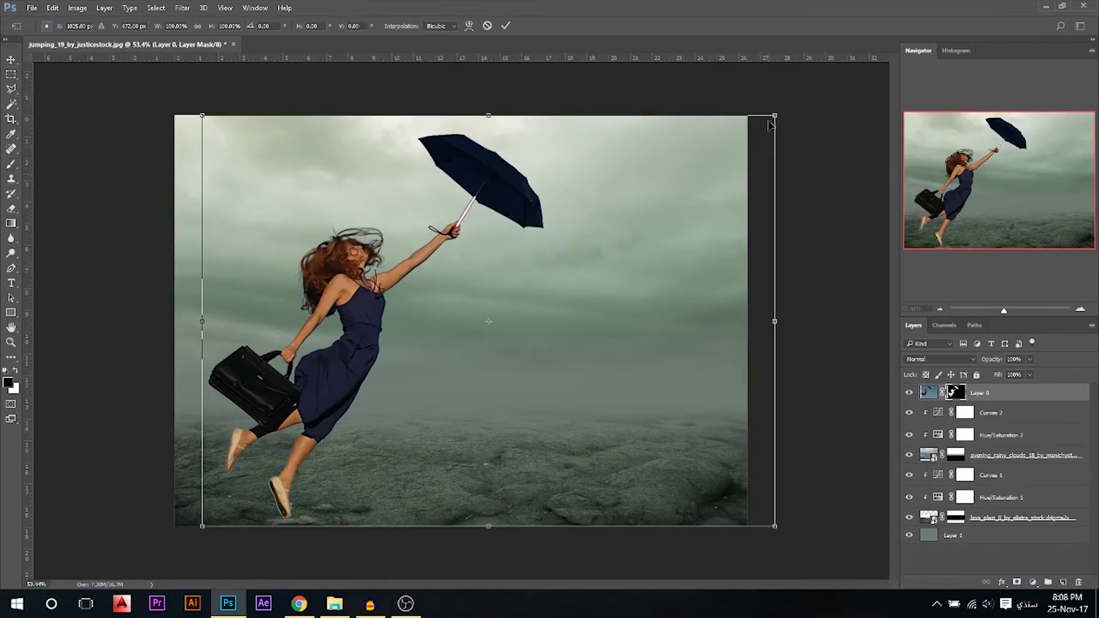
left_click_drag(776, 116, 673, 162)
left_click_drag(529, 276, 506, 277)
left_click_drag(679, 134, 707, 212)
left_click_drag(440, 231, 443, 255)
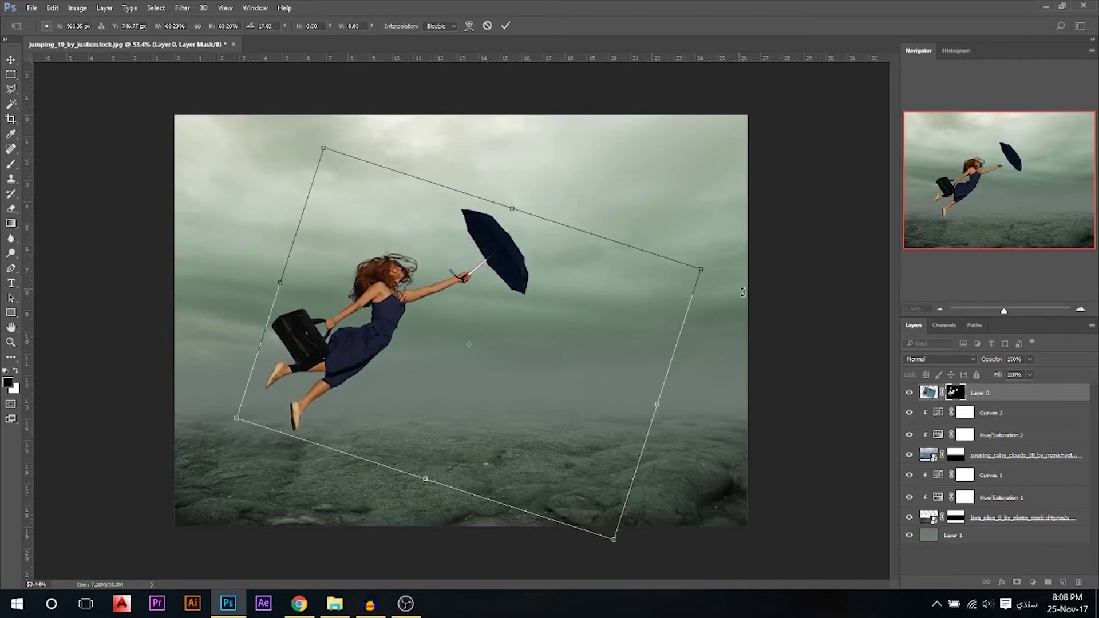
left_click_drag(702, 266, 741, 236)
key("Return")
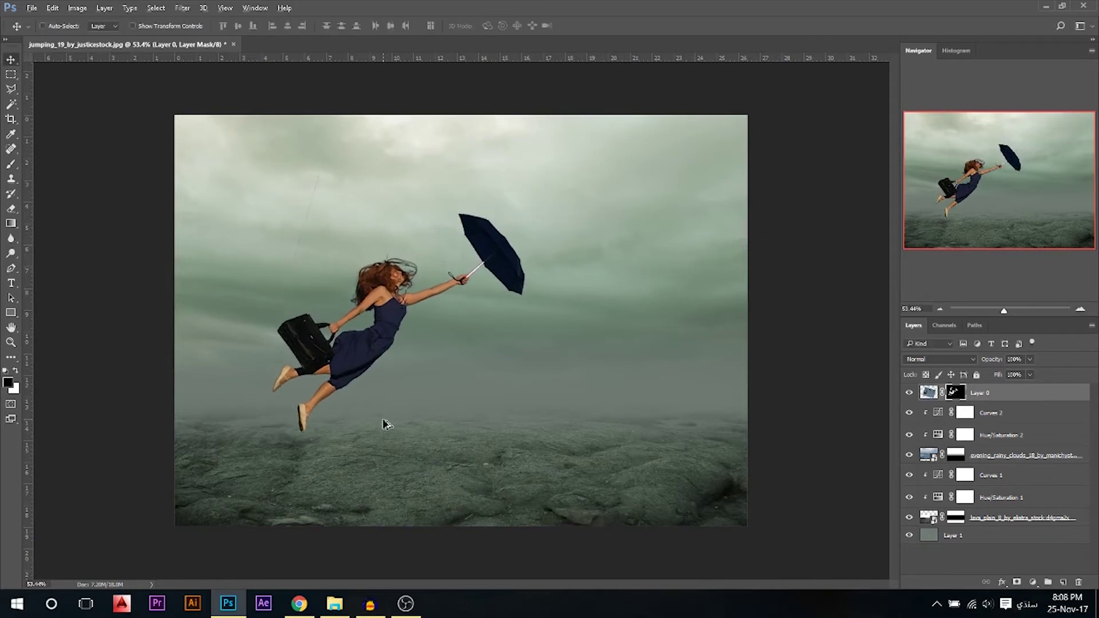
Paint out the thin stray line in the sky above the briefcase on Layer 0's mask with a black brush.
scroll(355, 383, "up", 3)
scroll(338, 334, "down", 2)
scroll(351, 382, "down", 1)
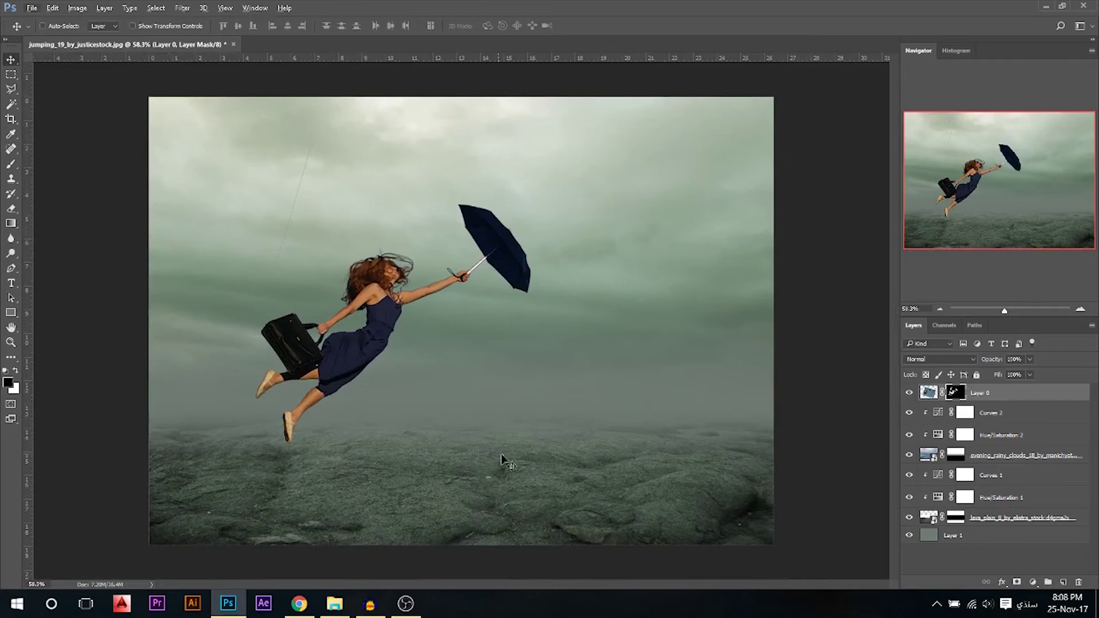
scroll(384, 313, "up", 1)
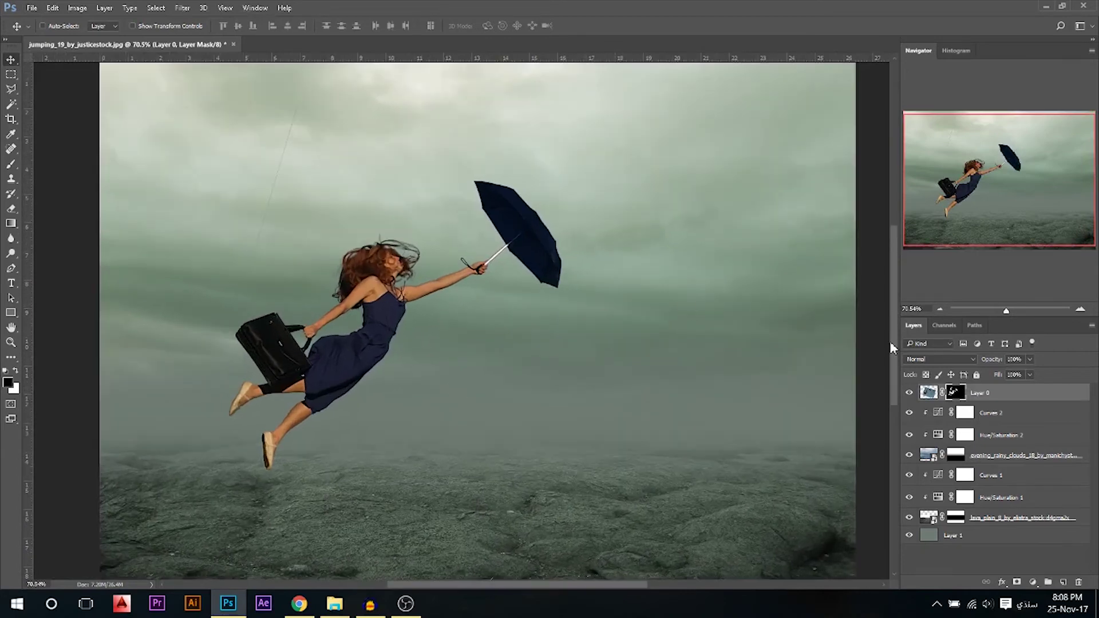
scroll(383, 294, "down", 1)
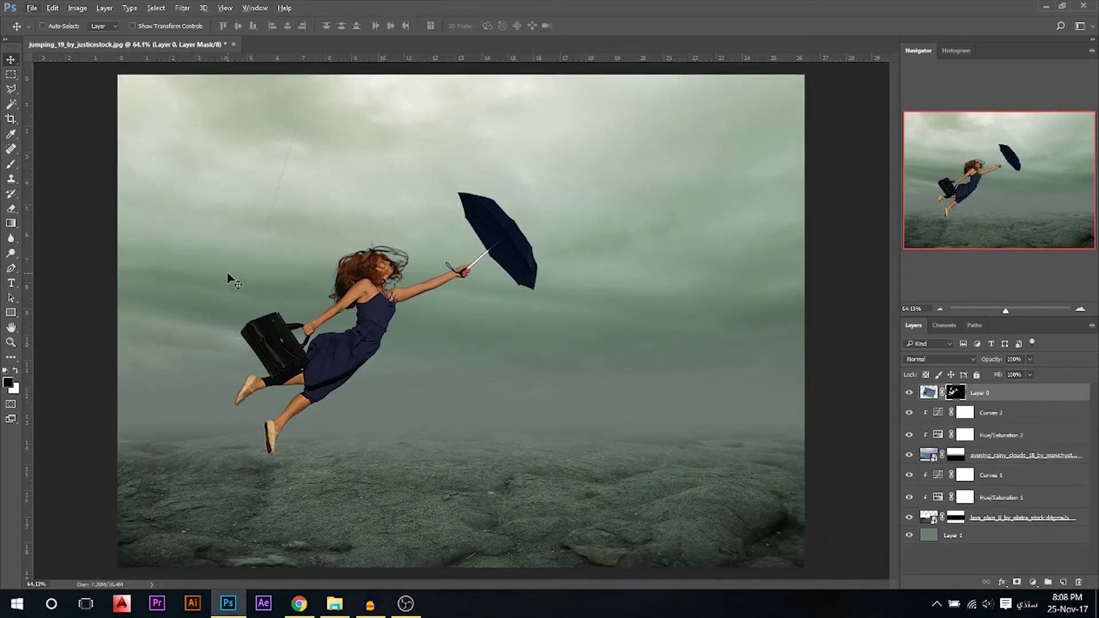
scroll(198, 189, "up", 3)
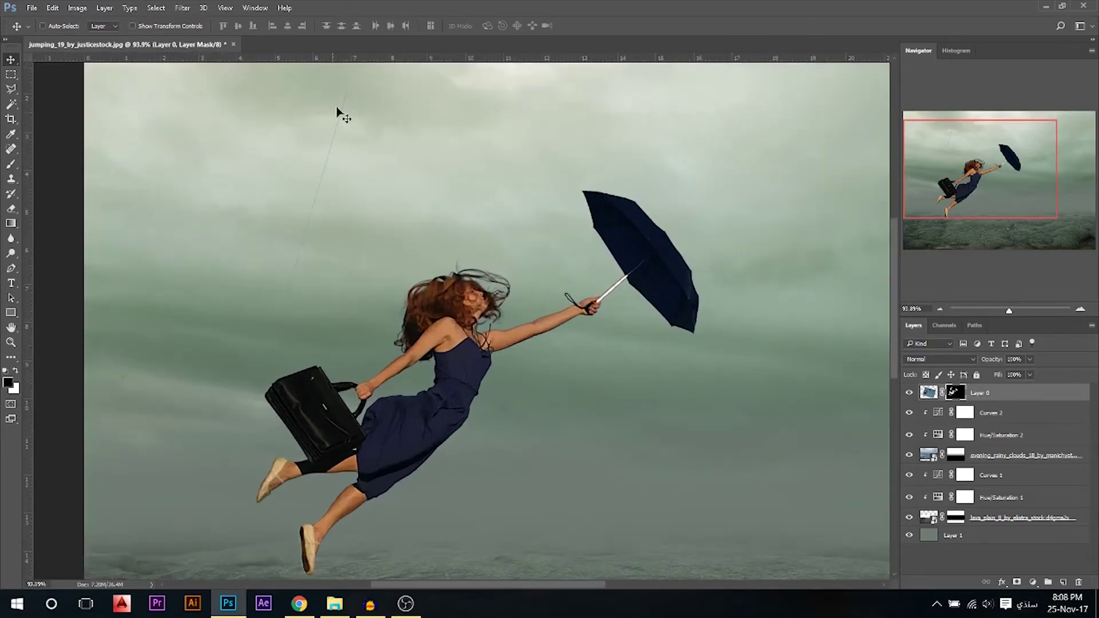
key("b")
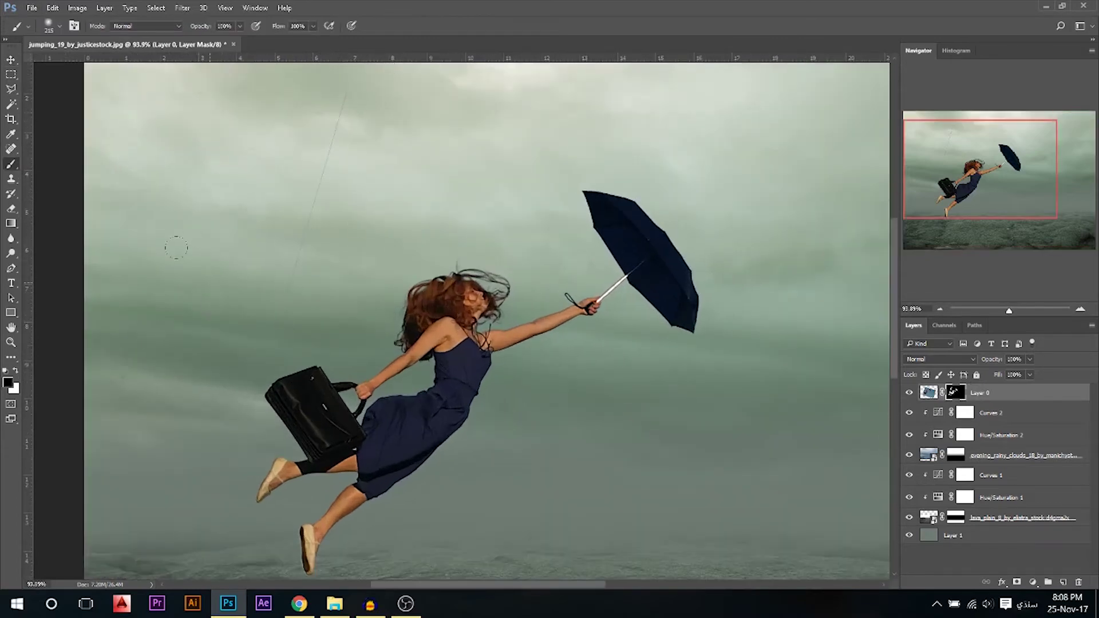
left_click_drag(278, 308, 242, 310)
key("ctrl+minus")
key("v")
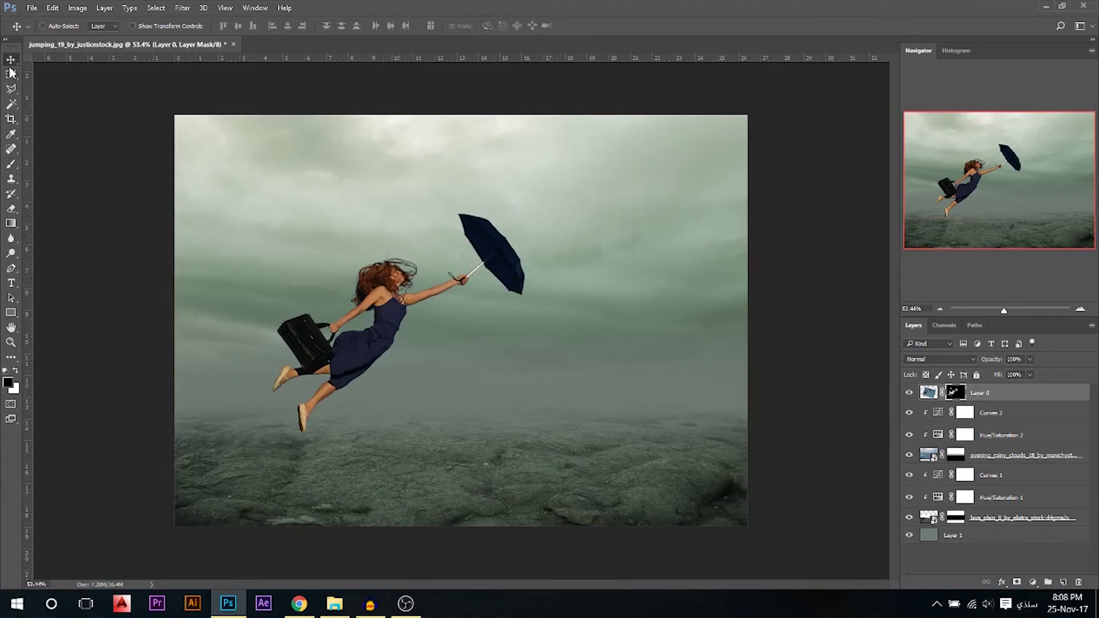
Select the whole blue dress with the Magic Wand at tolerance 22, adding its folds and shadowed areas to the selection.
key("ctrl+0")
scroll(392, 444, "up", 1)
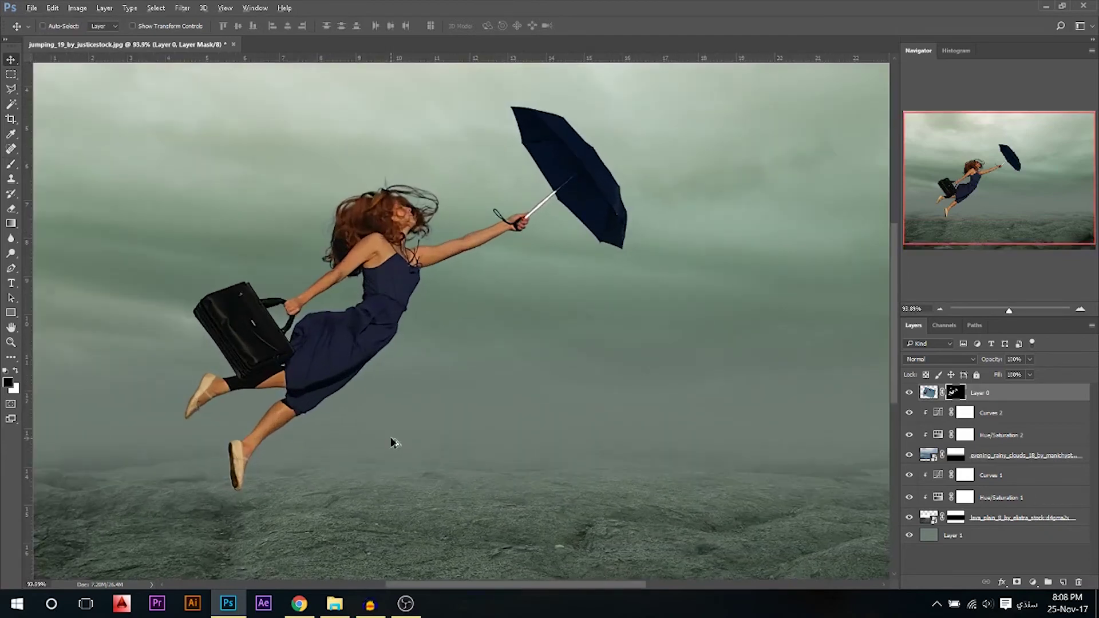
left_click(11, 104)
scroll(396, 356, "up", 1)
left_click(407, 282)
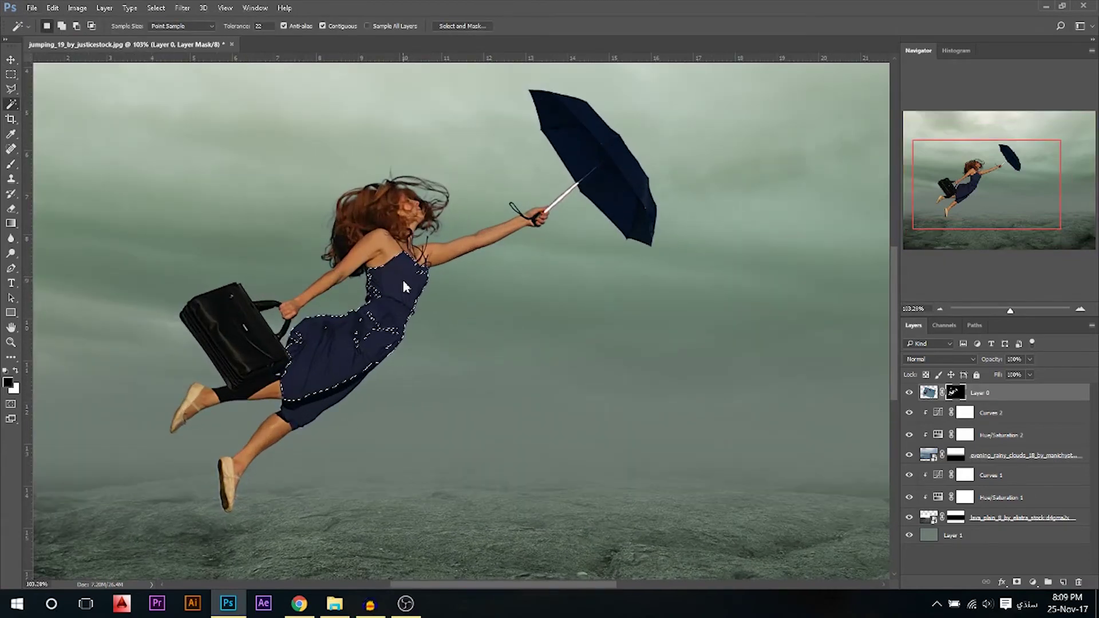
left_click(385, 322, "shift")
left_click(380, 297, "shift")
scroll(324, 428, "up", 5)
left_click(325, 402, "shift")
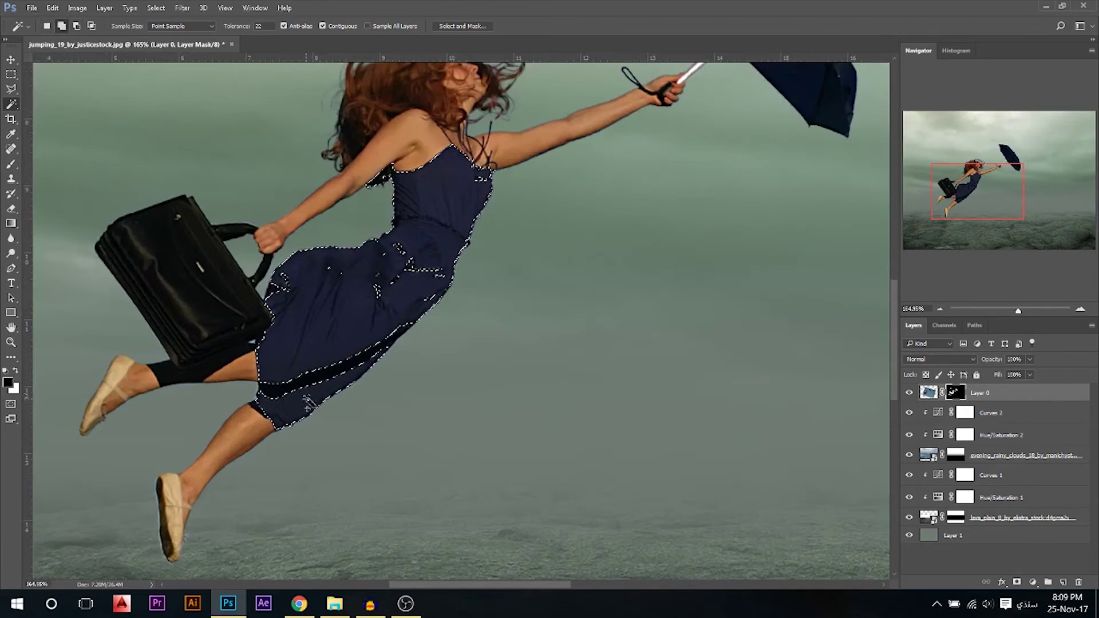
left_click(436, 275, "shift")
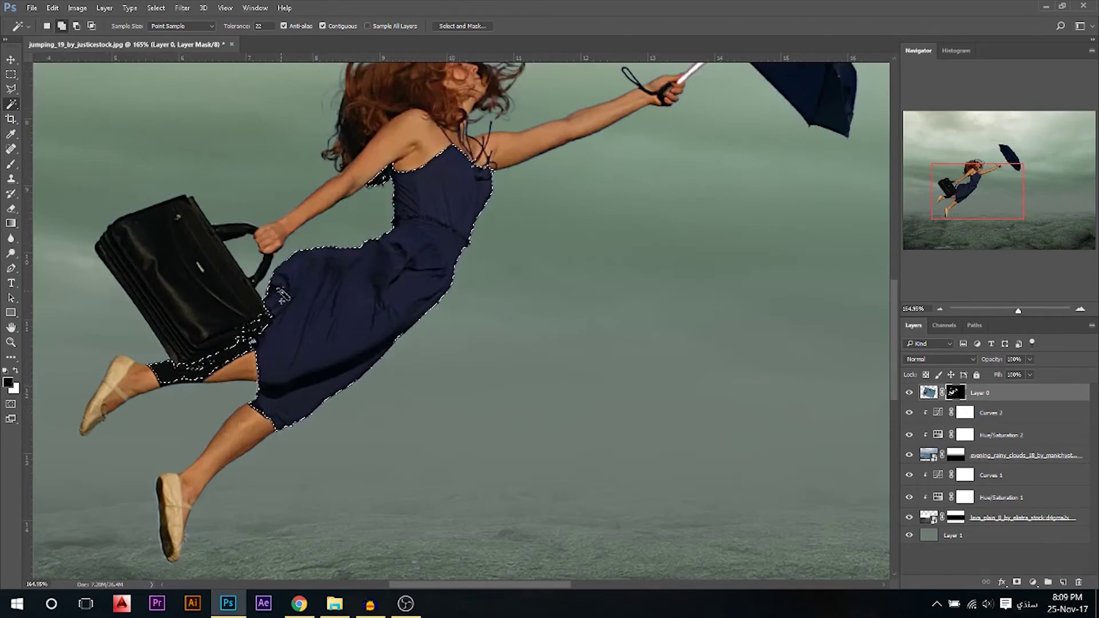
Subtract the briefcase's lower edge and the black legging beneath it from the dress selection with the Polygonal Lasso.
scroll(338, 332, "up", 3)
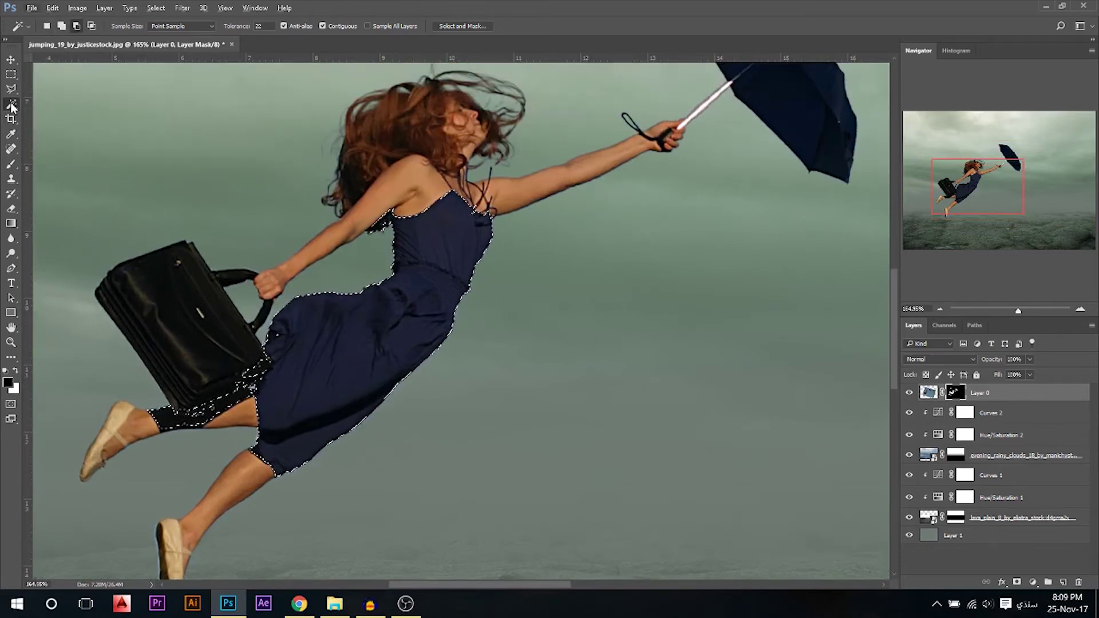
scroll(221, 403, "up", 1)
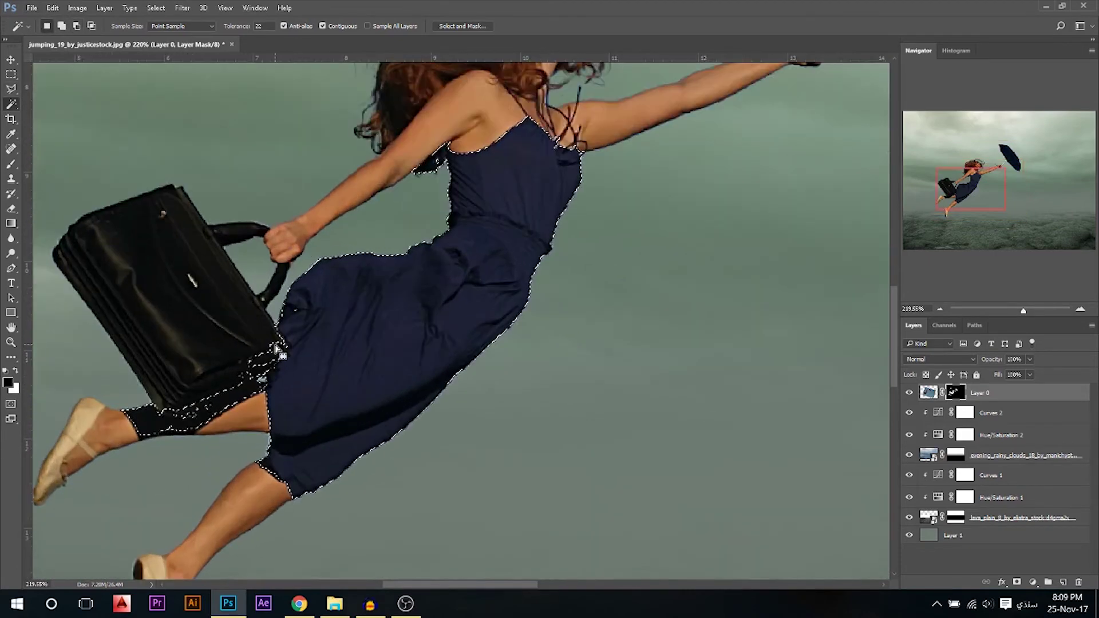
left_click(12, 90)
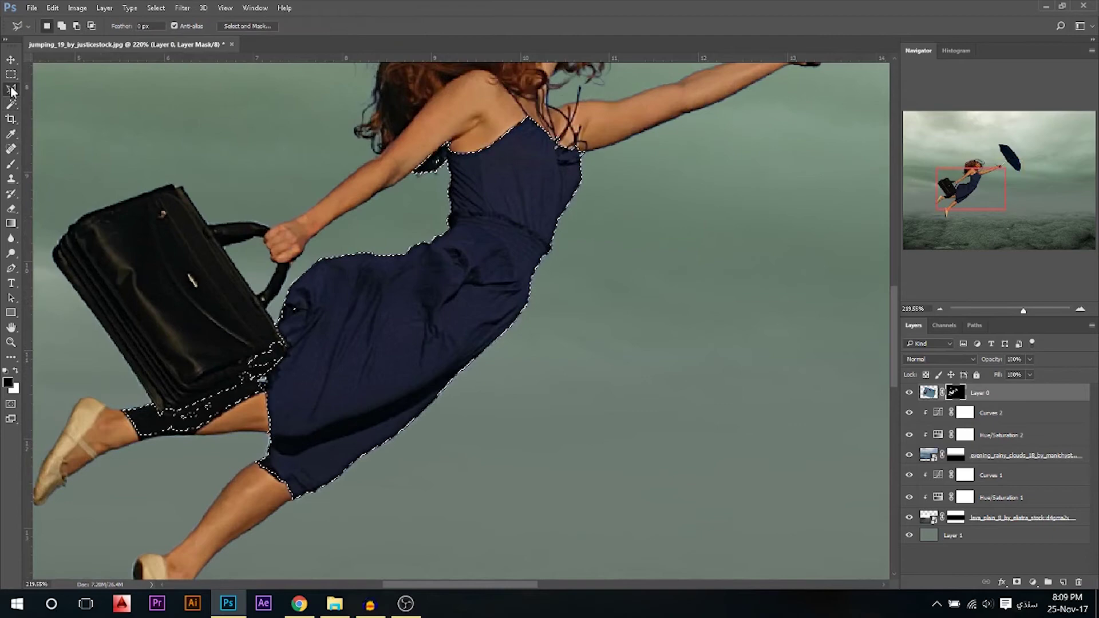
scroll(282, 328, "up", 2)
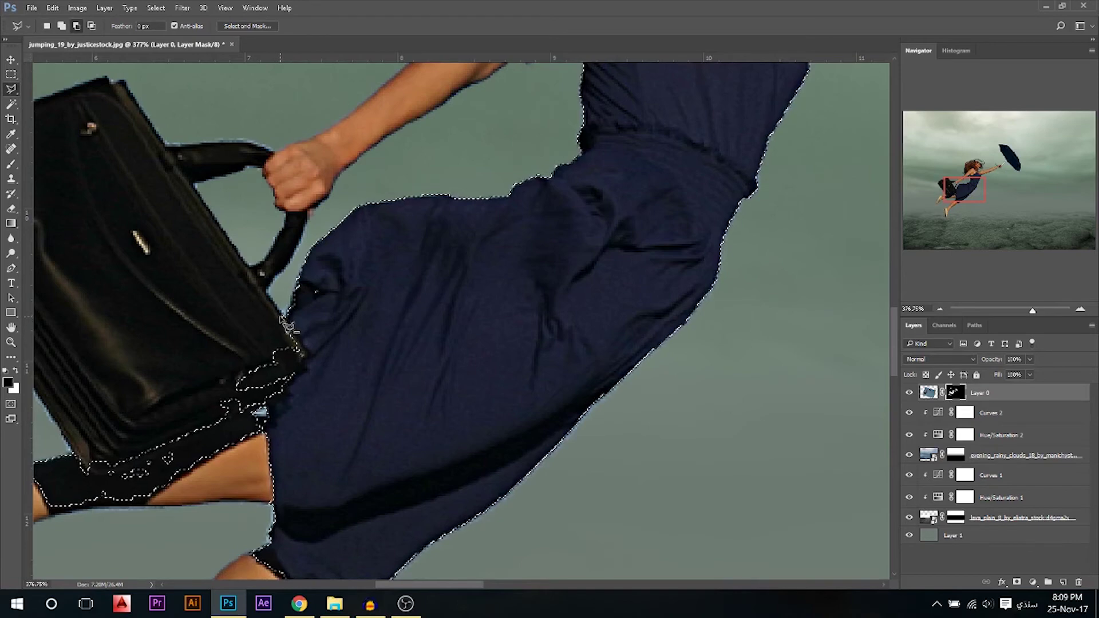
left_click(305, 354)
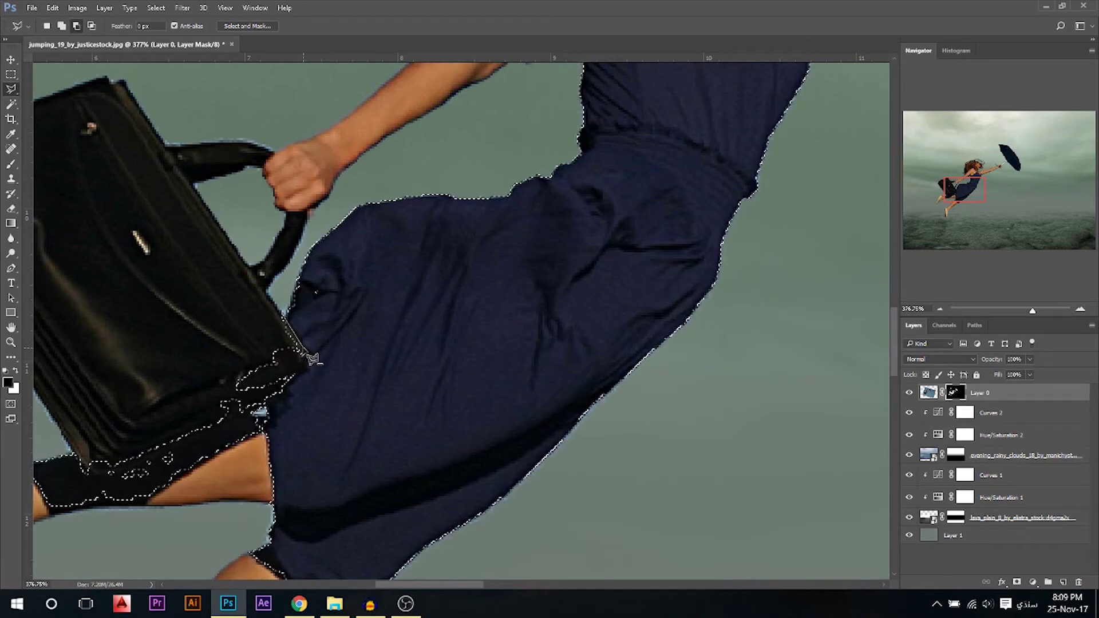
left_click(267, 413)
left_click(262, 444)
left_click(195, 510)
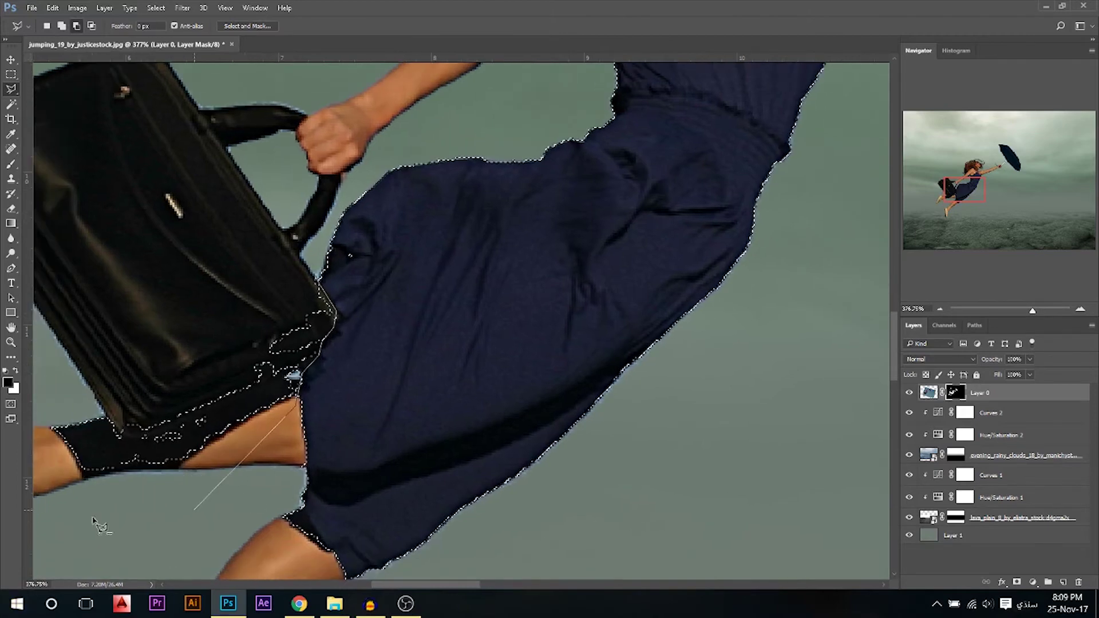
left_click(84, 499)
left_click(48, 296)
double_click(269, 241)
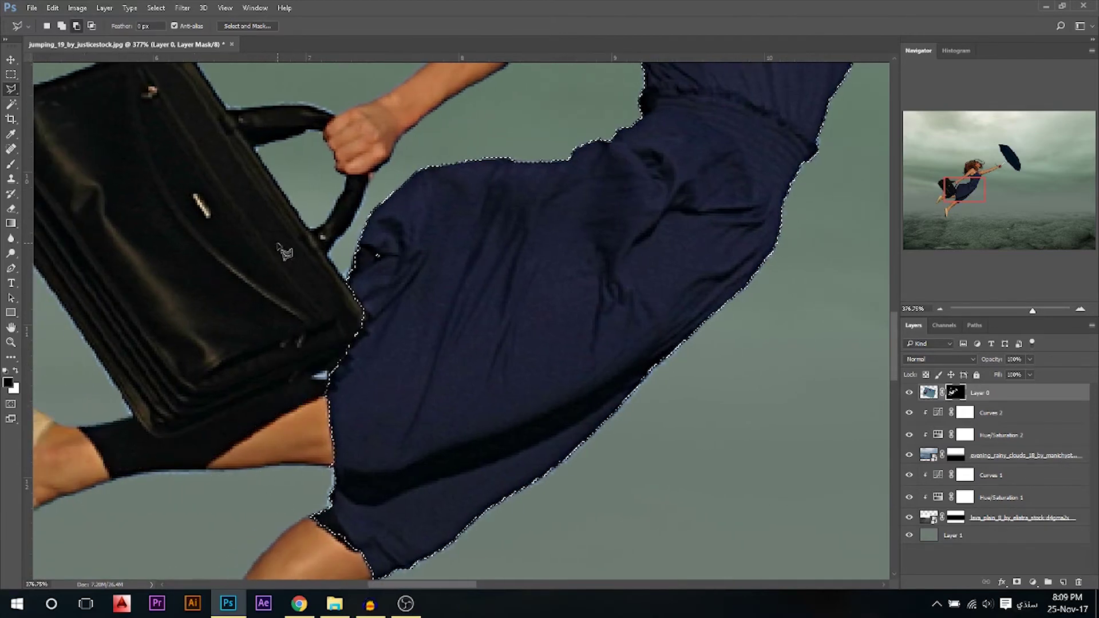
Subtract the black legging patch above the front knee from the dress selection with the Polygonal Lasso.
scroll(290, 452, "down", 1)
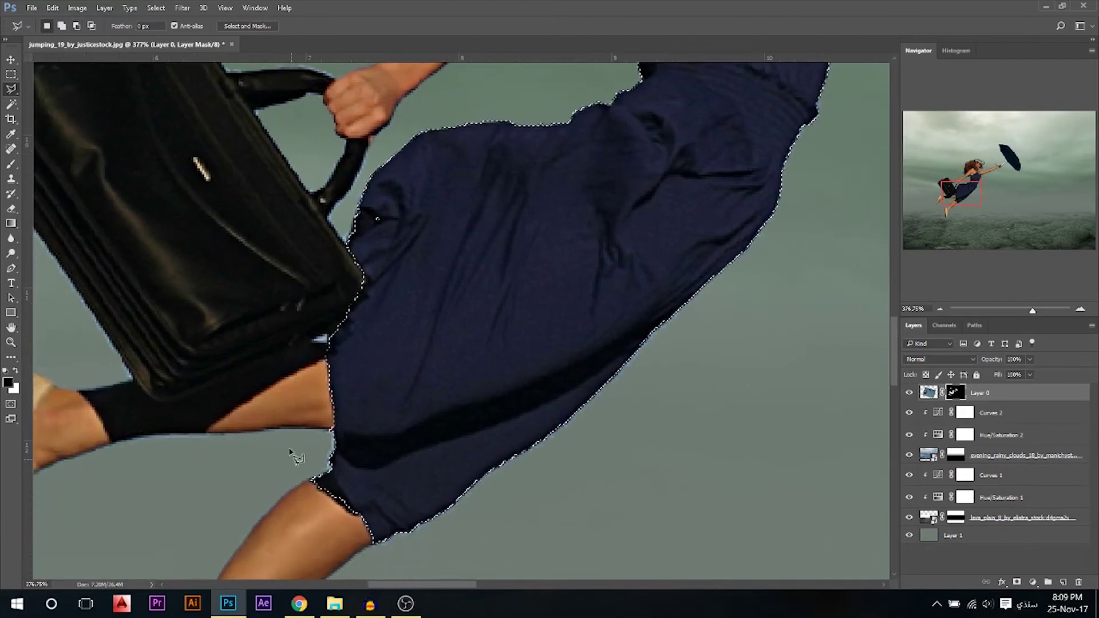
left_click(360, 514)
left_click(352, 537)
left_click(296, 533)
left_click(199, 423)
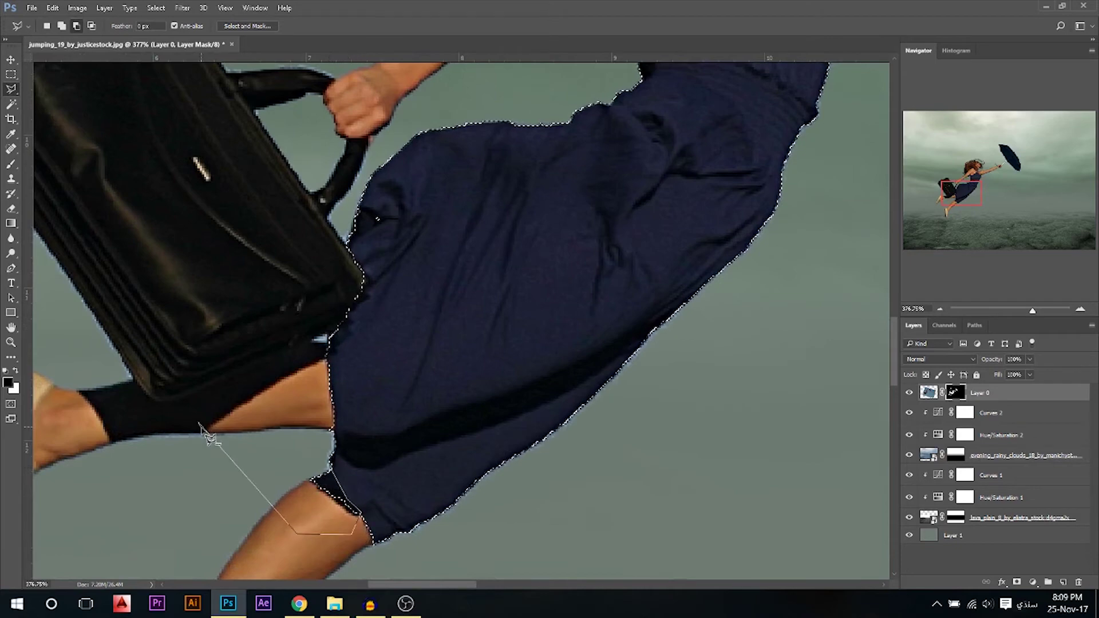
double_click(209, 436)
scroll(203, 441, "down", 2)
scroll(195, 470, "down", 5)
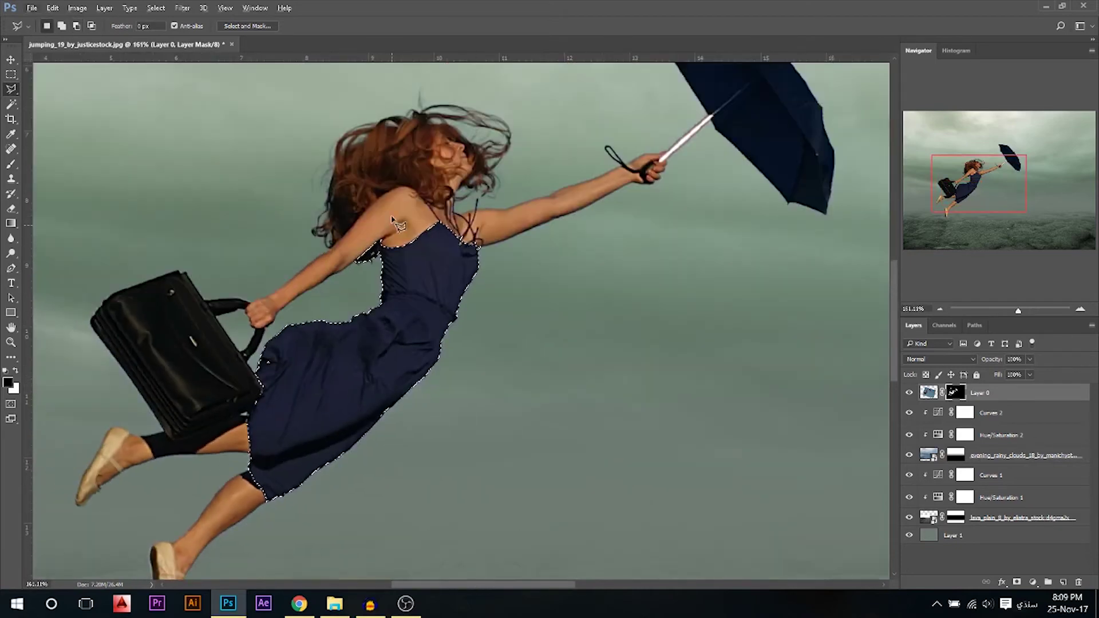
Subtract the hair behind the bag-holding arm from the dress selection with the Polygonal Lasso.
scroll(401, 291, "up", 6)
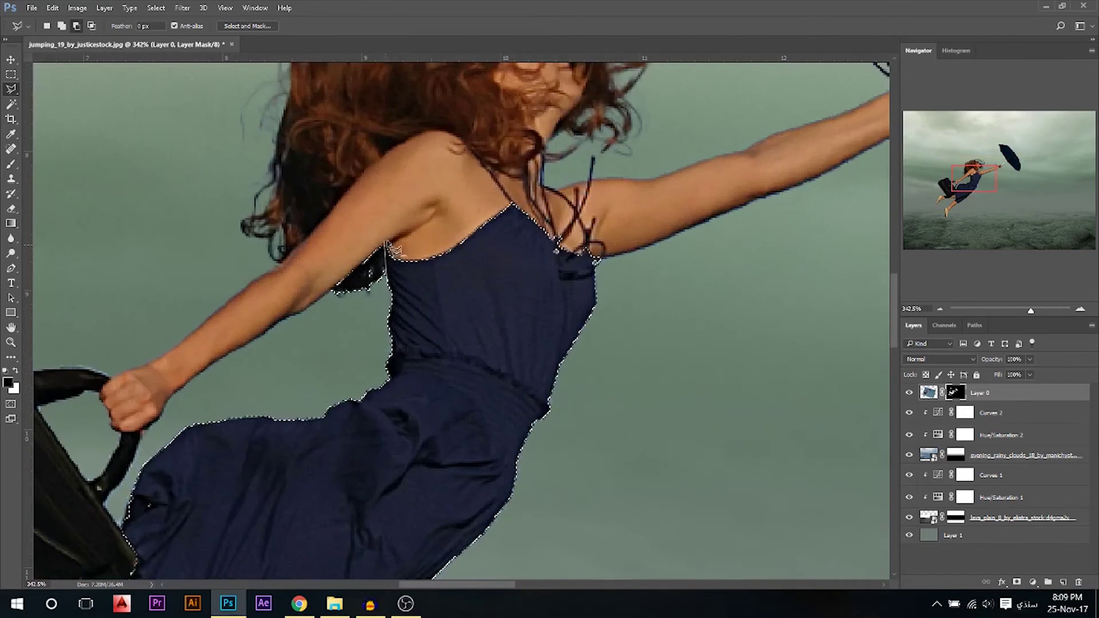
left_click(388, 241)
left_click(363, 218)
left_click(243, 252)
double_click(250, 330)
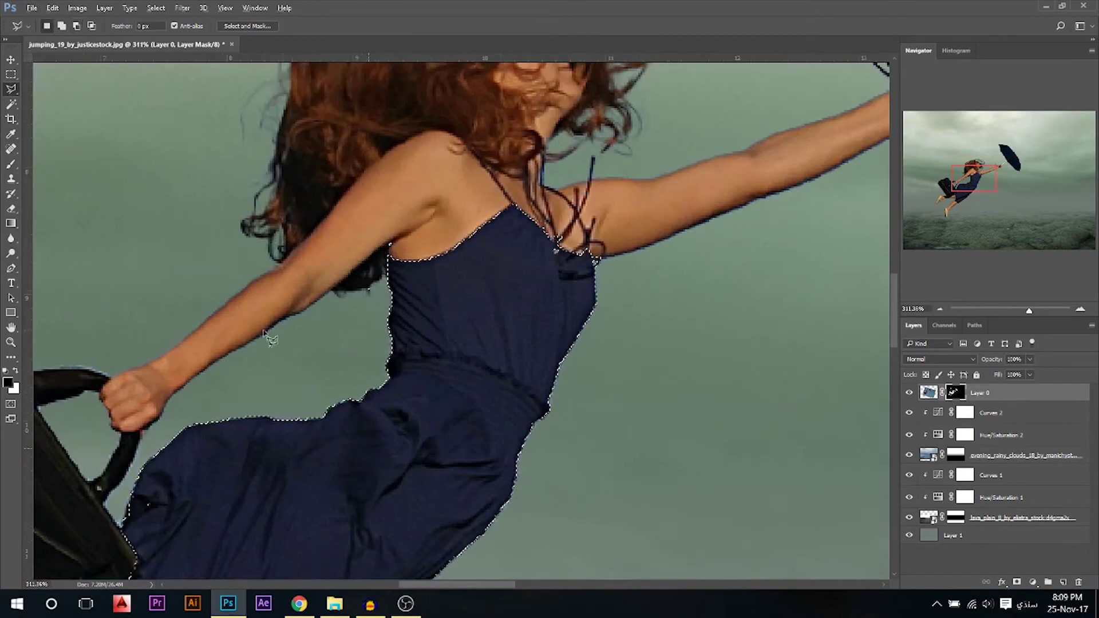
Add the umbrella canopy, without its handle, to the dress selection with the Polygonal Lasso.
scroll(234, 334, "down", 7)
scroll(216, 422, "up", 2)
scroll(216, 421, "down", 4)
scroll(571, 231, "up", 3)
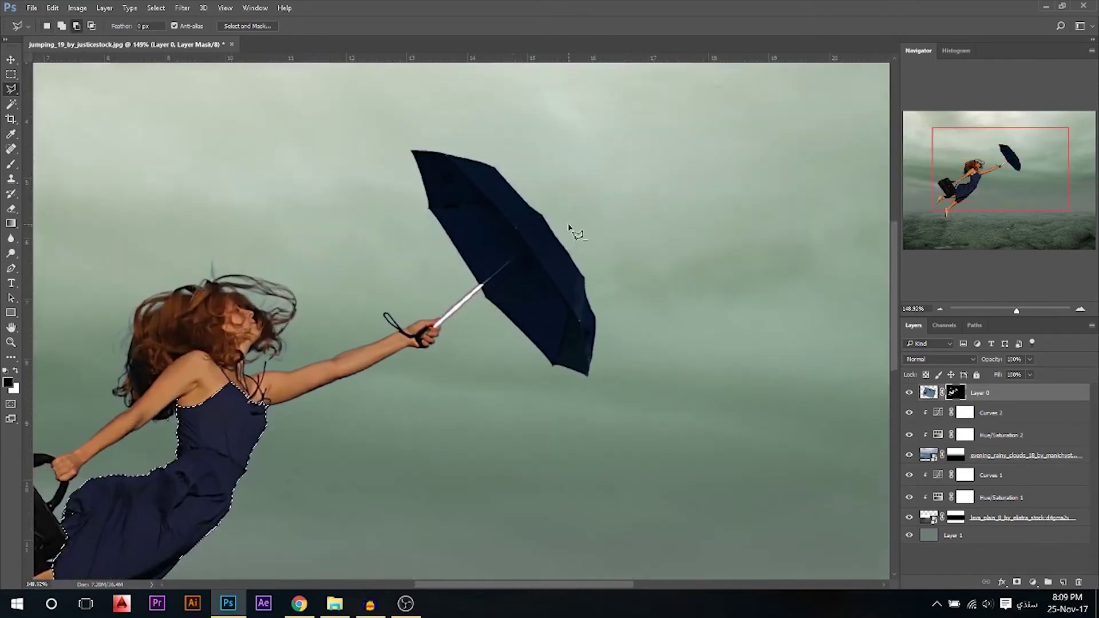
left_click(385, 124)
left_click(435, 234)
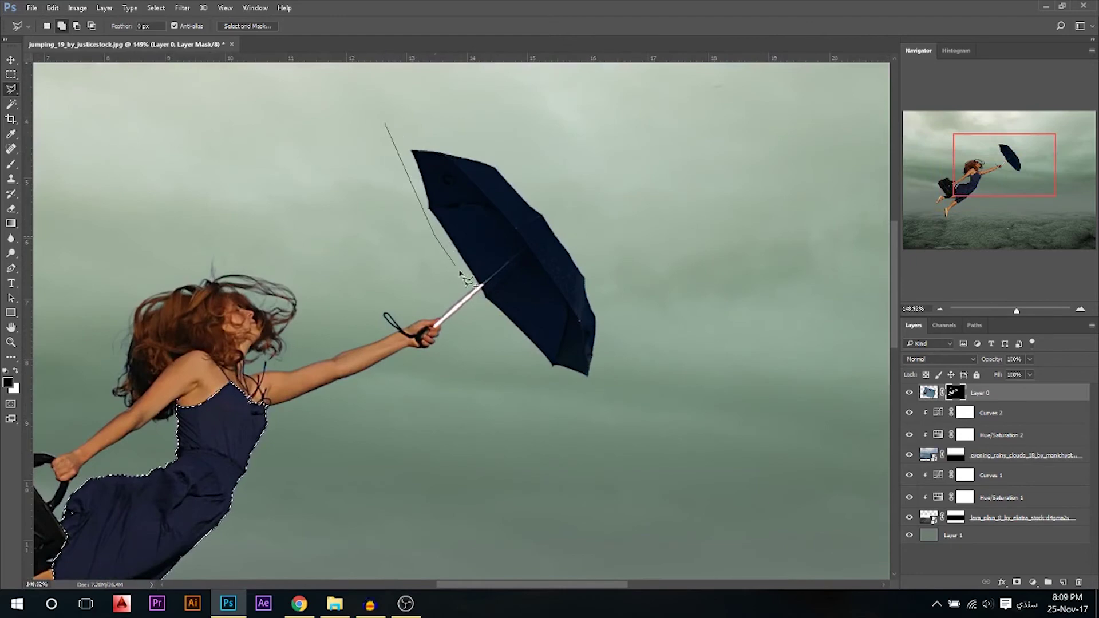
left_click(479, 285)
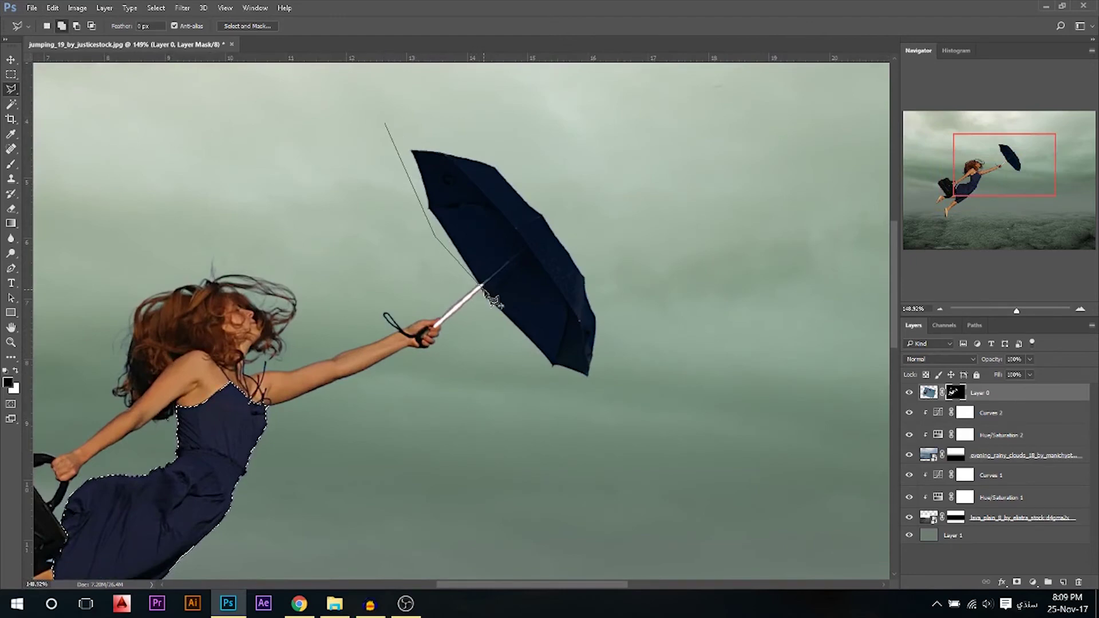
left_click(539, 405)
left_click(647, 413)
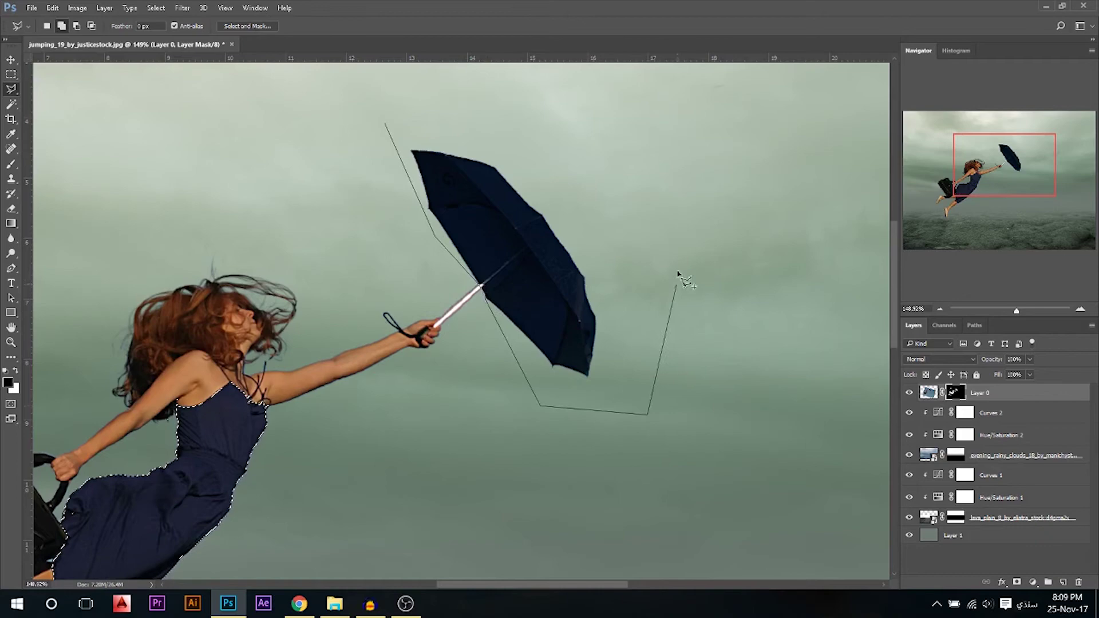
left_click(676, 284)
left_click(575, 129)
double_click(358, 102)
scroll(723, 183, "down", 3)
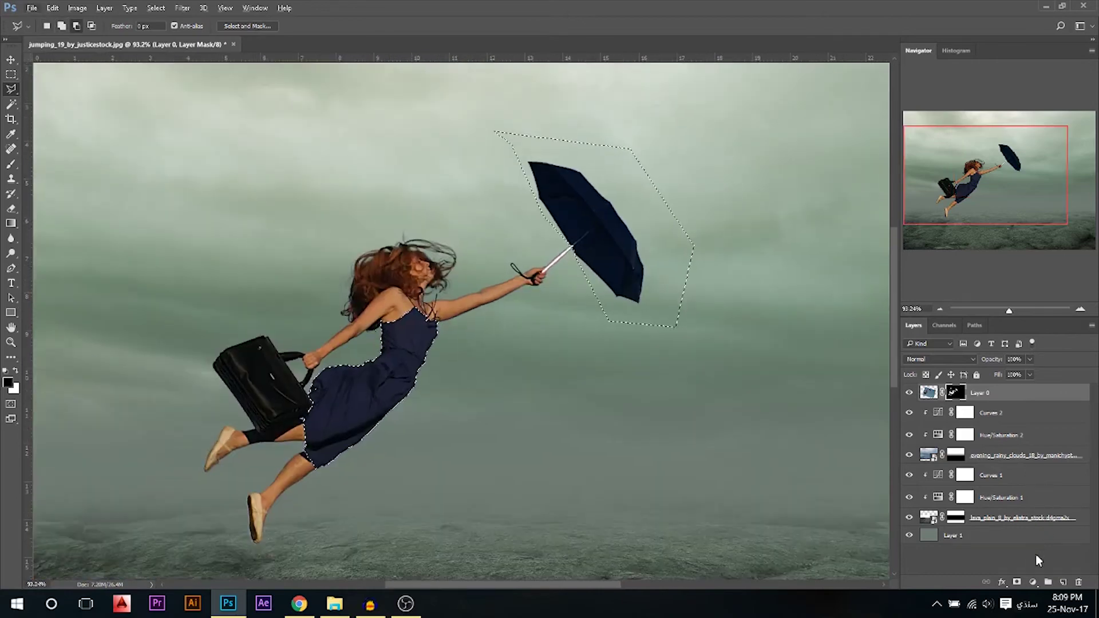
Add a Hue/Saturation adjustment masked to the selected dress and umbrella, and clip it to the woman's layer.
left_click(1032, 581)
left_click(1007, 431)
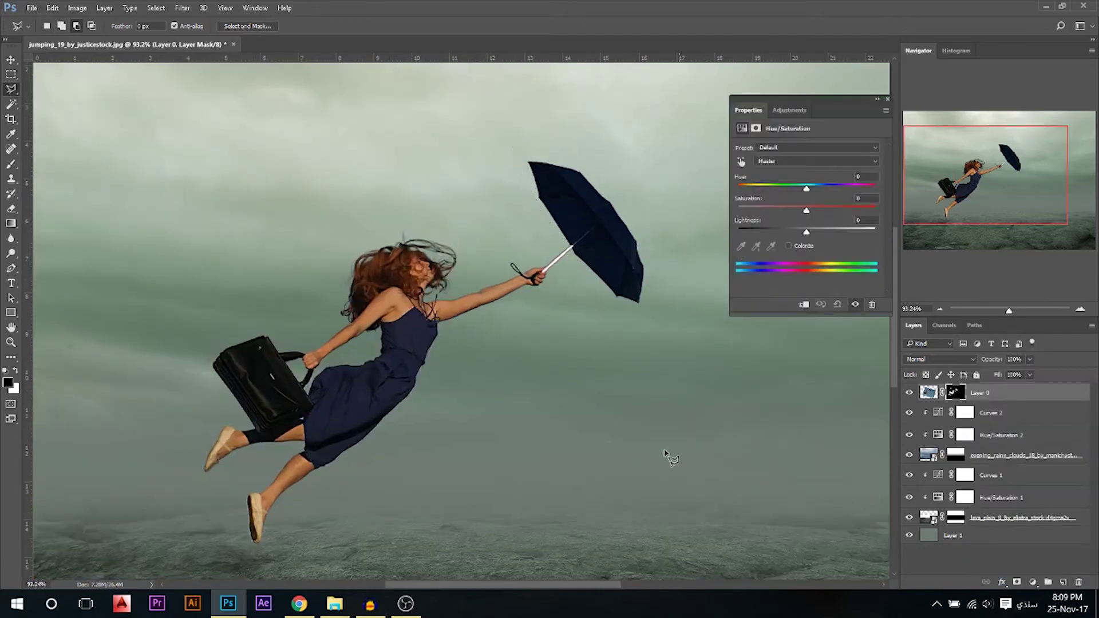
left_click(803, 306)
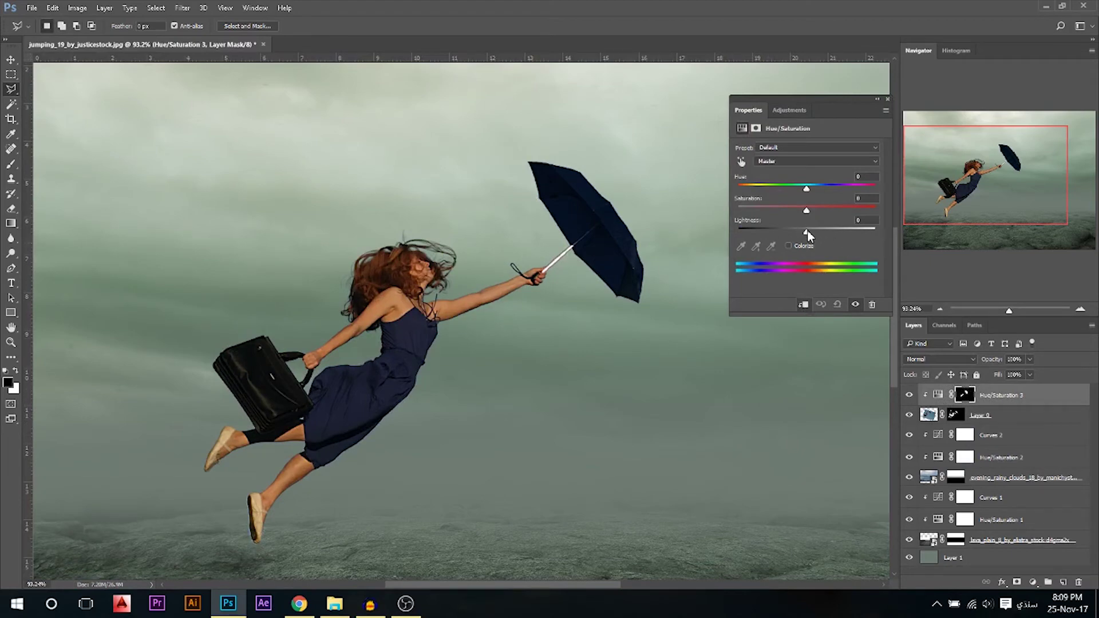
Recolor the dress and umbrella dark burgundy by shifting the hue, raising the saturation and setting lightness to -10.
left_click_drag(806, 233, 905, 231)
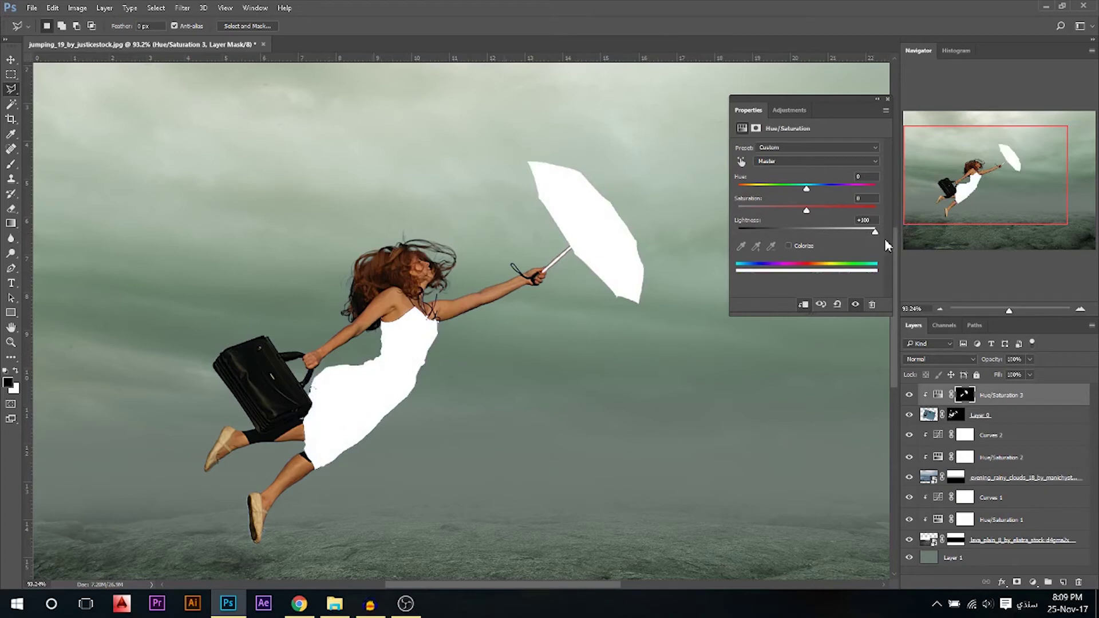
type("0")
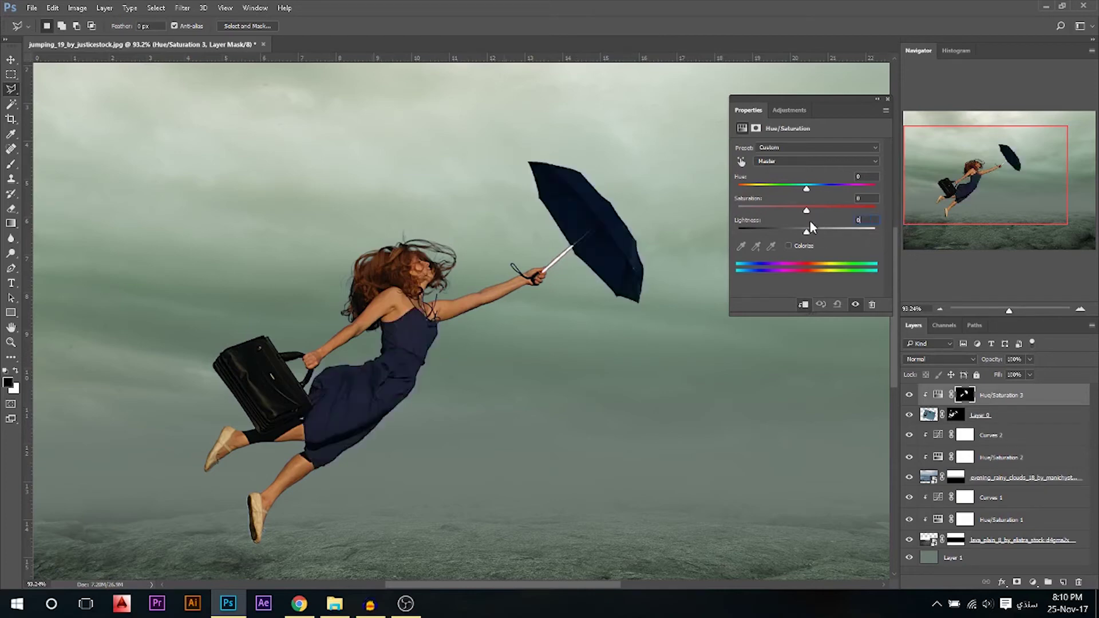
left_click_drag(807, 193, 862, 187)
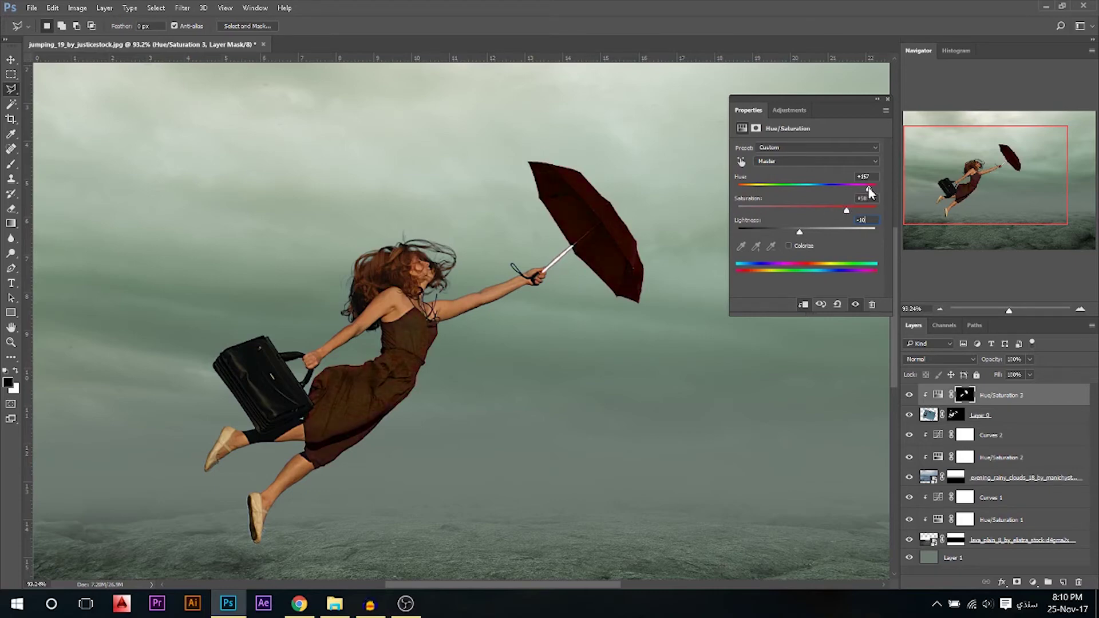
left_click_drag(869, 193, 862, 194)
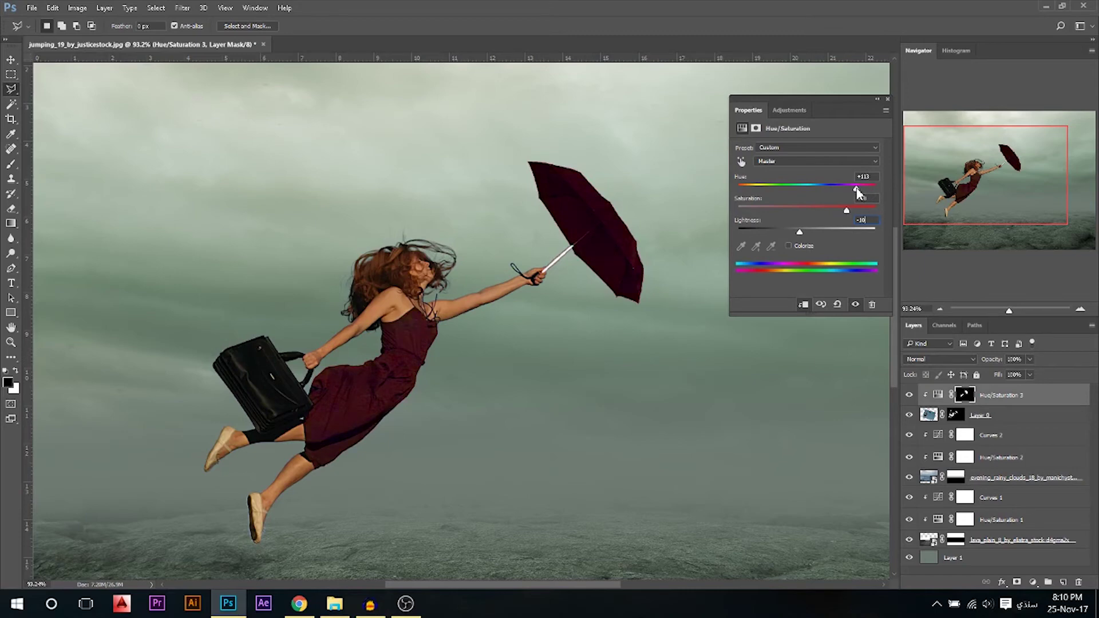
left_click_drag(857, 192, 861, 194)
left_click(887, 99)
scroll(709, 189, "down", 6)
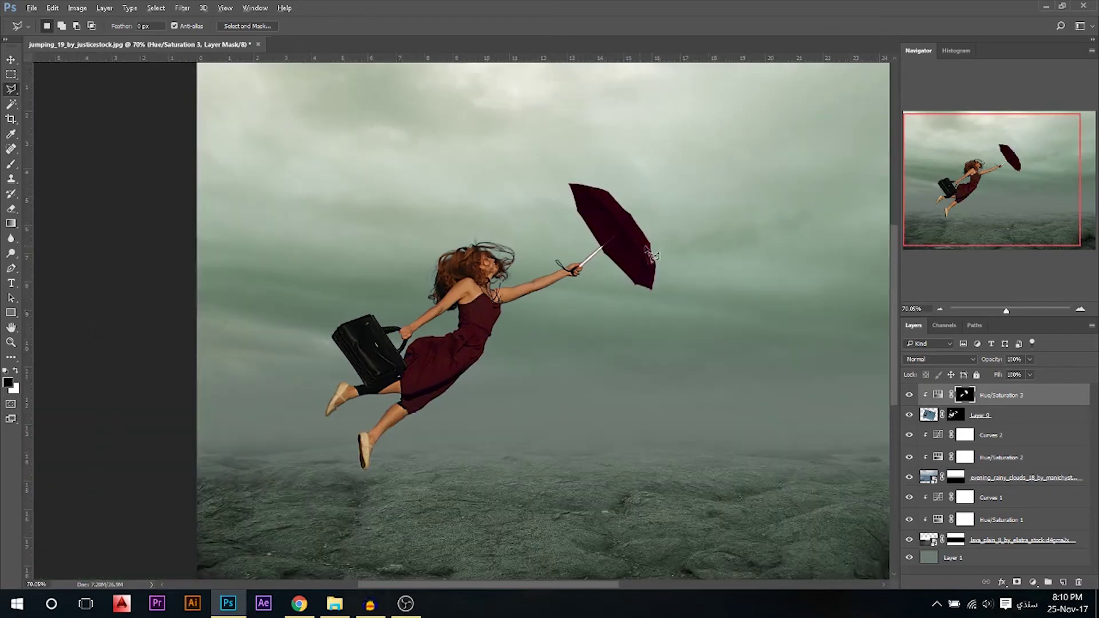
left_click(11, 60)
scroll(402, 317, "up", 2)
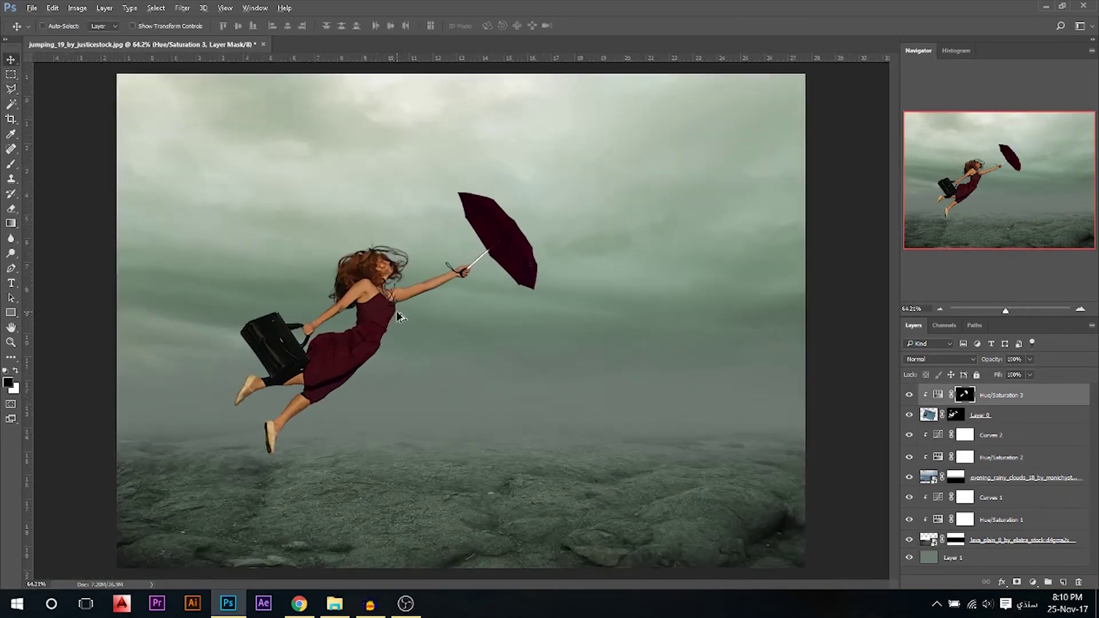
Switch to Chrome and search Google for "birds png" in a new tab.
left_click(334, 603)
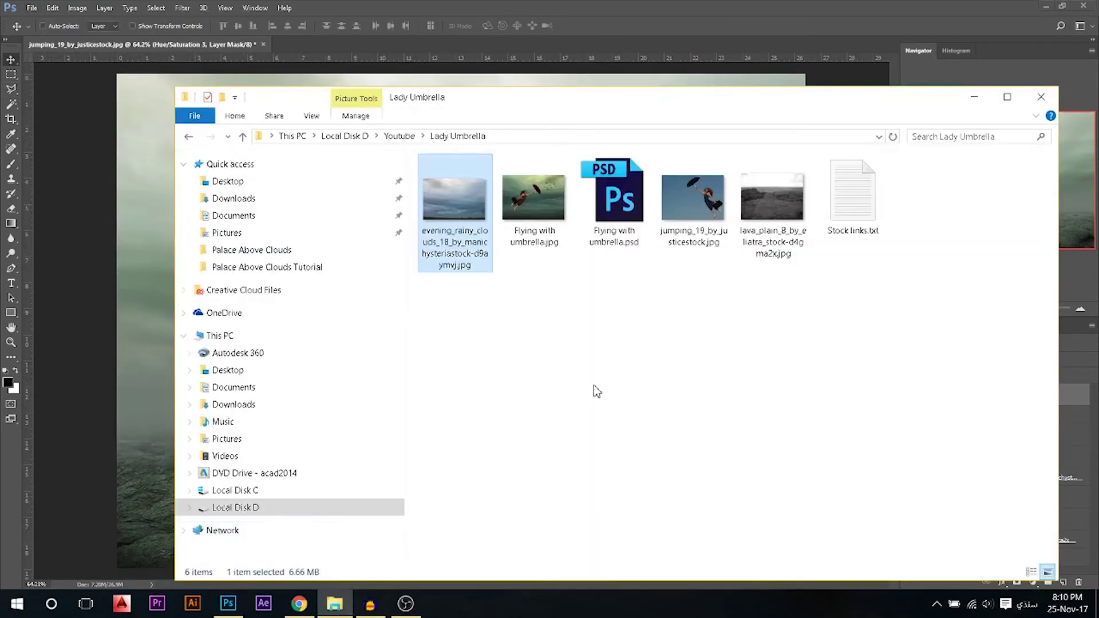
left_click(307, 601)
key("ctrl+t")
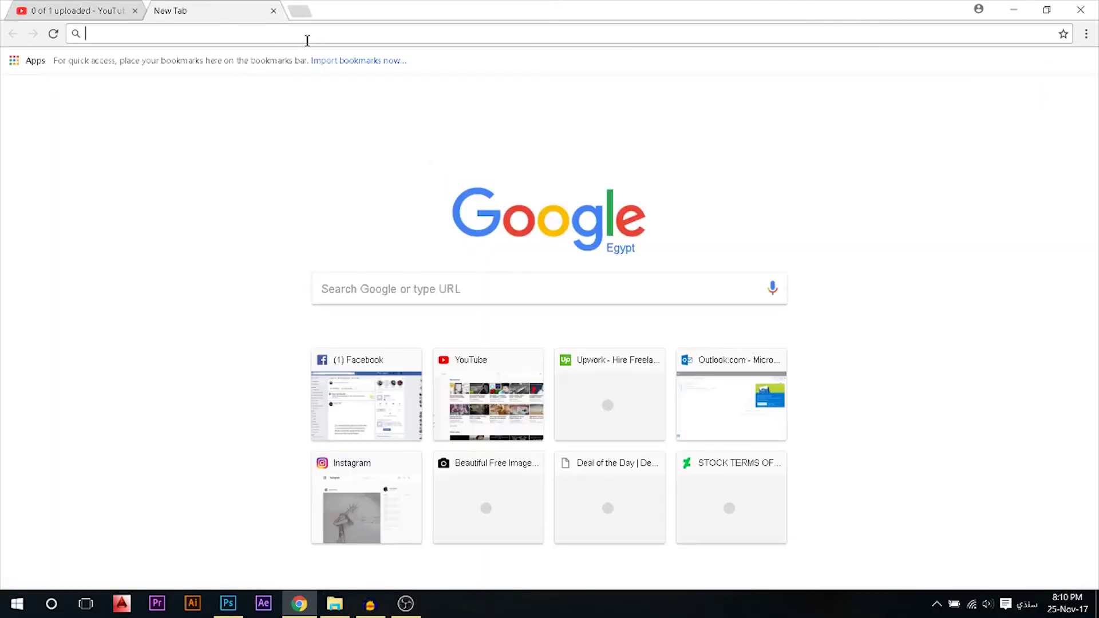
type("شھہمغ")
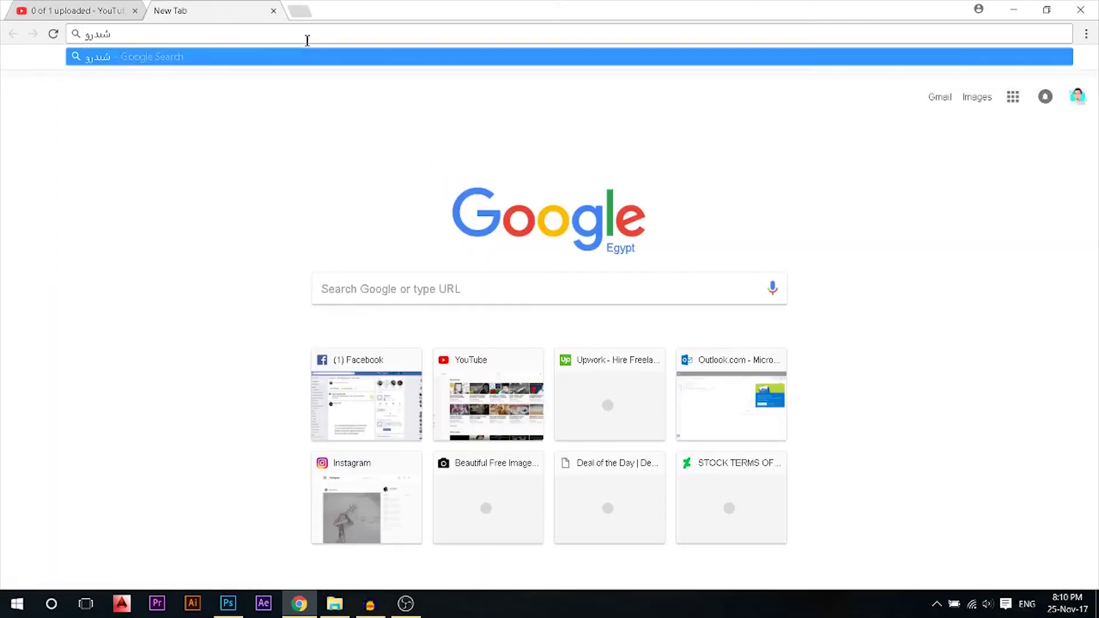
key("BackSpace")
key("BackSpace")
key("BackSpace")
key("BackSpace")
key("BackSpace")
key("alt+shift")
type("birds png")
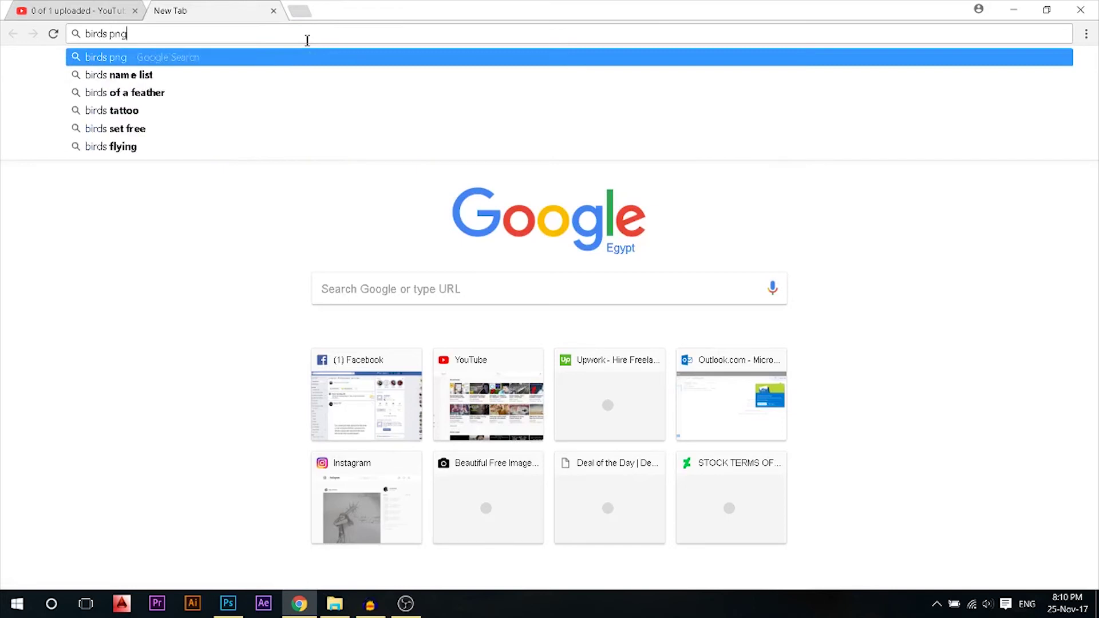
key("Return")
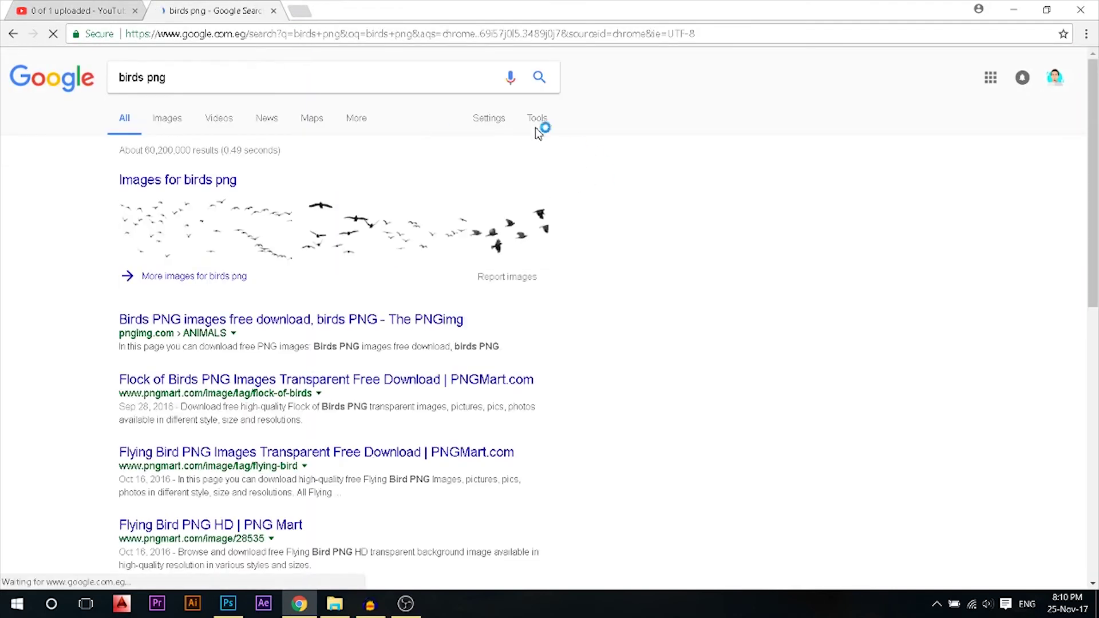
left_click(534, 120)
left_click(488, 120)
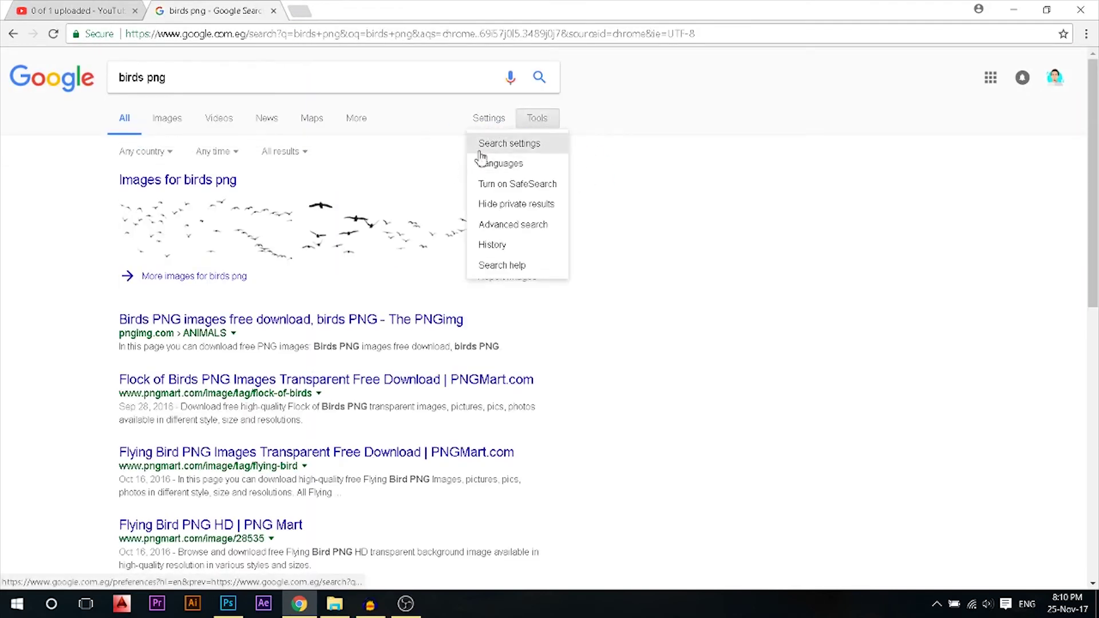
left_click(547, 118)
left_click(537, 118)
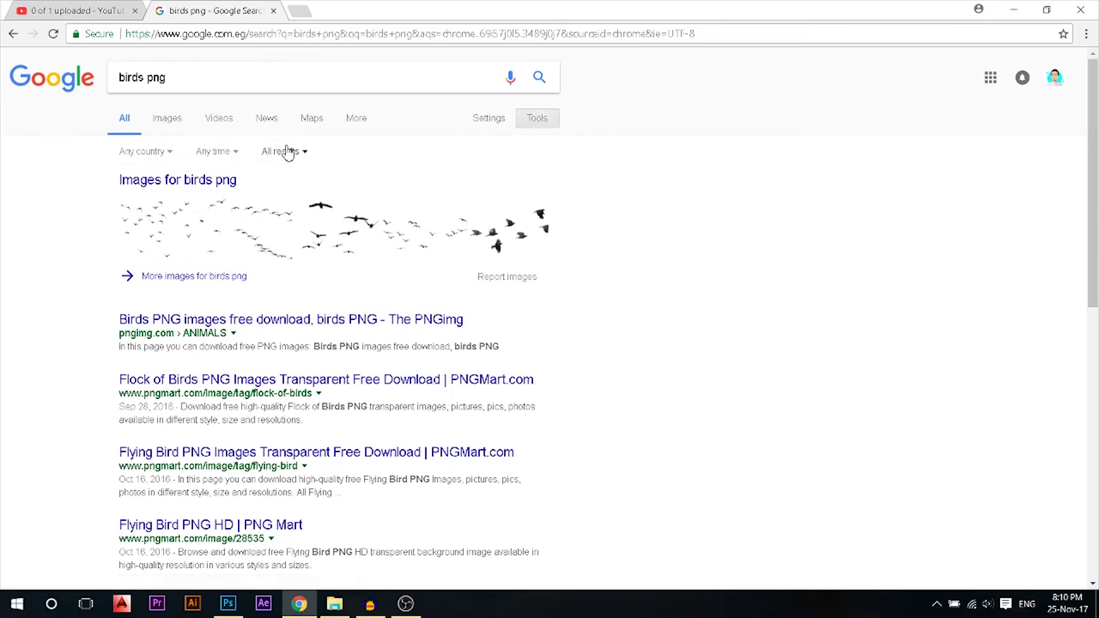
left_click(287, 151)
left_click(232, 152)
left_click(157, 153)
left_click(166, 152)
Show the image results for the birds search and filter their usage rights to Labeled for reuse with modification.
left_click(170, 121)
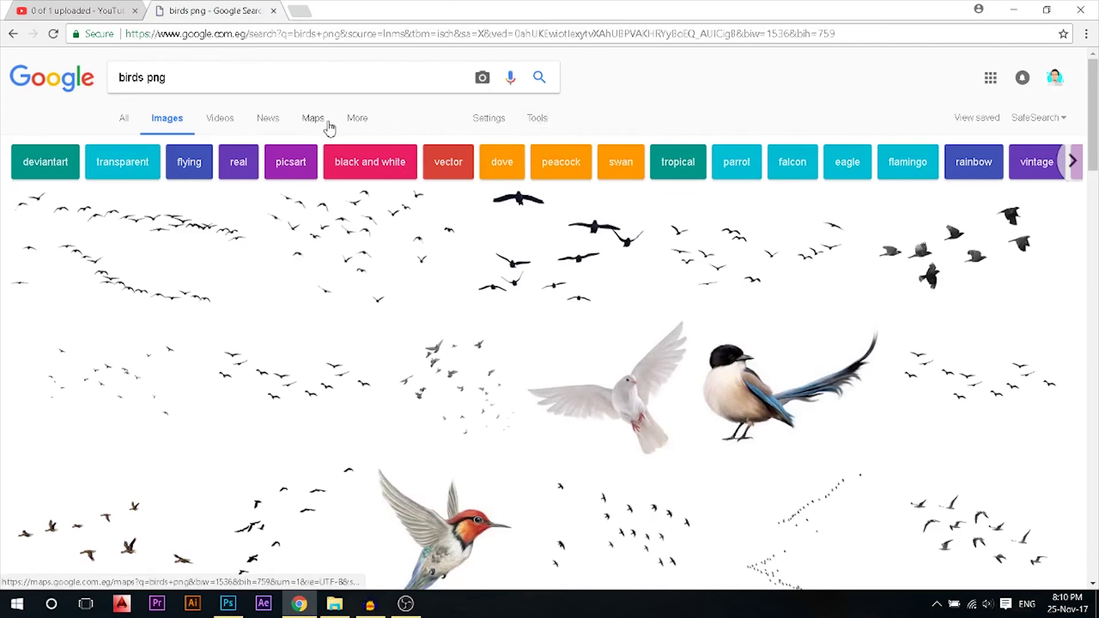
left_click(488, 116)
left_click(537, 119)
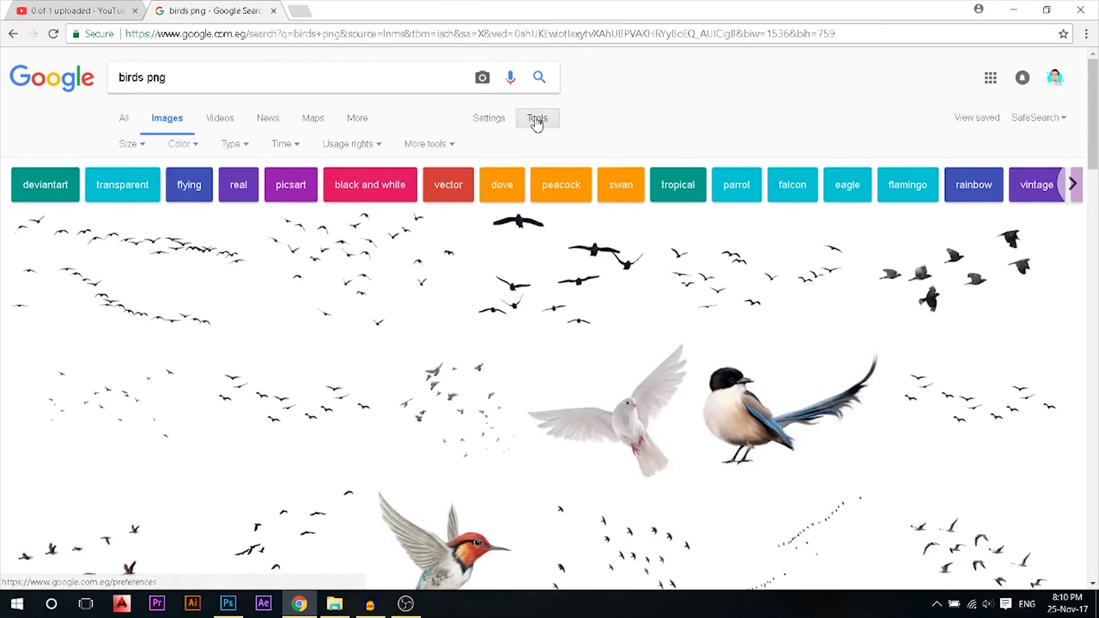
left_click(536, 121)
left_click(537, 122)
left_click(366, 144)
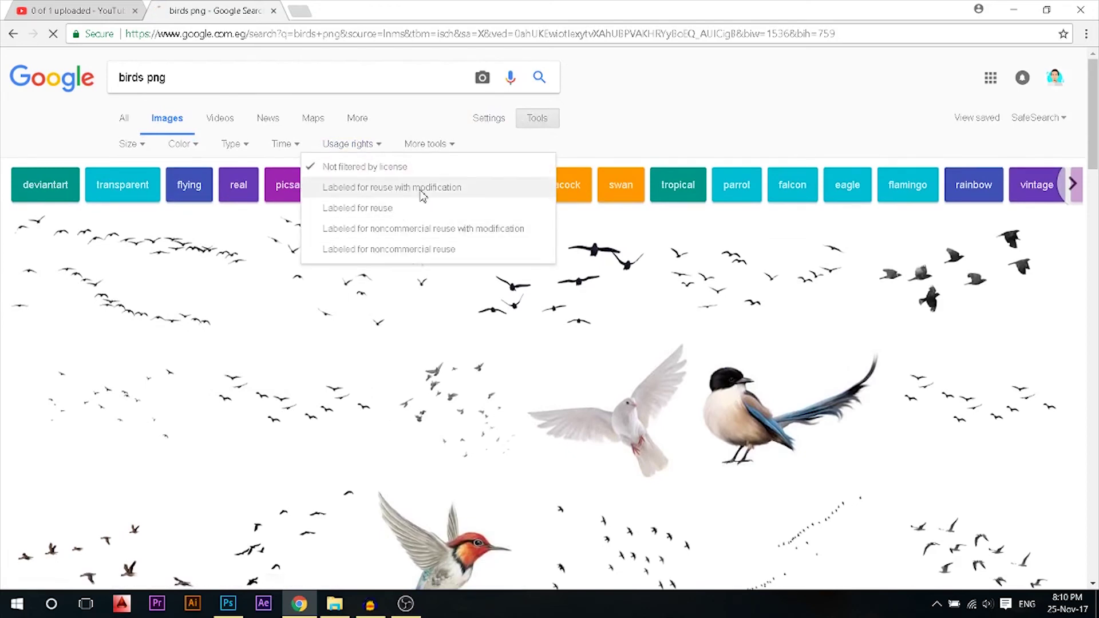
left_click(418, 192)
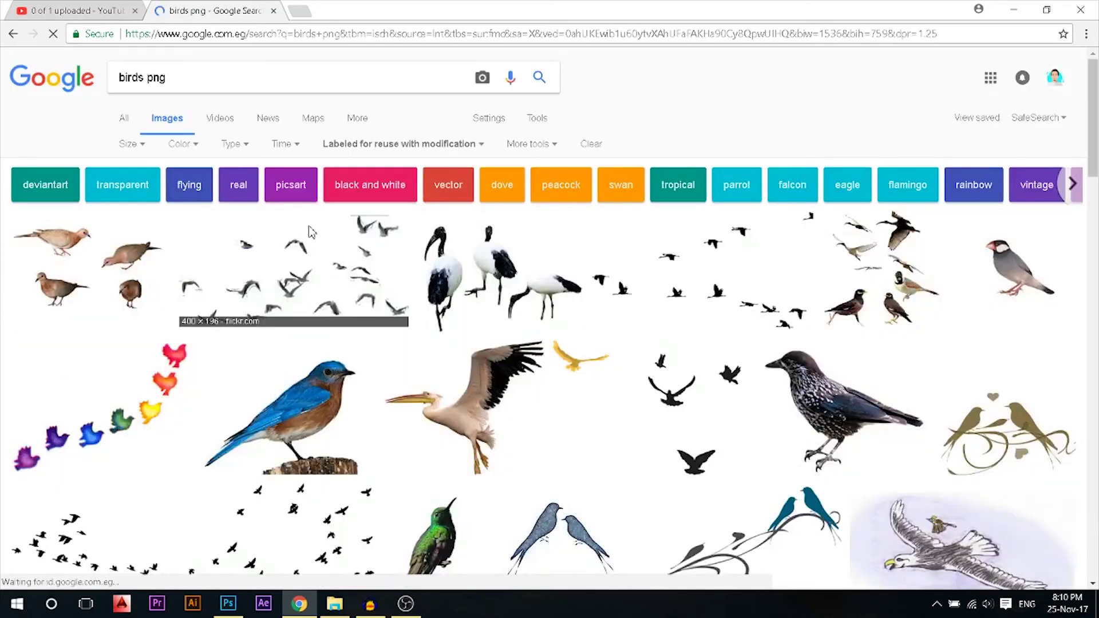
Open the Pixabay image of black flying crane silhouettes and save it to the computer.
scroll(309, 232, "down", 2)
scroll(756, 266, "up", 1)
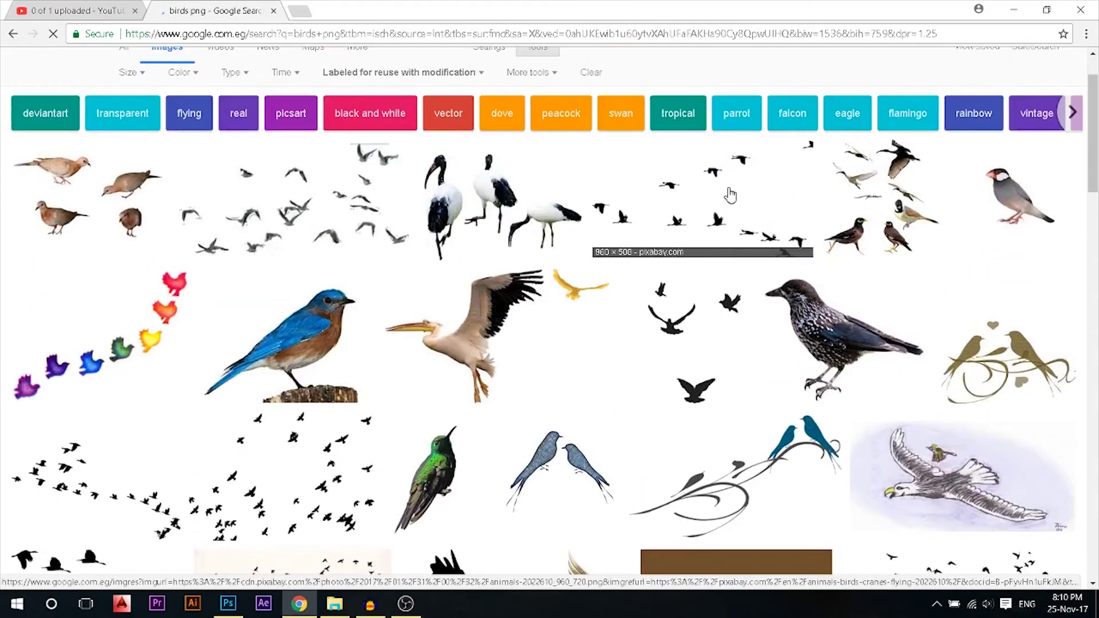
left_click(729, 191)
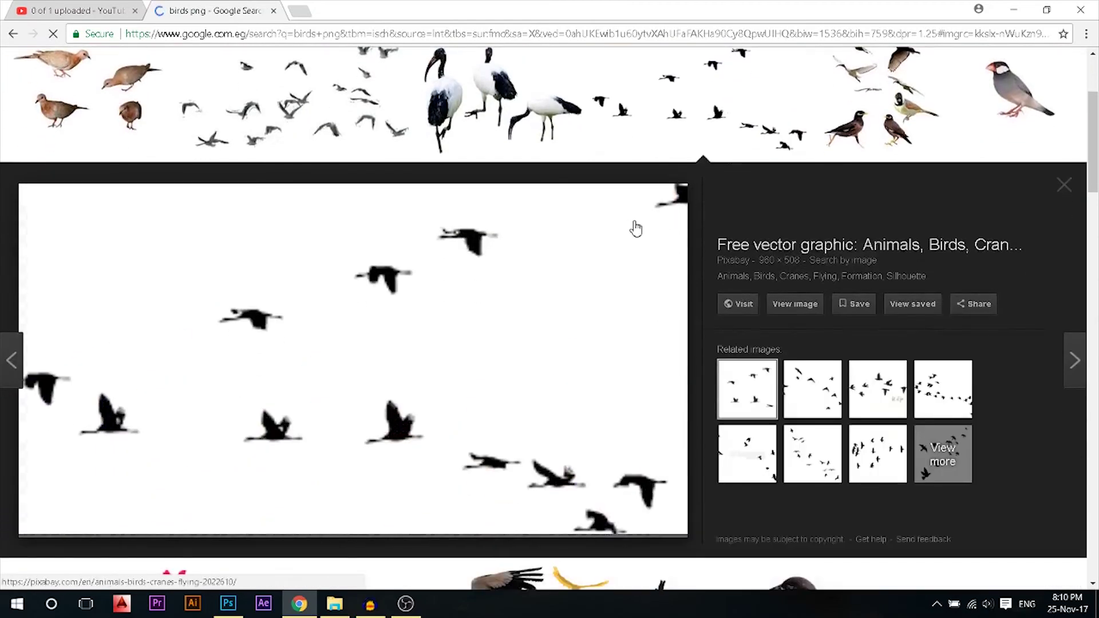
right_click(242, 275)
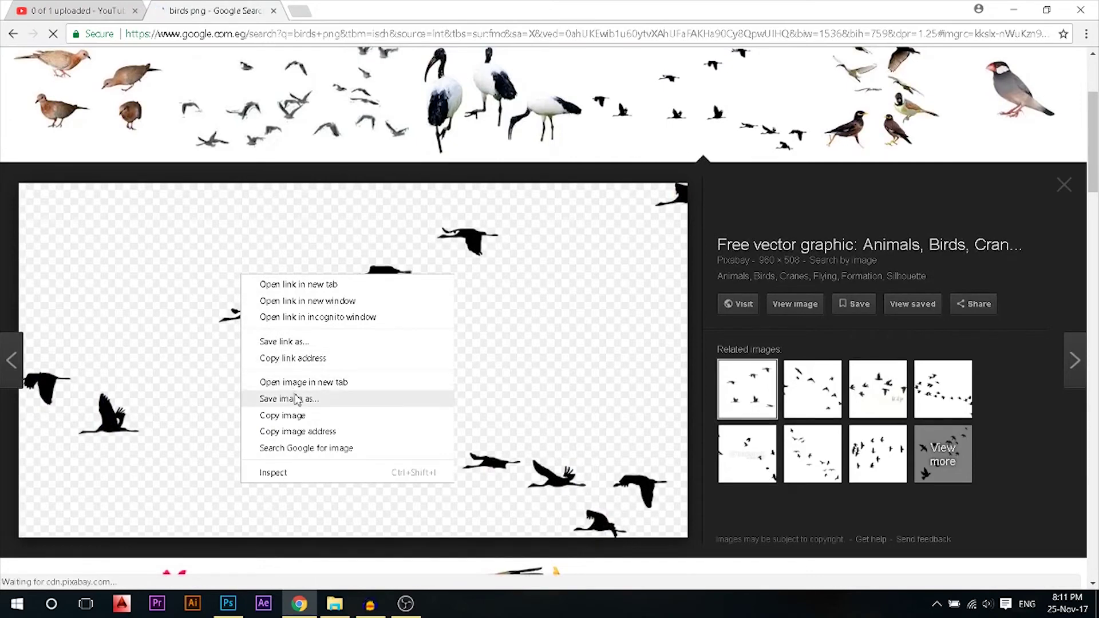
left_click(292, 398)
key("Return")
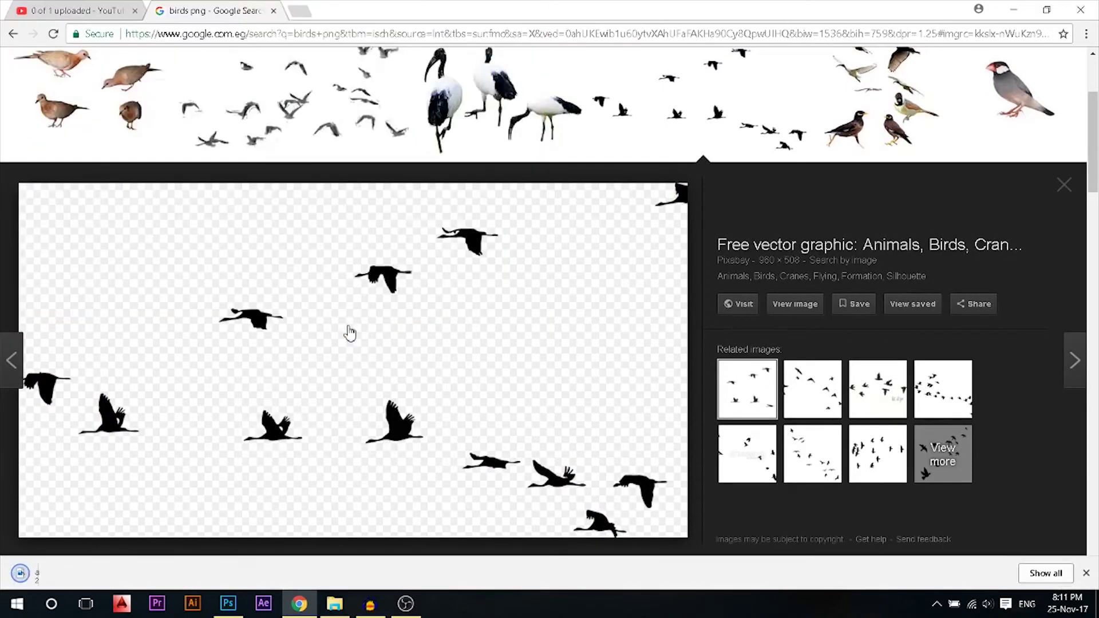
Place the downloaded crane image in the Photoshop composite and shrink the flock into the sky above and beyond the umbrella.
left_click_drag(78, 573, 626, 289)
key("Return")
key("ctrl+t")
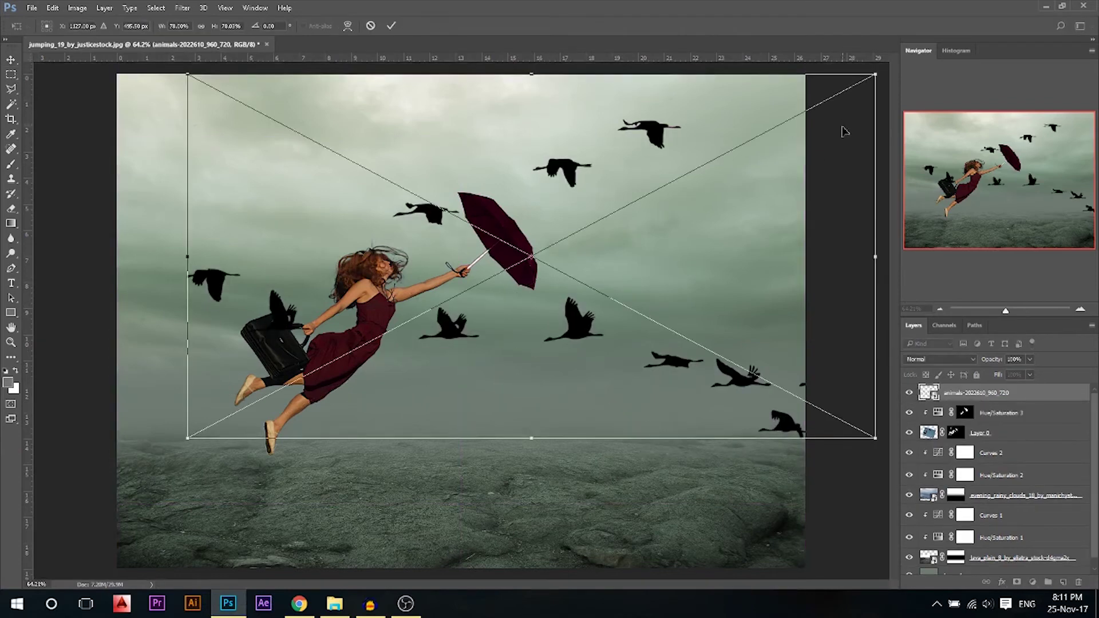
left_click_drag(875, 75, 671, 180)
left_click_drag(617, 274, 718, 189)
key("Return")
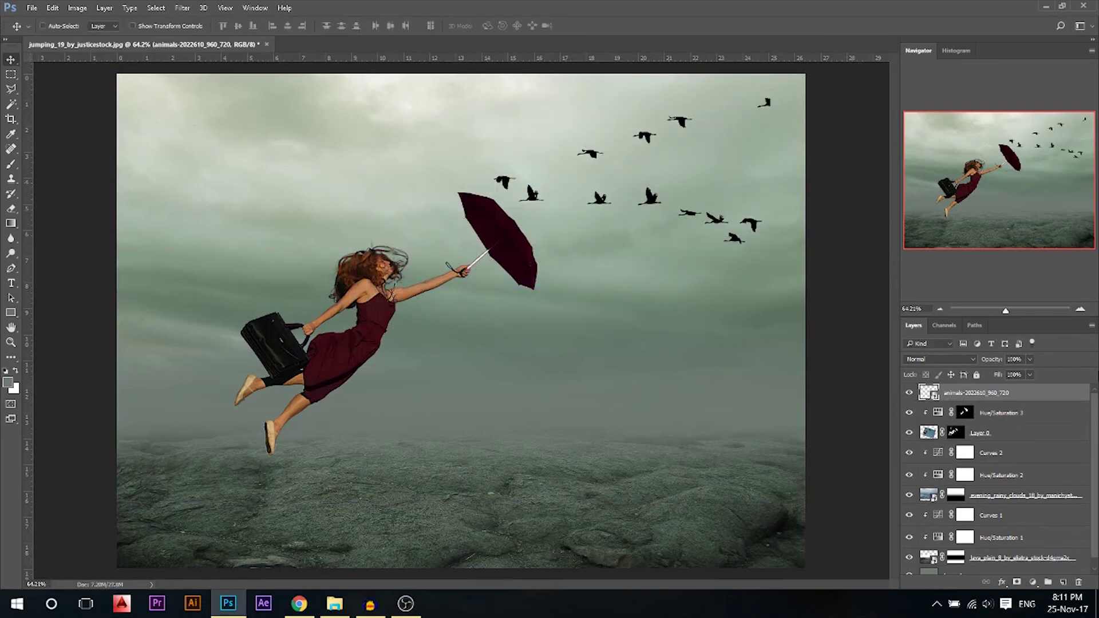
Rasterize the birds layer and erase the cut-off bird at the flock's upper right.
right_click(991, 397)
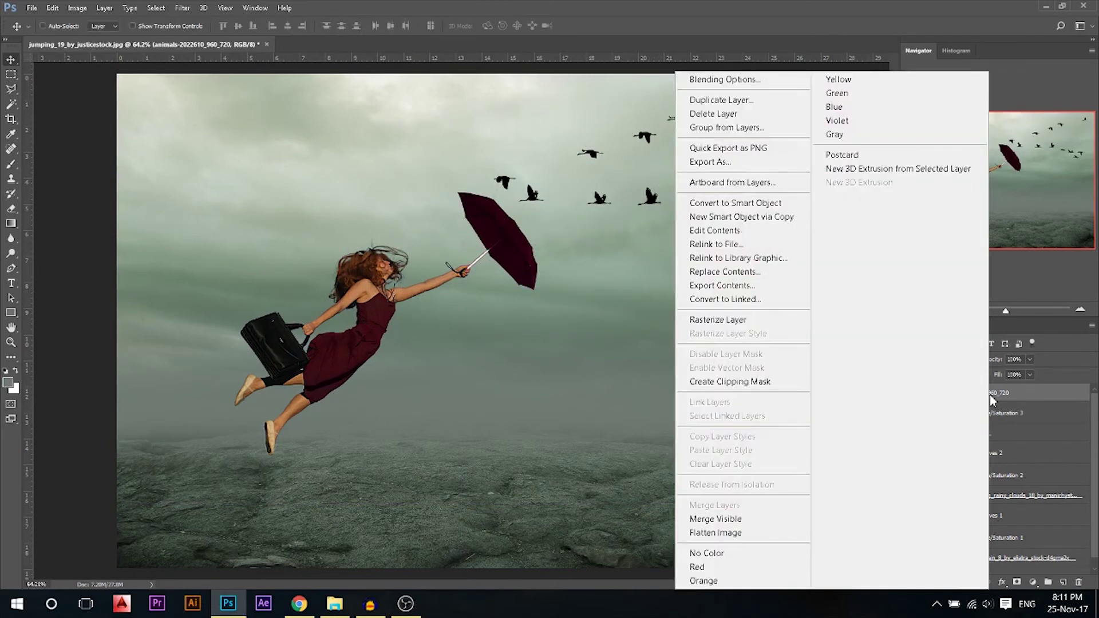
left_click(715, 318)
key("e")
mouse_move(759, 118)
left_mouse_down()
mouse_move(735, 120)
mouse_move(728, 135)
left_mouse_up()
right_click(736, 119)
left_click(774, 222)
left_click(761, 102)
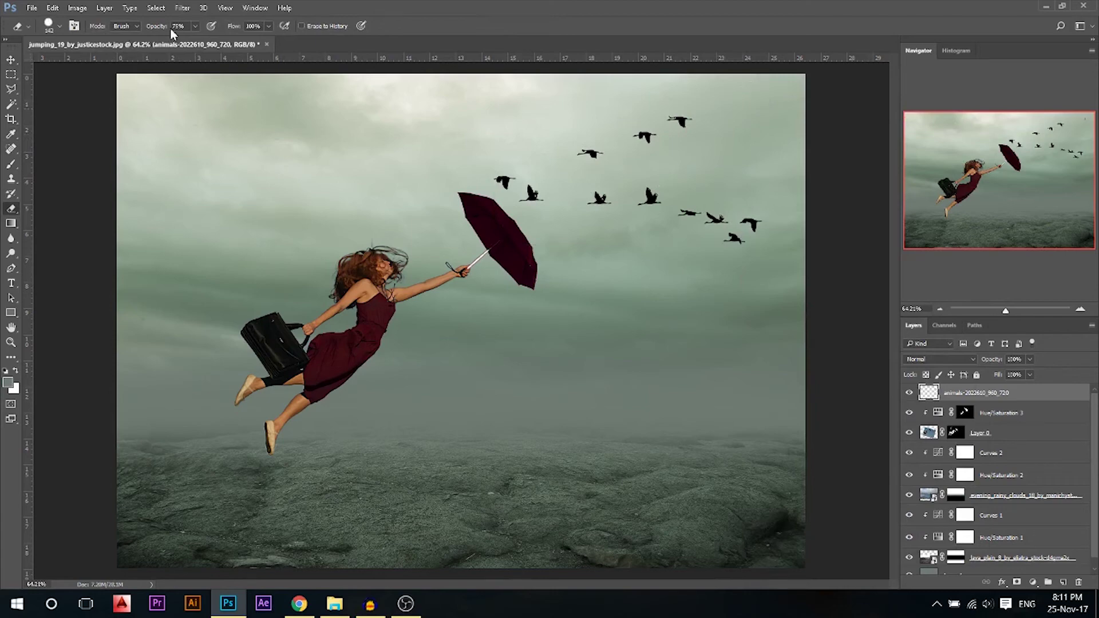
Shift the flock away from the umbrella and erase the two birds nearest it with the Eraser at 100% opacity.
left_click_drag(158, 27, 189, 26)
left_click_drag(633, 198, 671, 189)
left_click_drag(569, 183, 522, 171)
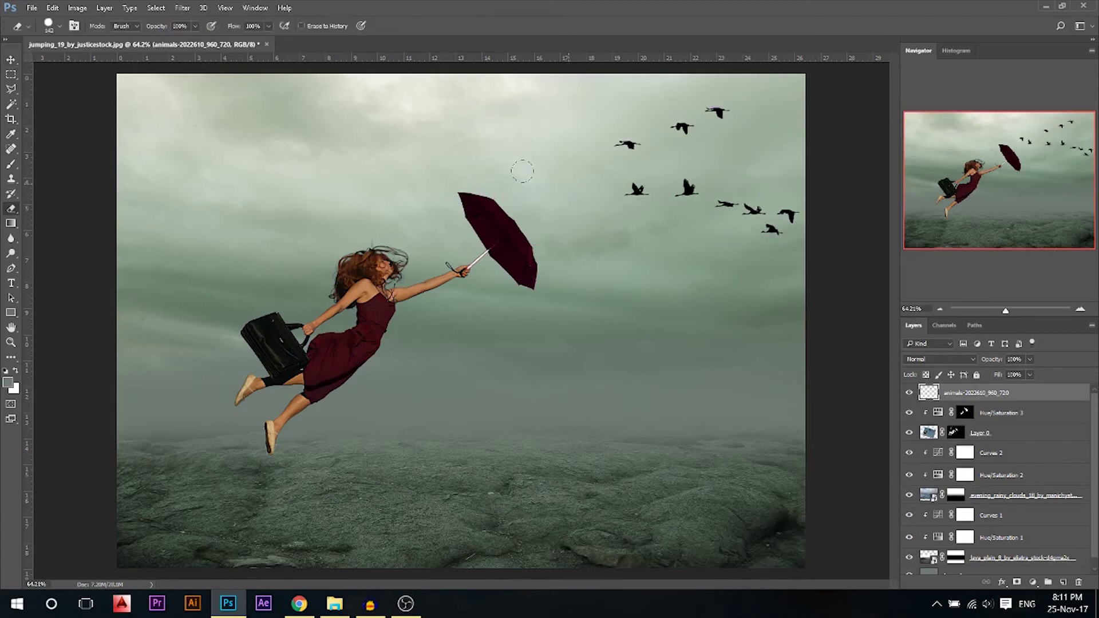
Move the flock closer to the umbrella and rotate it about 15 degrees counterclockwise.
key("v")
left_click_drag(705, 183, 636, 217)
key("ctrl+t")
left_click_drag(811, 205, 806, 165)
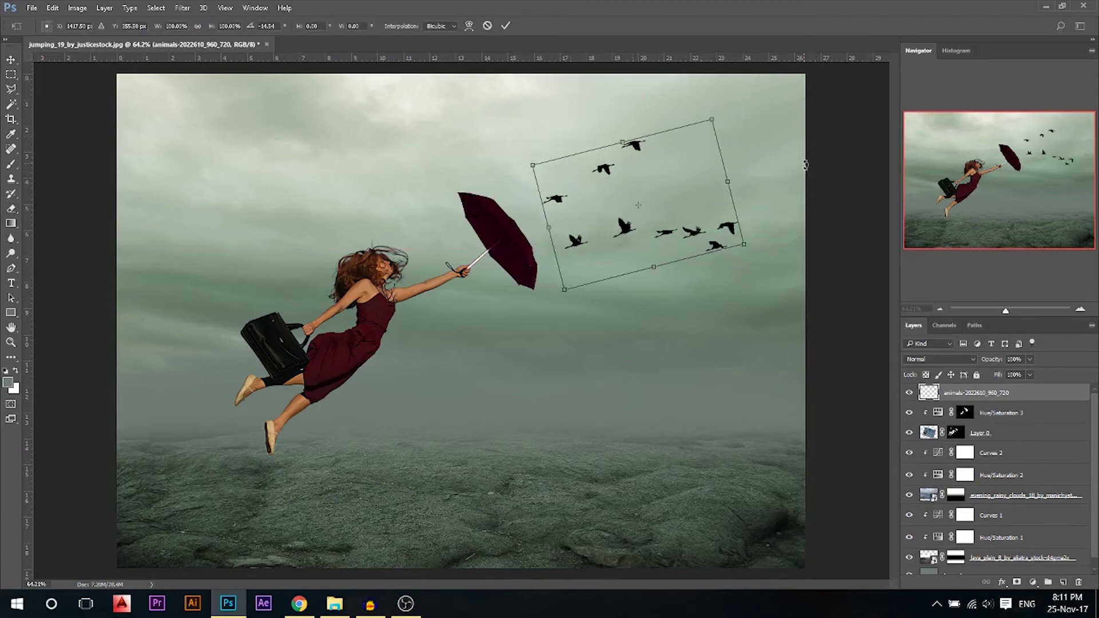
left_click_drag(679, 195, 689, 175)
key("Return")
scroll(687, 175, "down", 3)
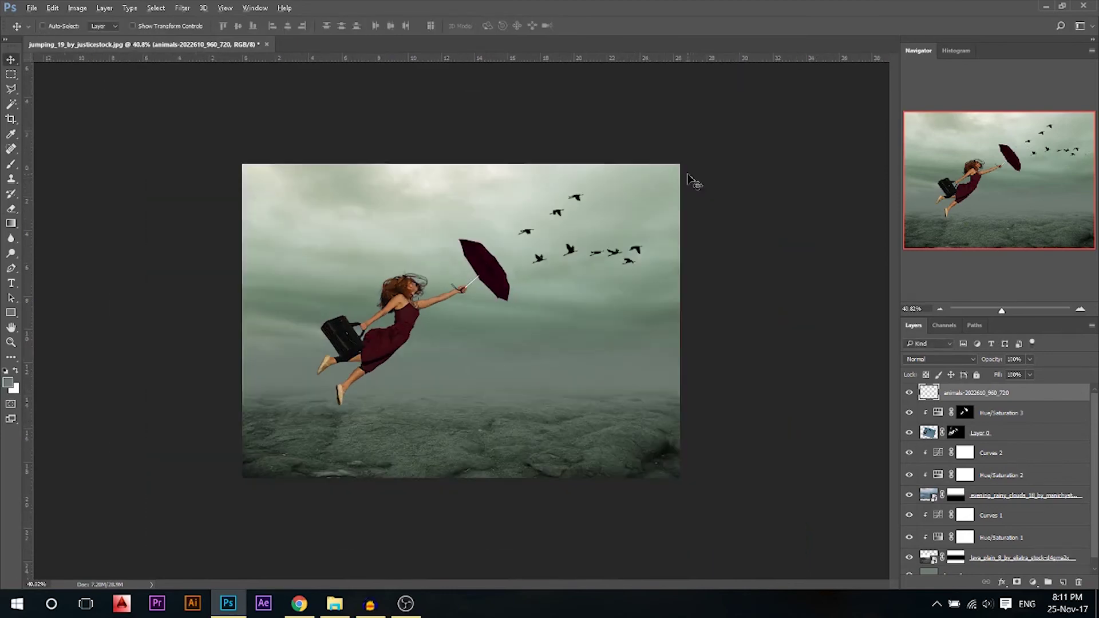
Lower the birds layer's opacity to 63%.
left_click_drag(994, 360, 987, 366)
key("Return")
scroll(450, 333, "down", 1)
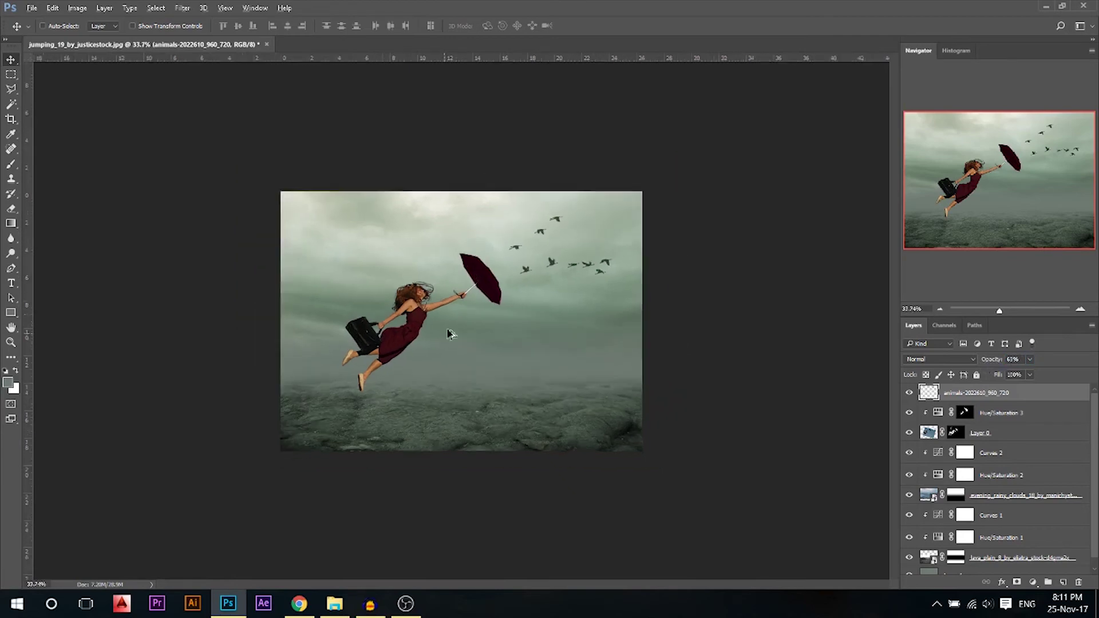
scroll(446, 350, "up", 1)
scroll(1001, 455, "down", 1)
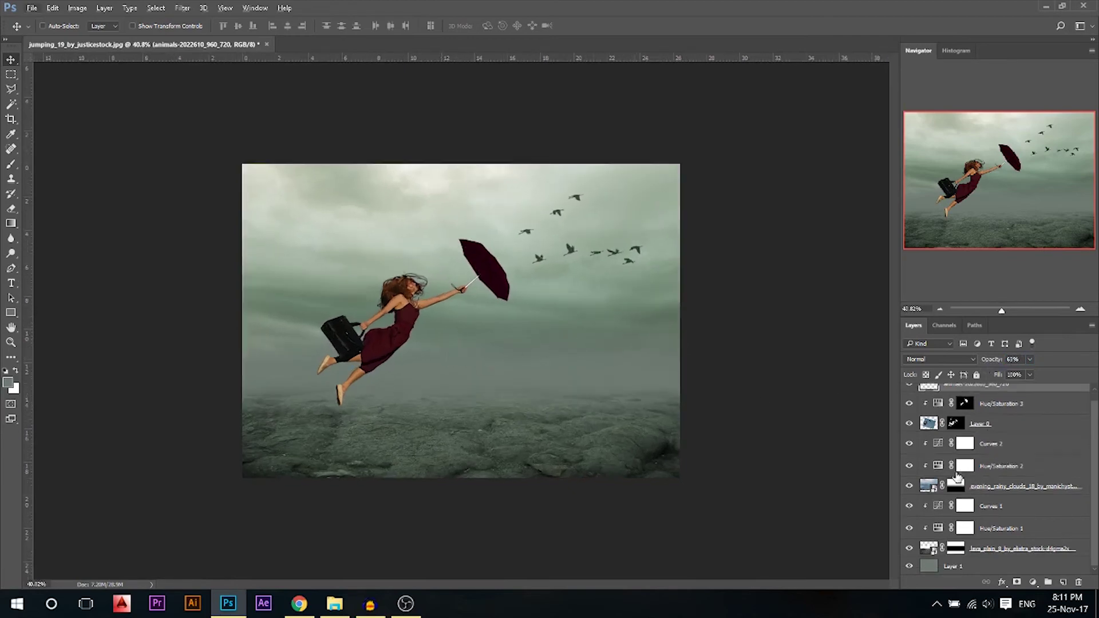
Add a Curves adjustment above Curves 2, pulling the shadows down, lifting the black point slightly and brightening the highlights by moving the white point inward.
left_click(1008, 444)
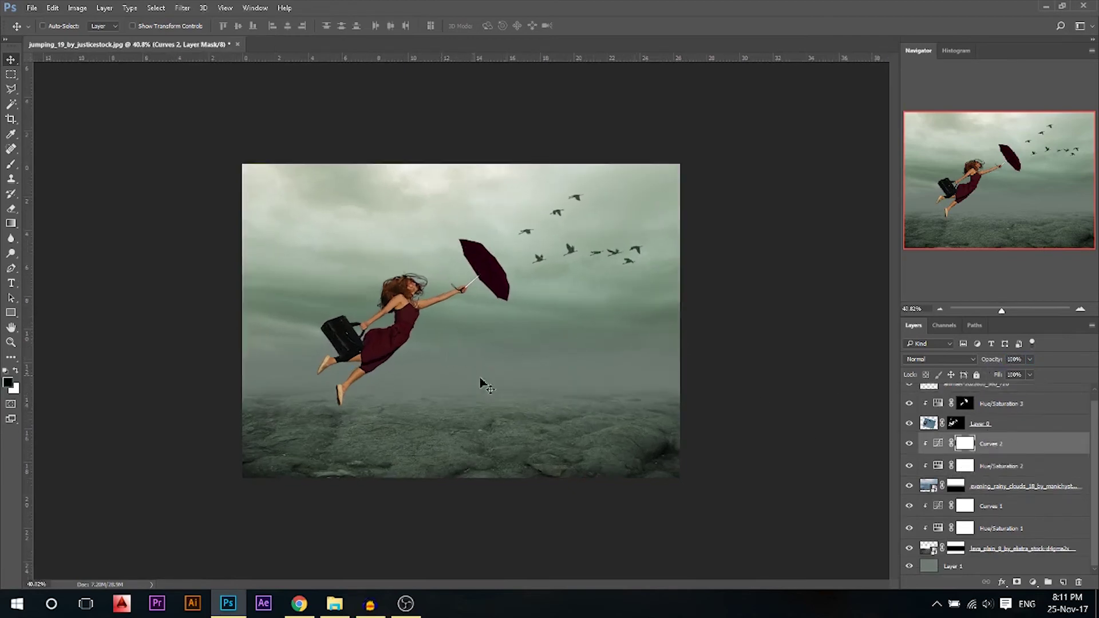
left_click(1032, 582)
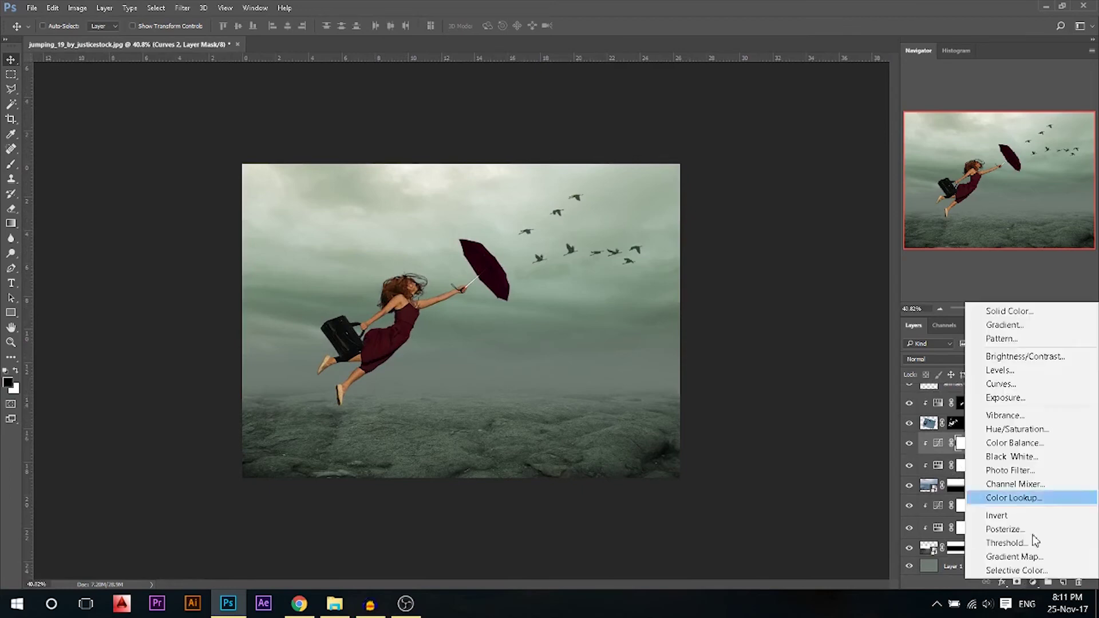
left_click(1007, 384)
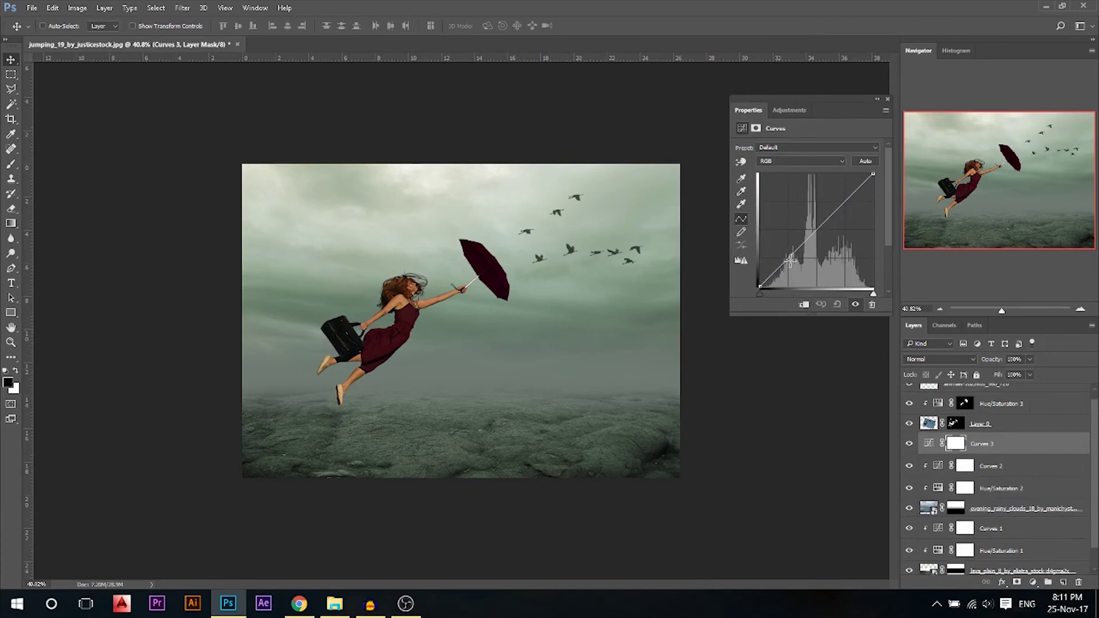
left_click_drag(790, 260, 791, 264)
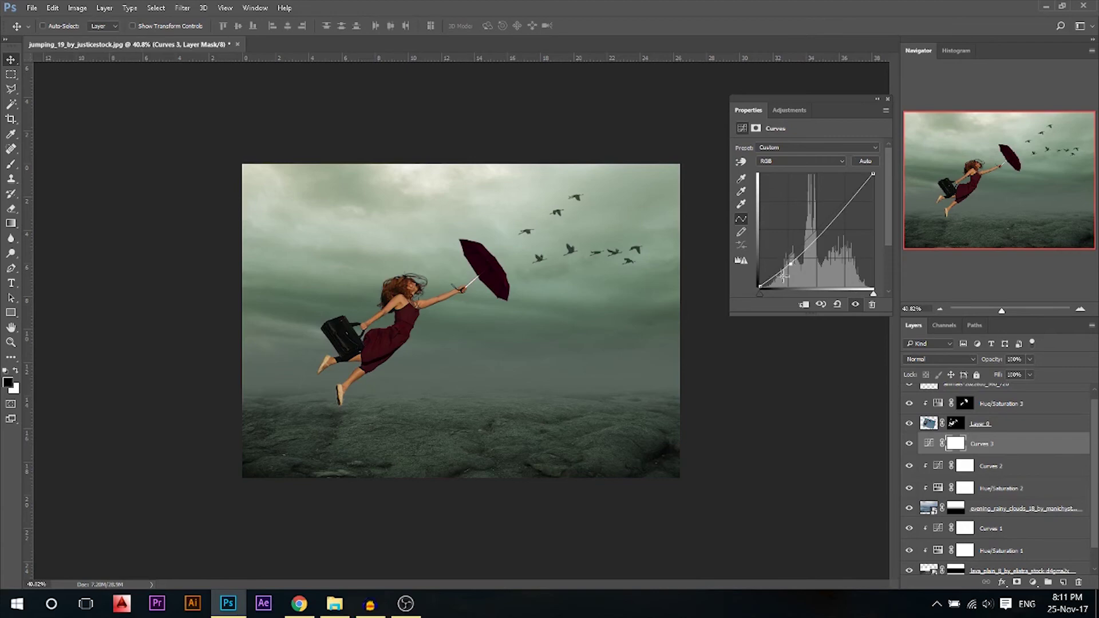
left_click_drag(760, 286, 757, 283)
left_click_drag(873, 172, 867, 172)
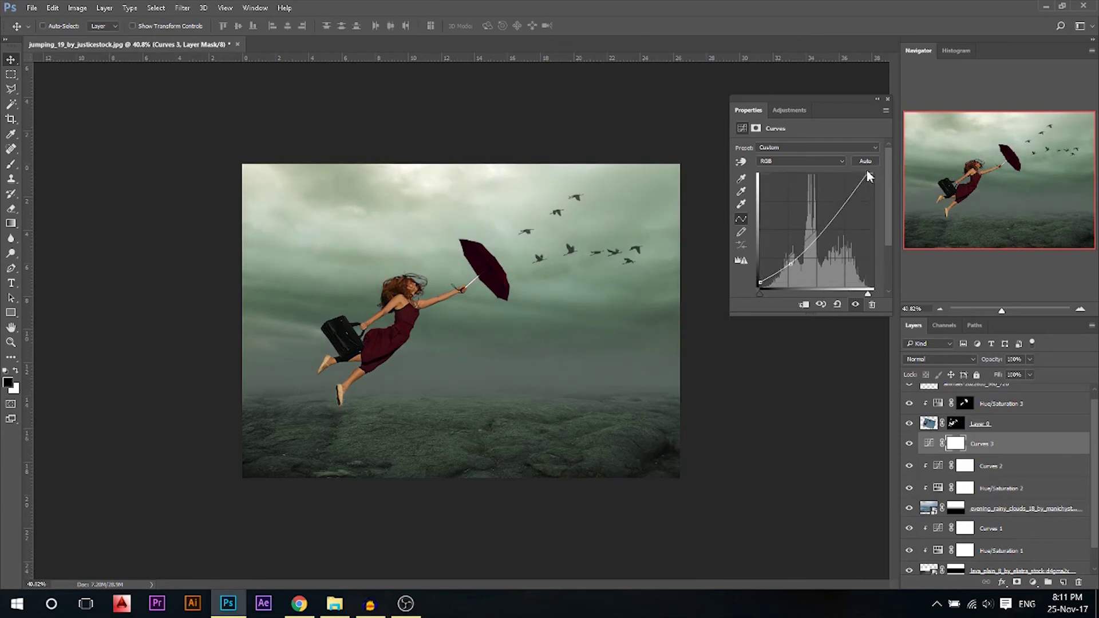
left_click(887, 98)
Add a Curves adjustment above the birds layer, anchoring the shadows, raising the black point slightly and moving the white point inward.
scroll(1015, 466, "up", 1)
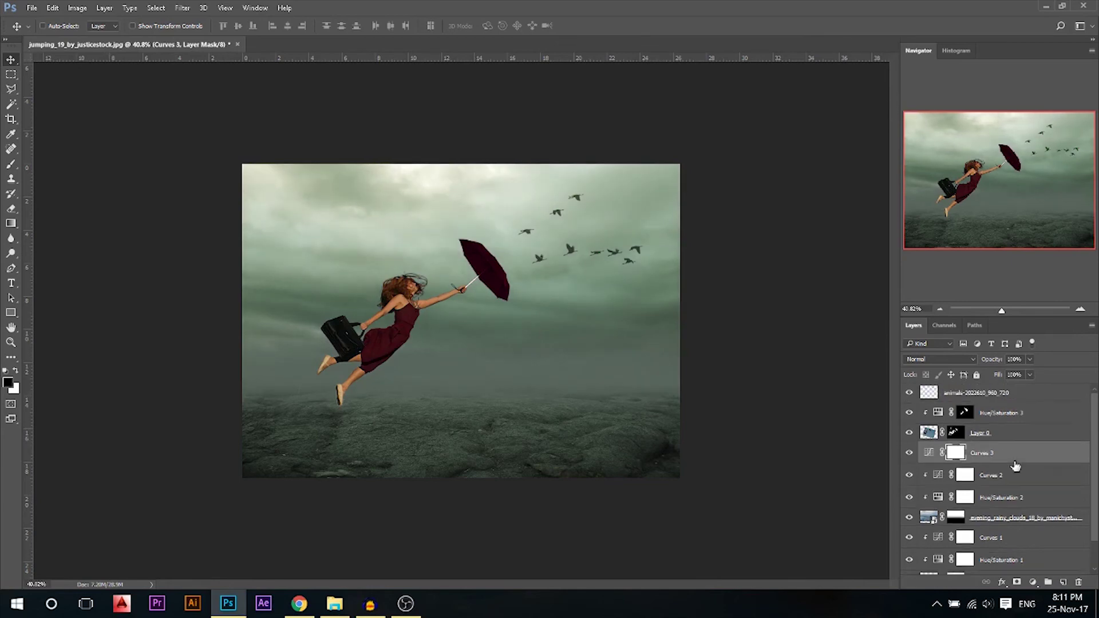
left_click(1017, 396)
key("6")
key("3")
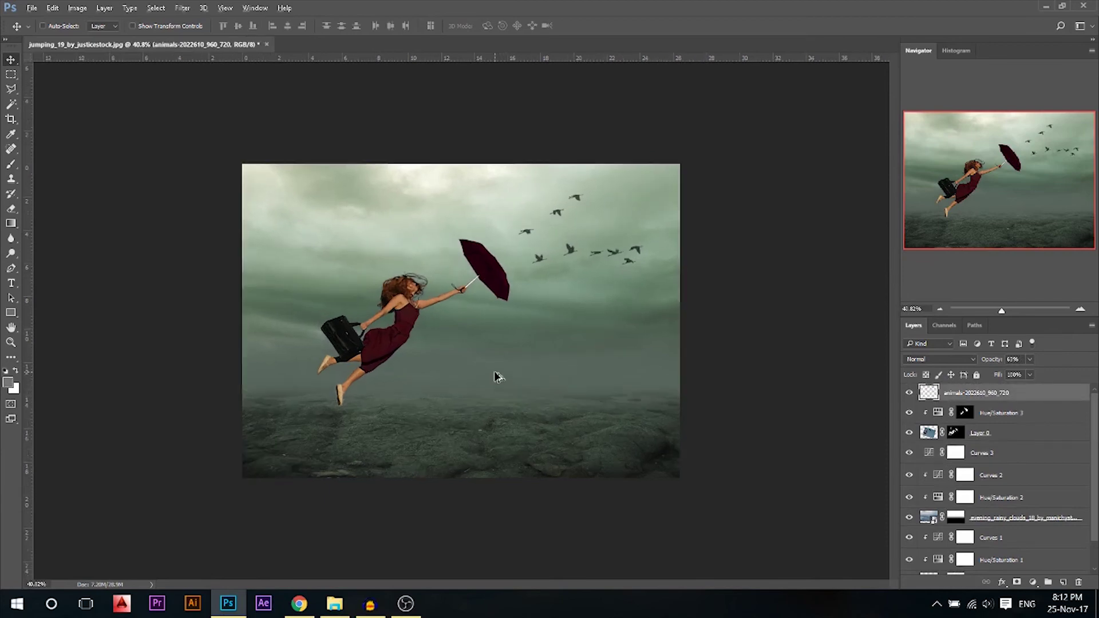
left_click(1033, 582)
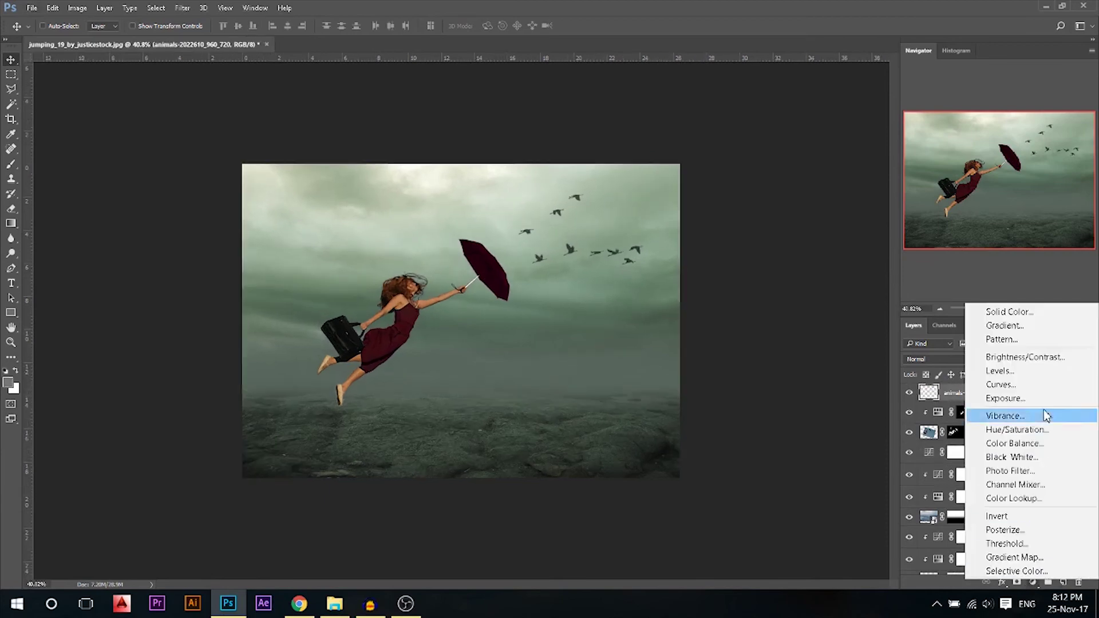
left_click(1011, 393)
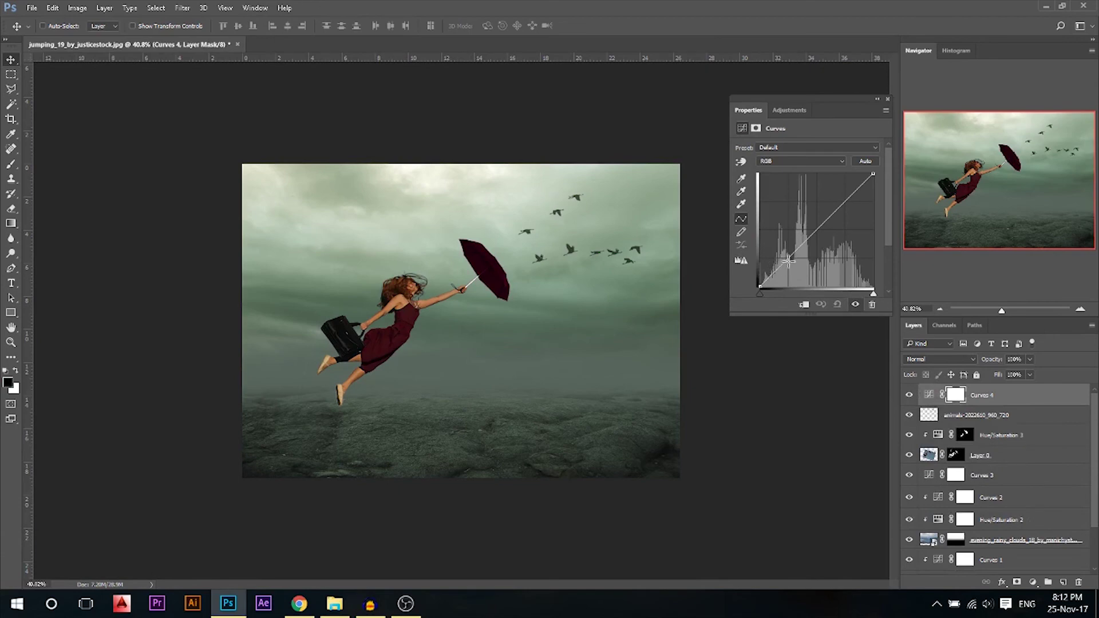
left_click_drag(788, 260, 790, 261)
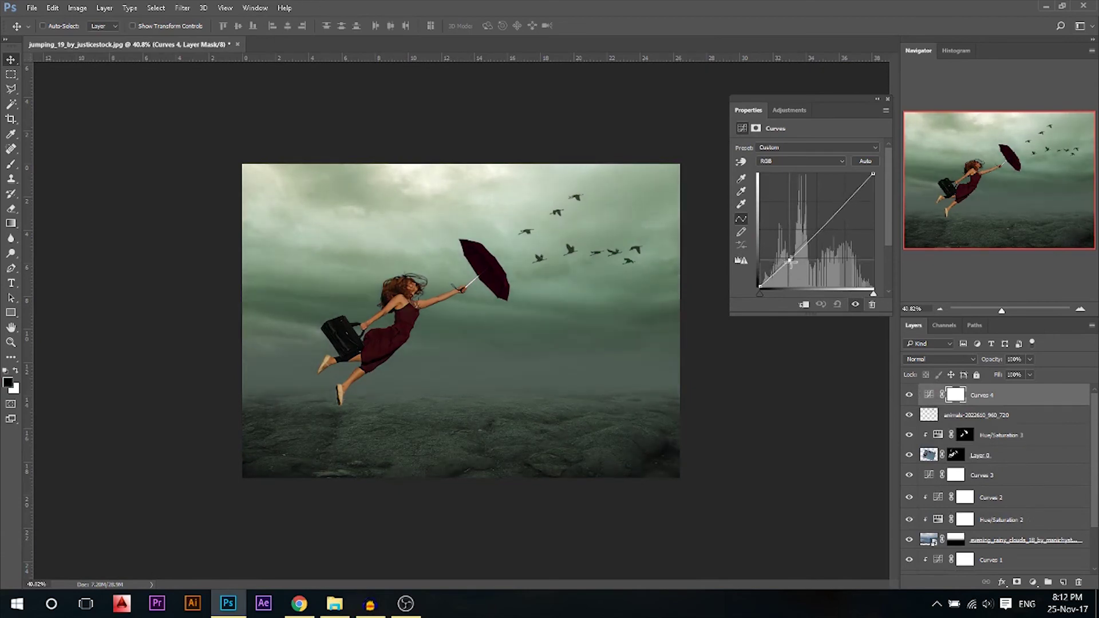
left_click_drag(760, 288, 757, 284)
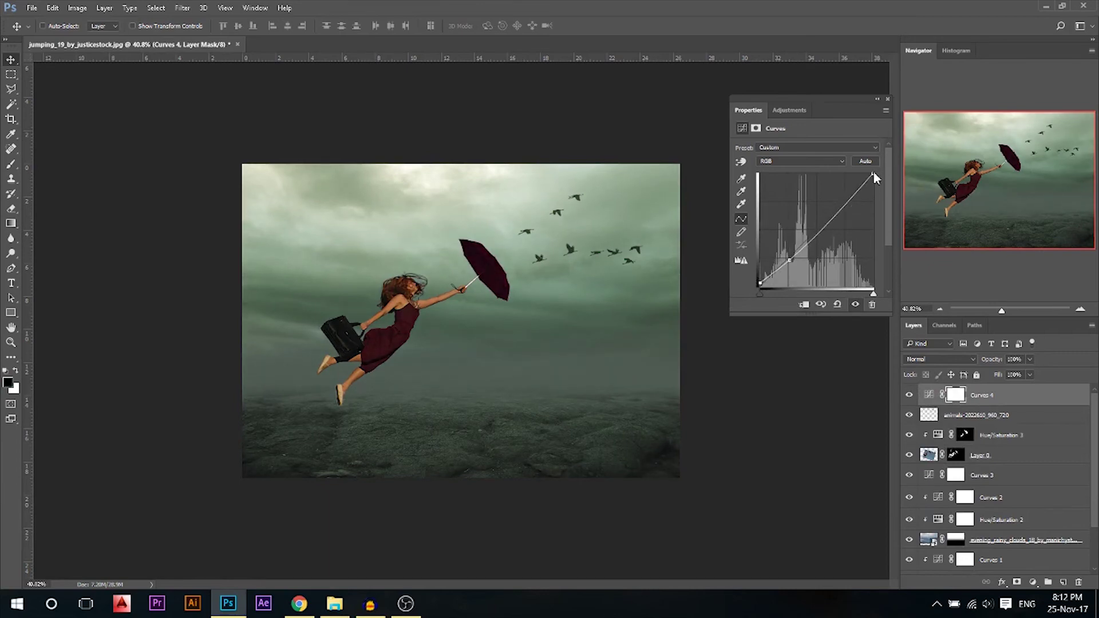
left_click_drag(873, 172, 868, 171)
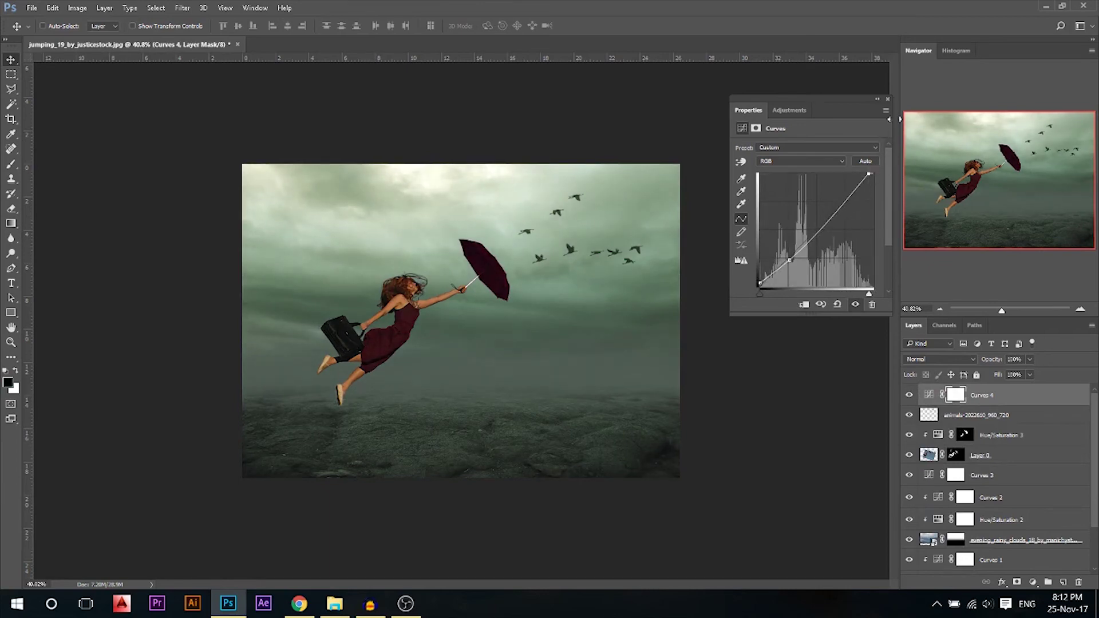
left_click(888, 100)
Compare the composite with and without the top Curves adjustment by switching its visibility off and on.
left_click(910, 395)
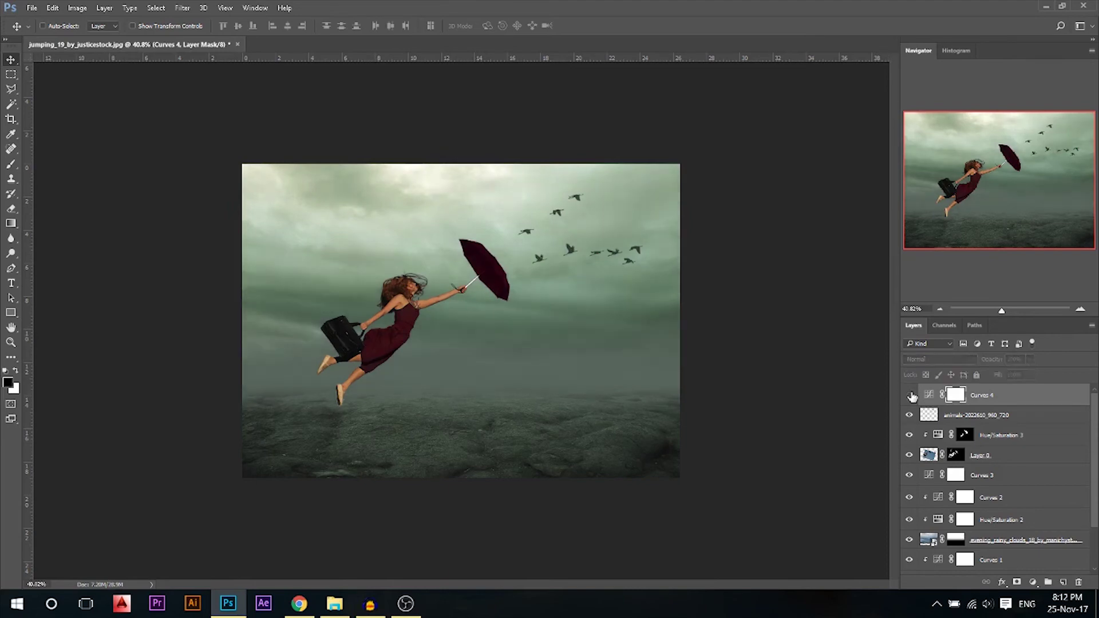
left_click(910, 395)
left_click(910, 395)
left_click(910, 395)
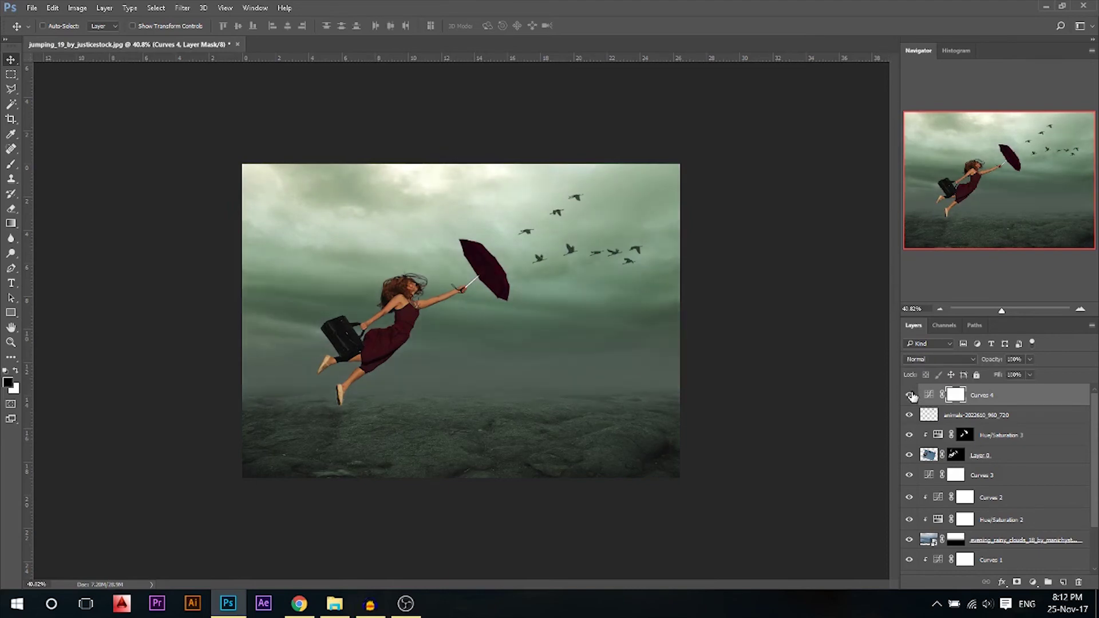
left_click(910, 395)
left_click(910, 395)
left_click(911, 395)
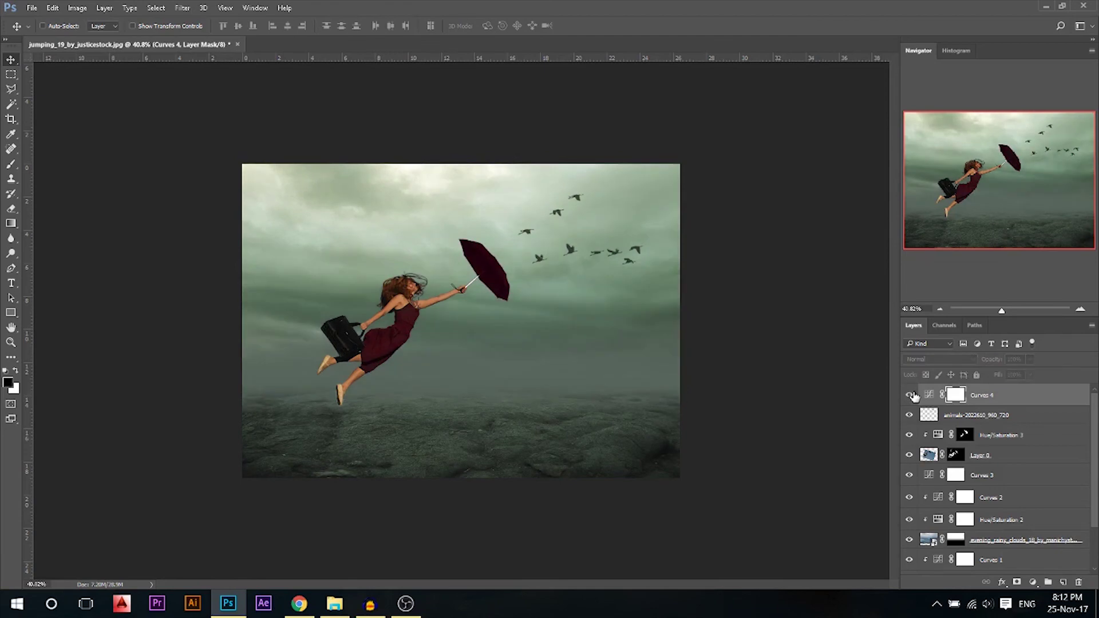
left_click(910, 394)
Add another Curves adjustment layer at the top of the layer stack.
scroll(368, 281, "up", 2)
scroll(624, 328, "down", 1)
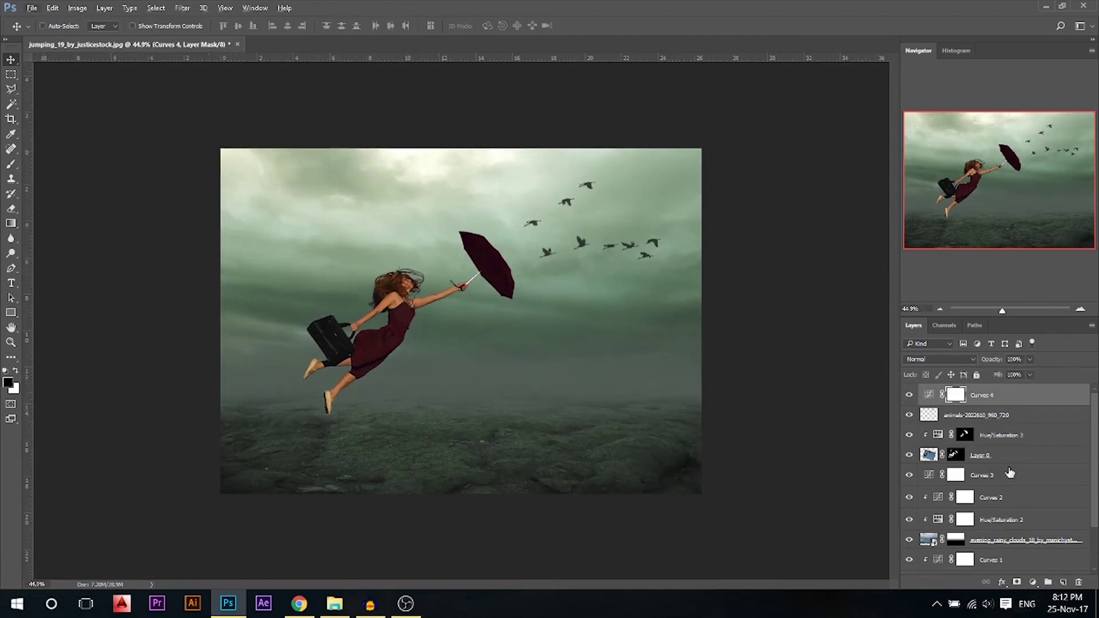
left_click(1033, 582)
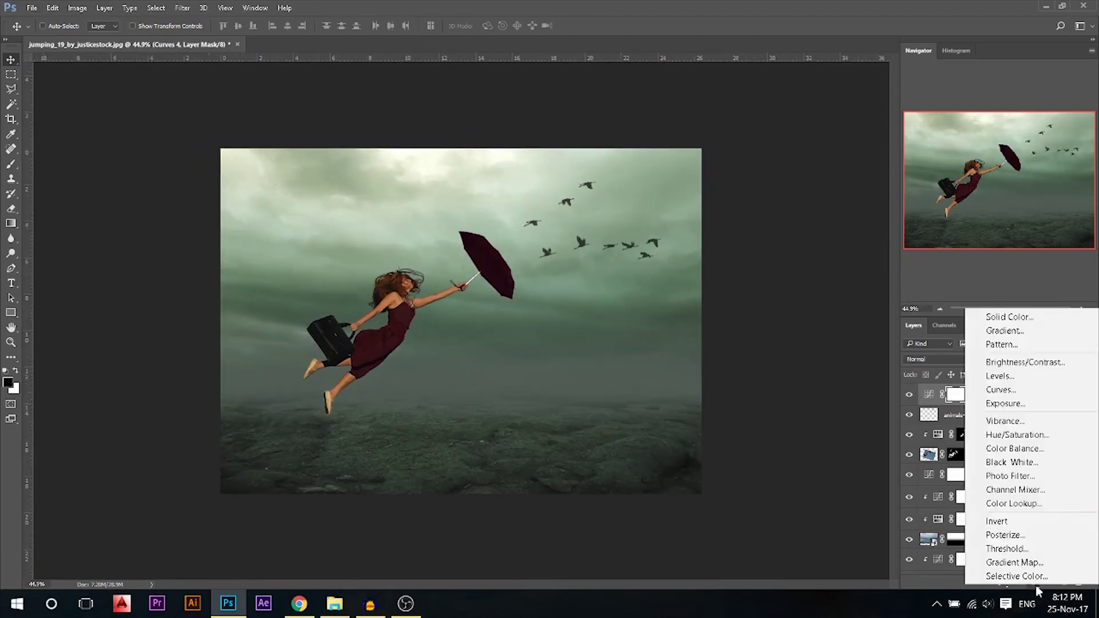
left_click(1018, 404)
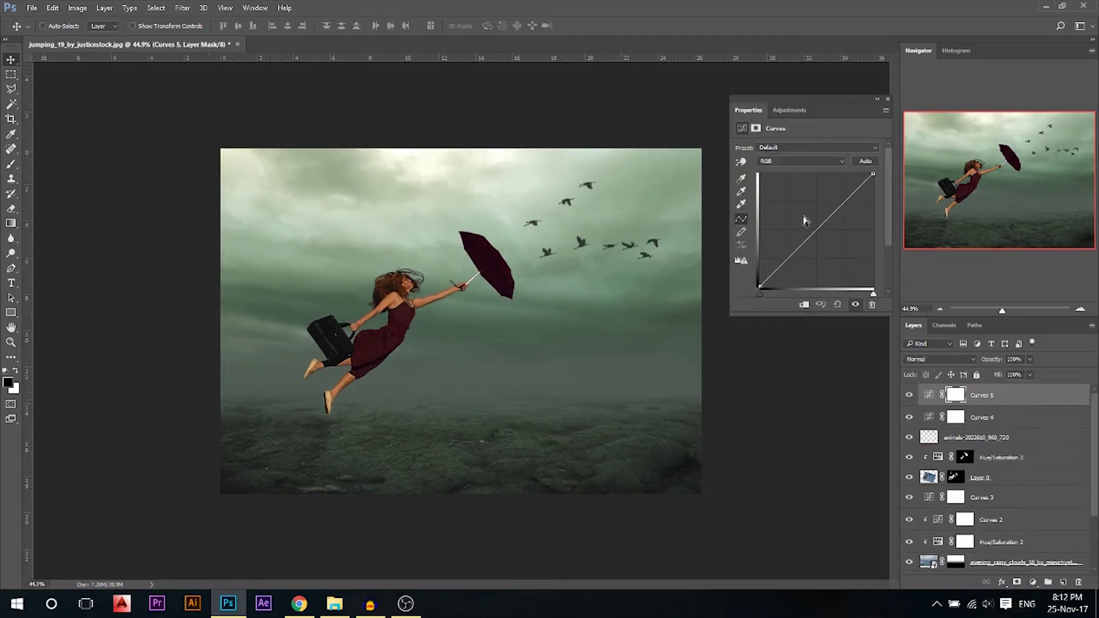
left_click(787, 163)
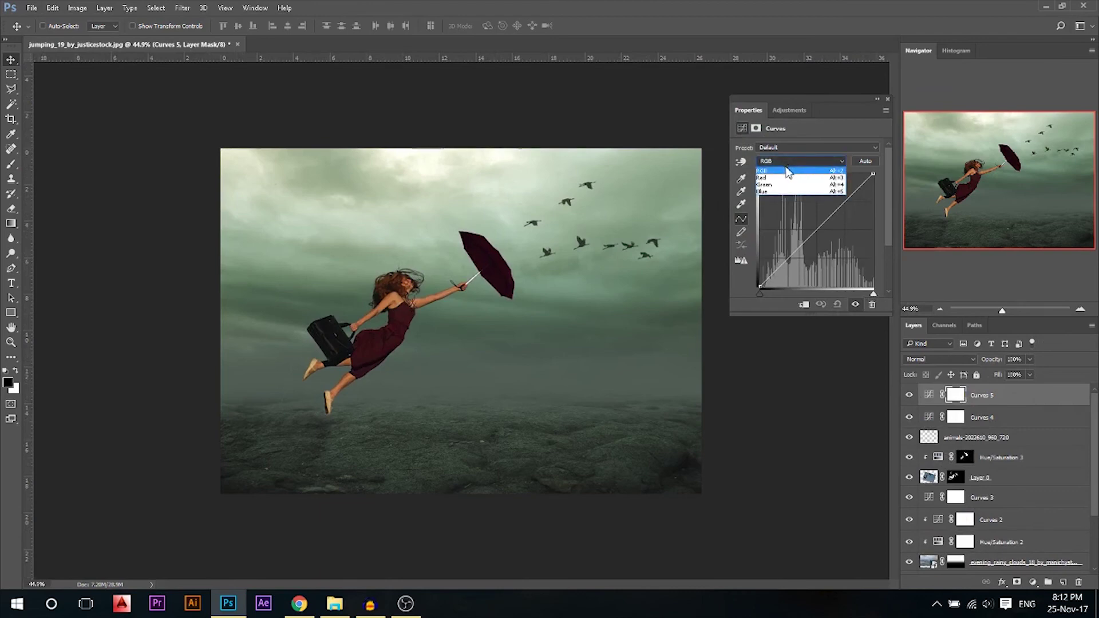
left_click(779, 192)
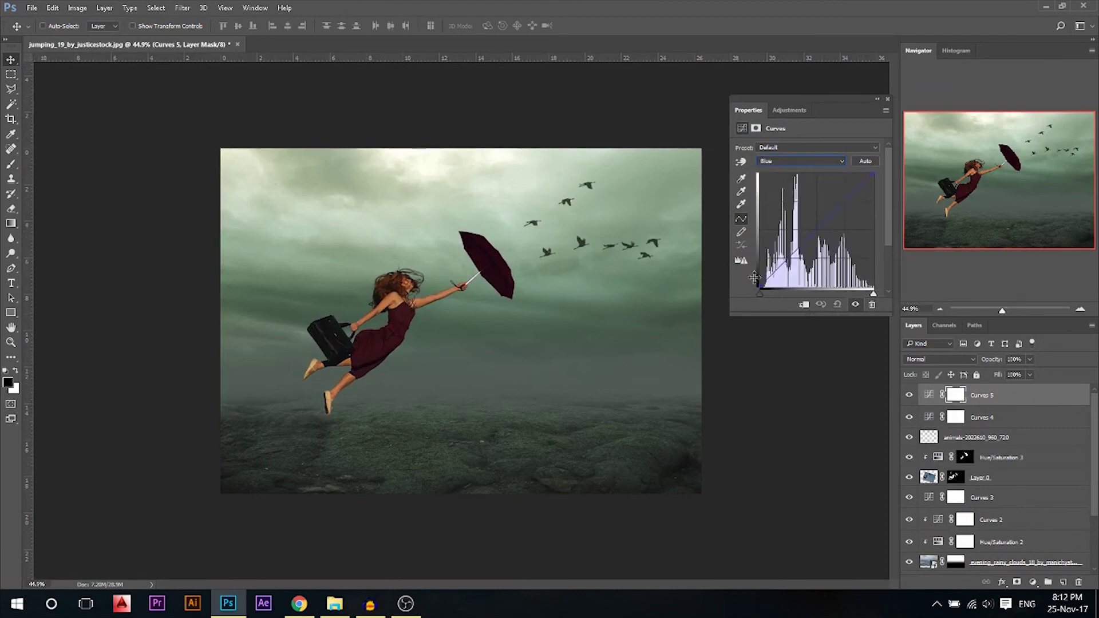
left_click_drag(760, 291, 747, 282)
left_click(782, 161)
left_click(775, 185)
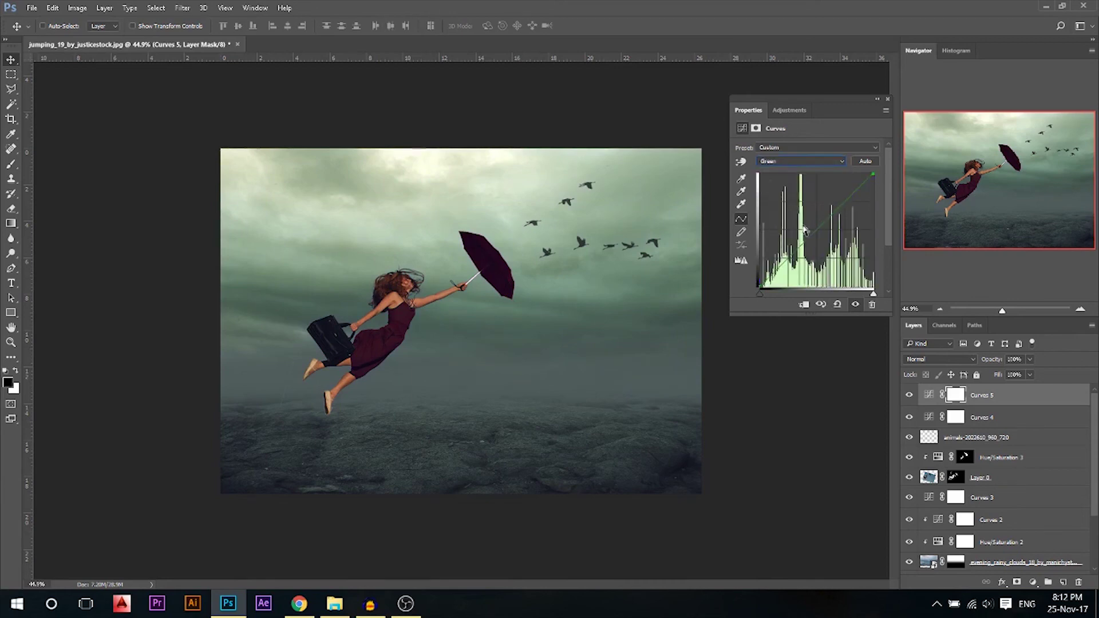
left_click_drag(818, 231, 817, 233)
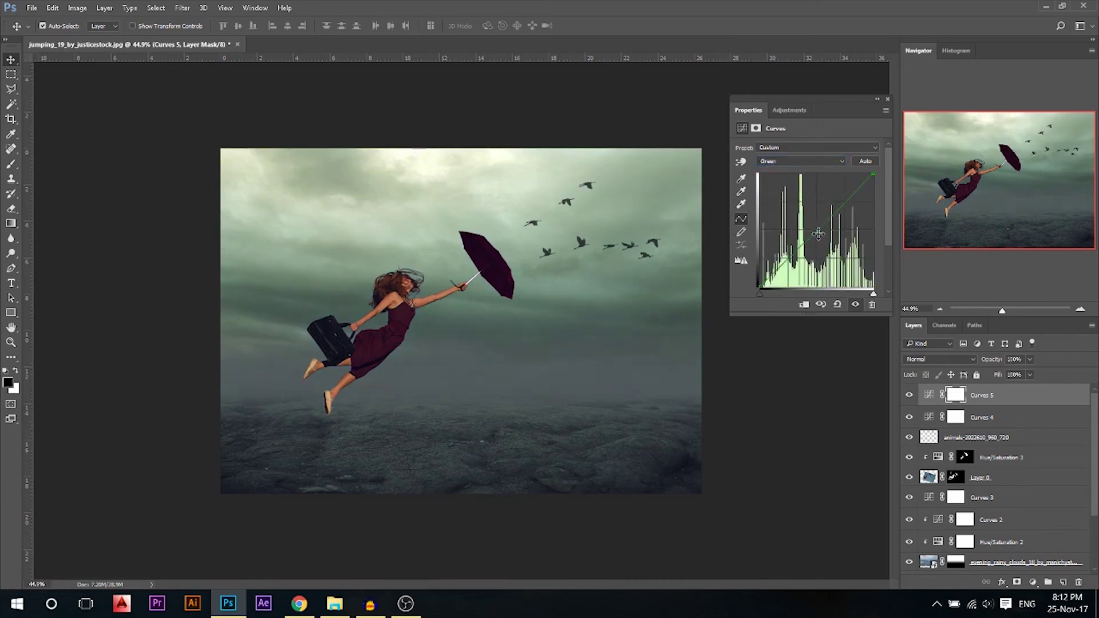
left_click(833, 305)
In the new Curves adjustment's Blue channel, raise the black point slightly and lower the white point slightly.
left_click(777, 160)
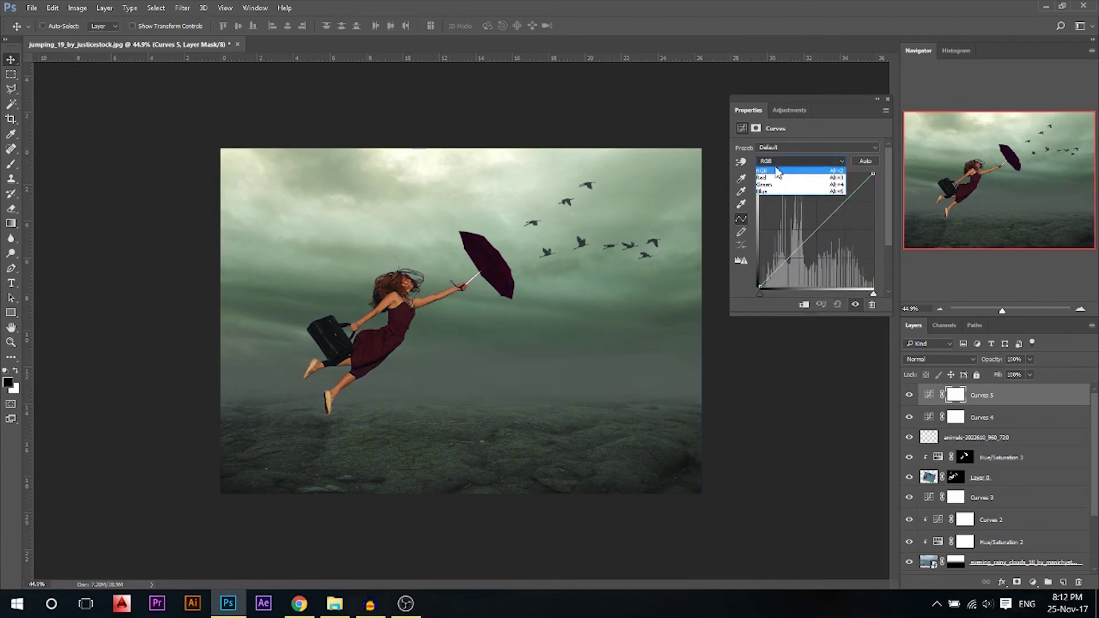
left_click(774, 188)
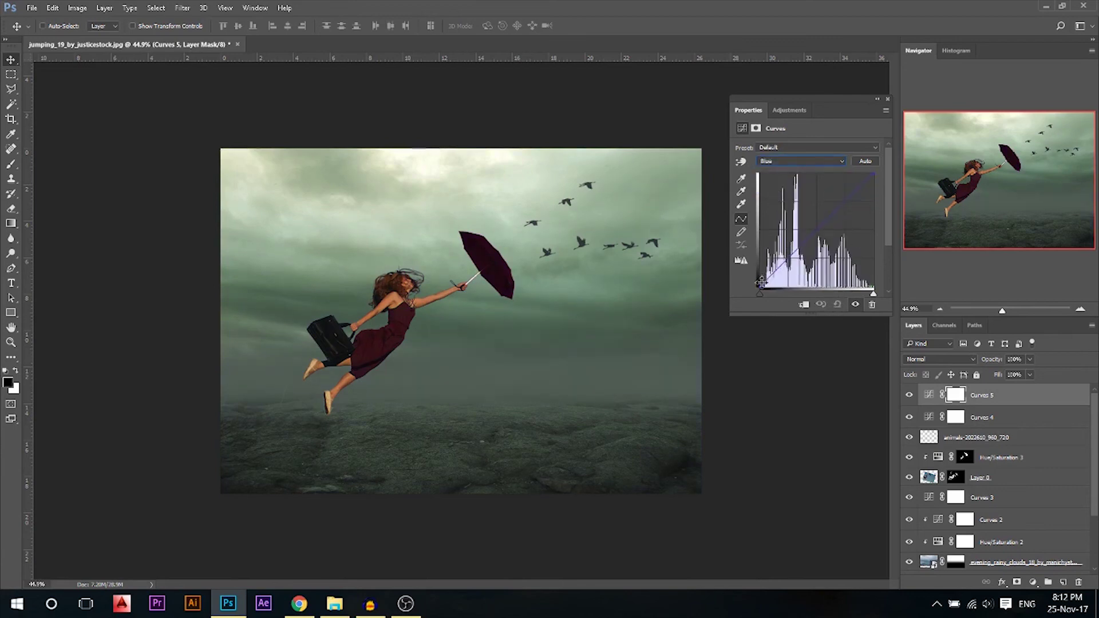
left_click_drag(760, 281, 757, 283)
left_click_drag(873, 174, 878, 177)
Slightly adjust the Green channel's shadows and lower the Red channel's midtones in the top Curves adjustment.
left_click(769, 163)
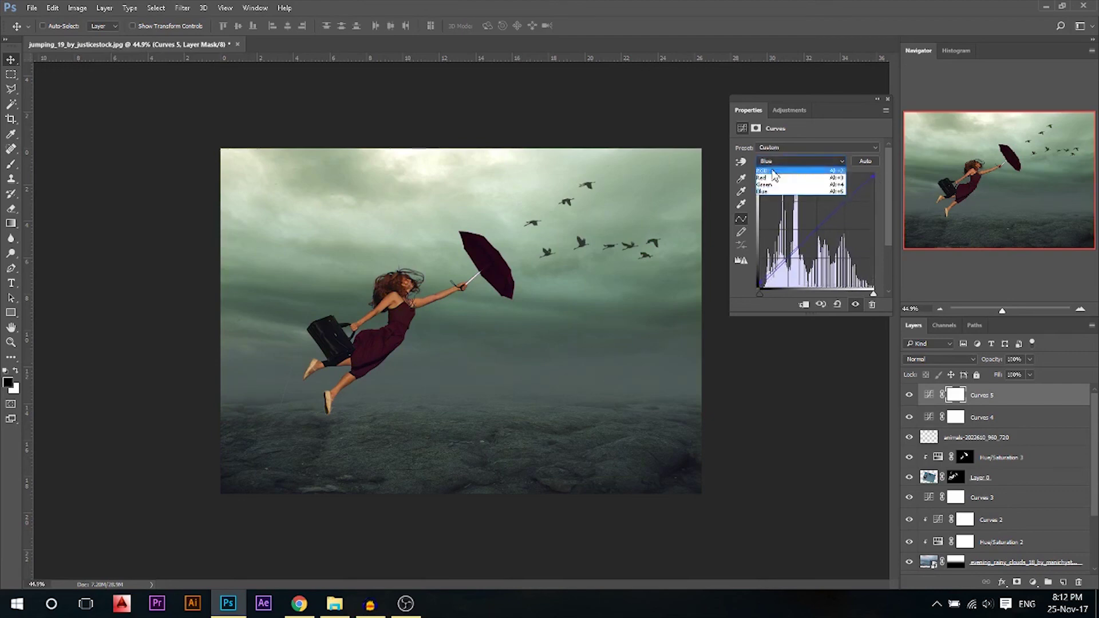
left_click(774, 182)
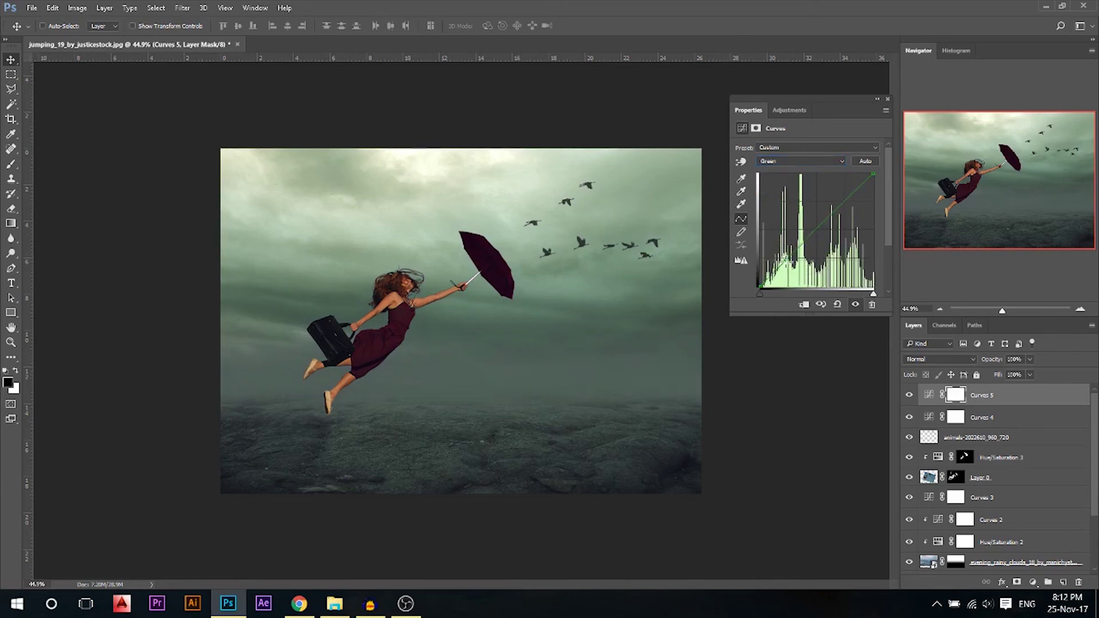
left_click_drag(786, 266, 785, 260)
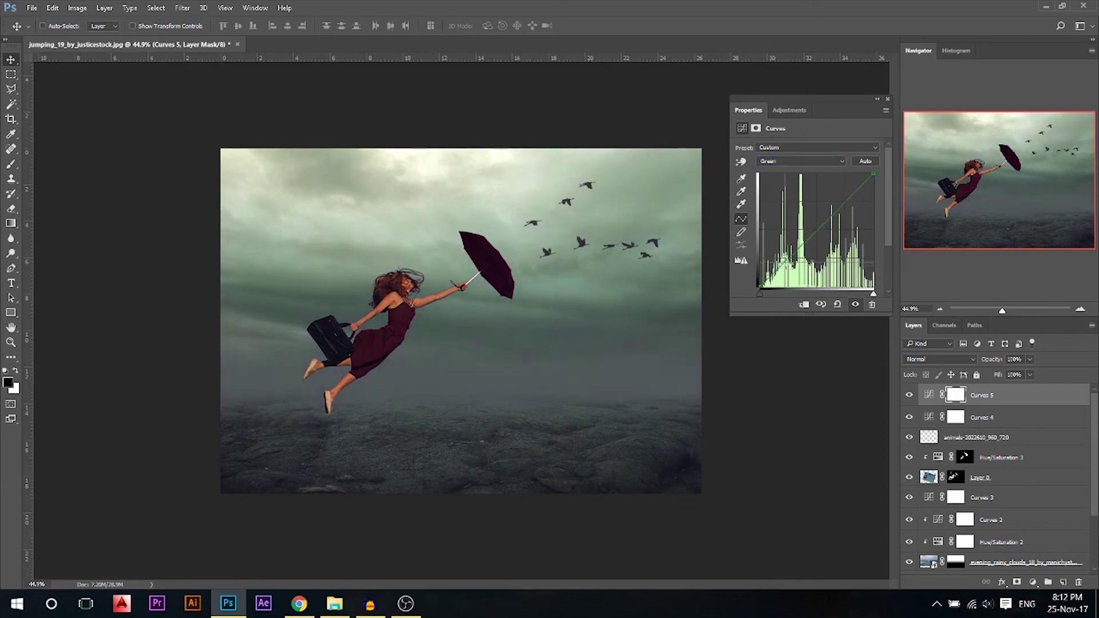
left_click(773, 161)
left_click(776, 175)
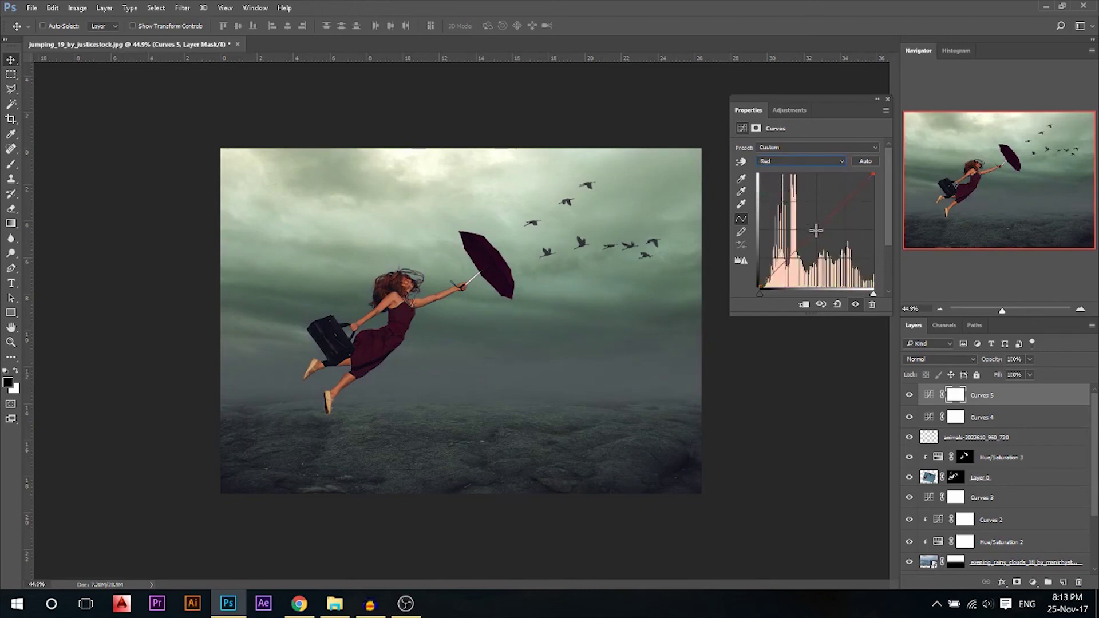
left_click_drag(816, 230, 820, 232)
left_click(886, 102)
Compare the image with and without the color-channel Curves adjustment by toggling Curves 5.
scroll(488, 365, "down", 1)
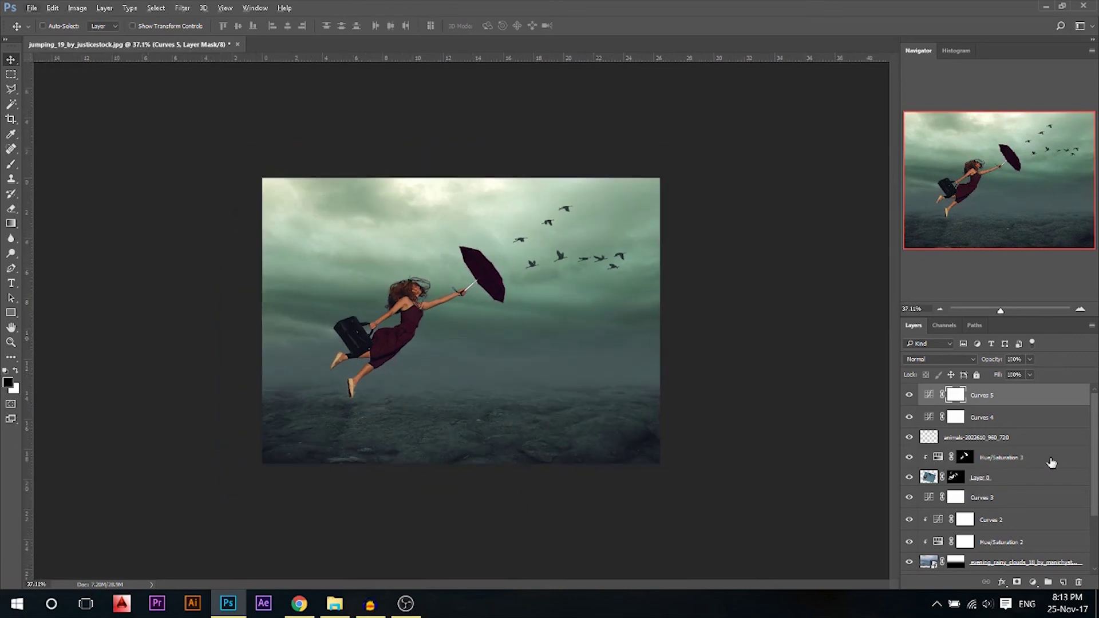
left_click(908, 395)
left_click(908, 394)
left_click(908, 394)
left_click(908, 395)
scroll(389, 315, "up", 2)
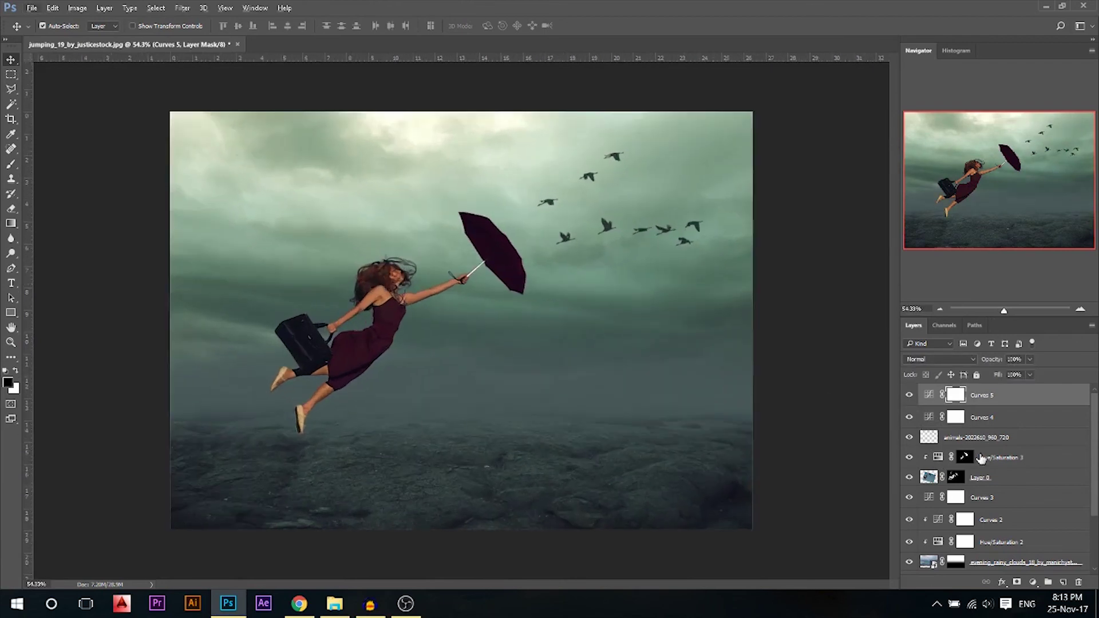
Stamp all visible layers into a new top layer and set Clarity to +13 for it in the Camera Raw Filter.
key("ctrl+shift+alt+e")
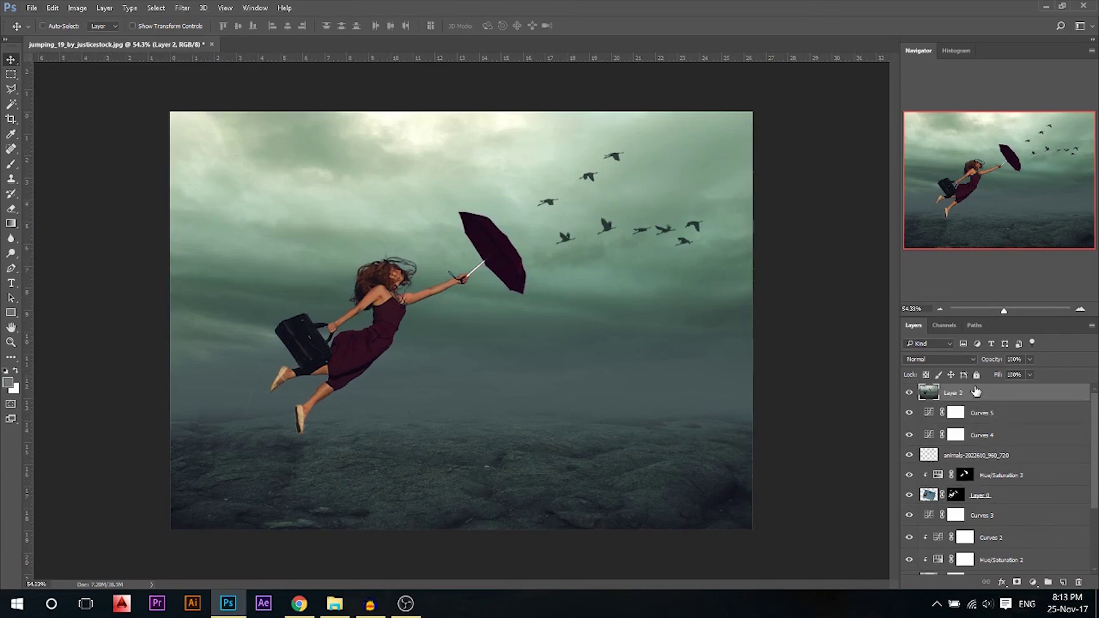
left_click(182, 8)
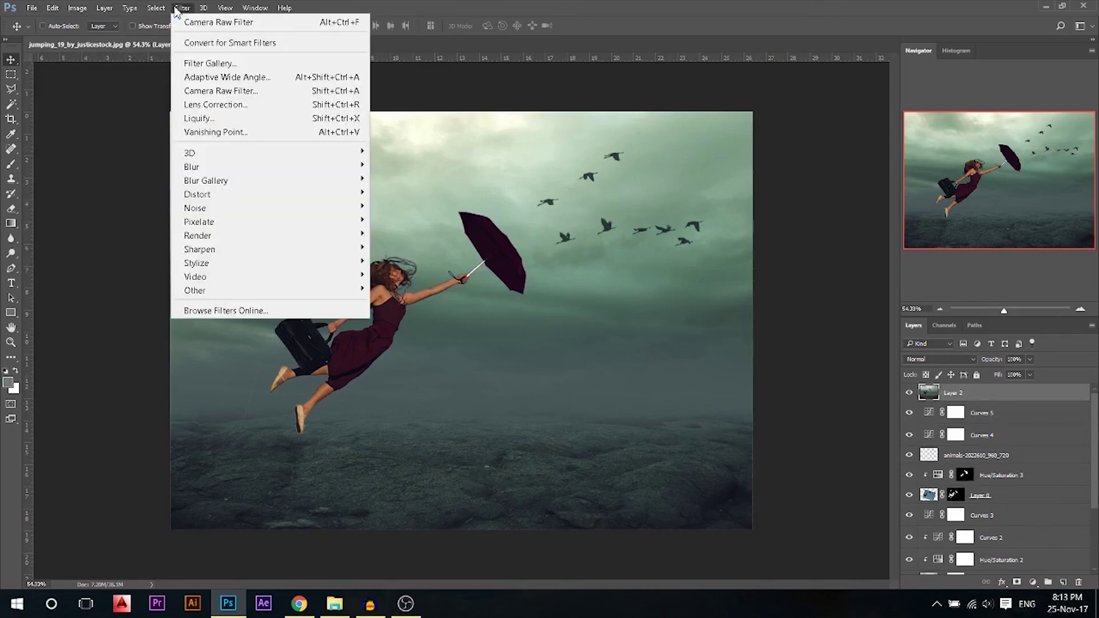
left_click(211, 90)
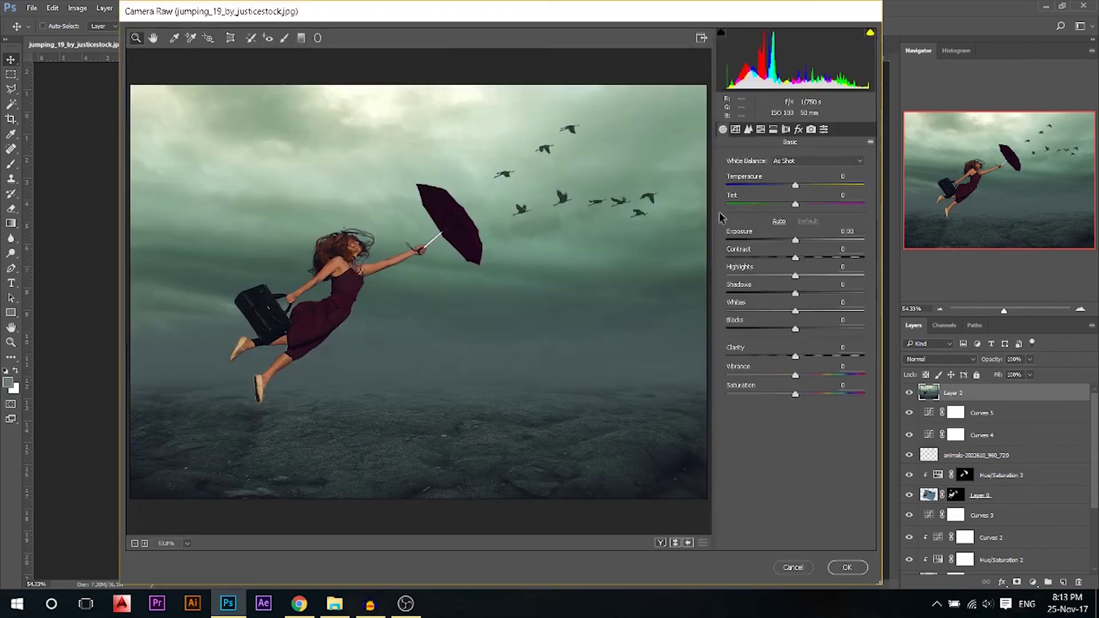
left_click_drag(796, 350, 805, 351)
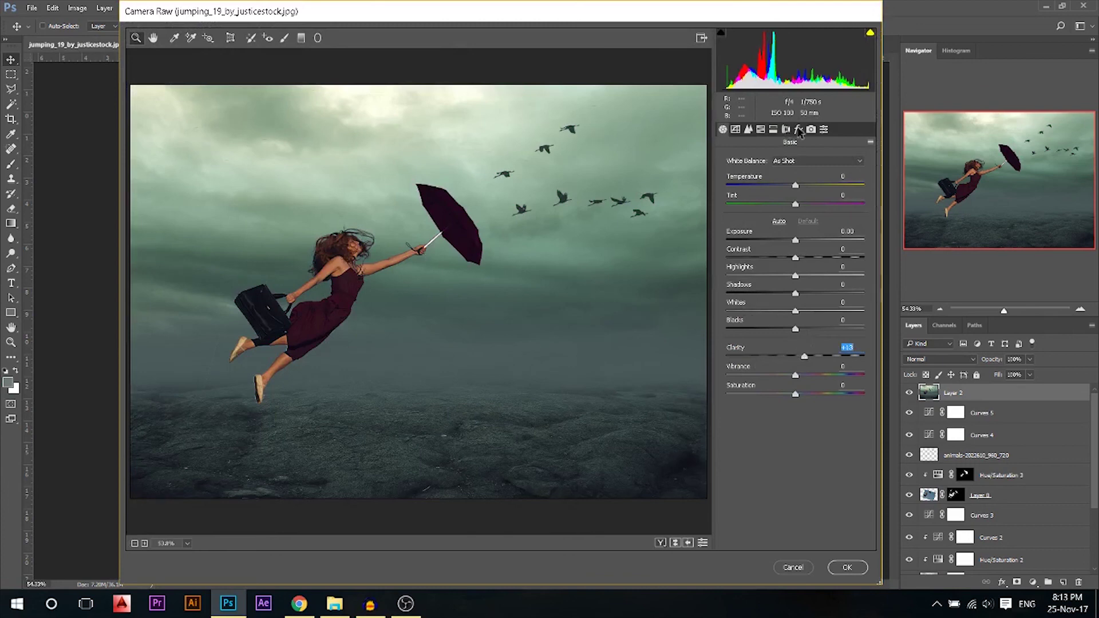
Set the Post Crop Vignetting amount to -10 in the Camera Raw effects and apply the filter.
left_click(798, 129)
left_click_drag(815, 310, 802, 312)
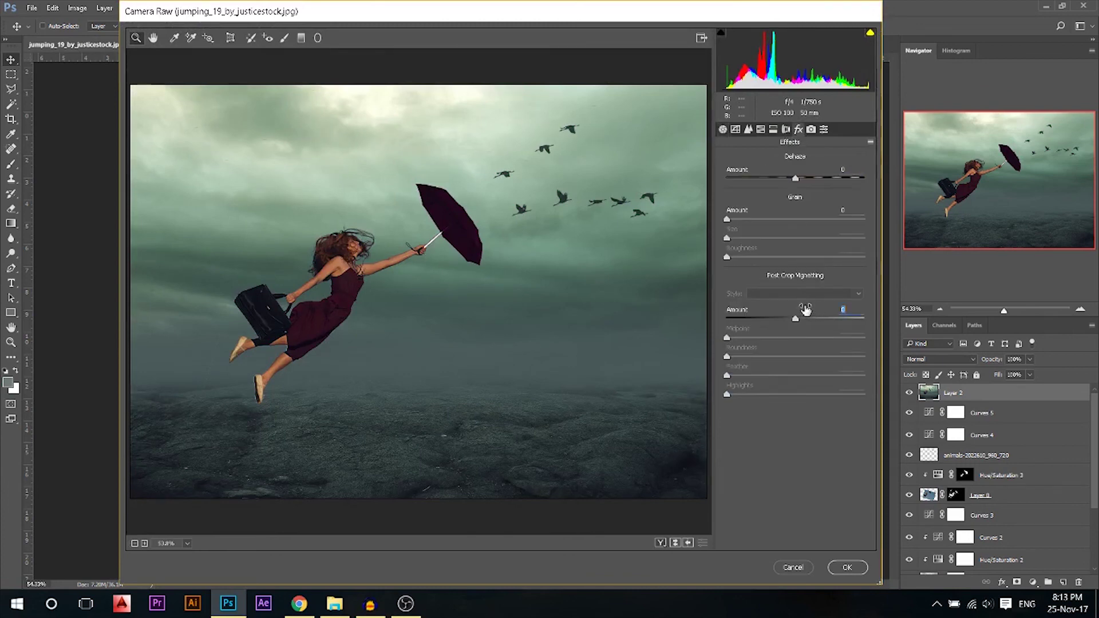
left_click(848, 568)
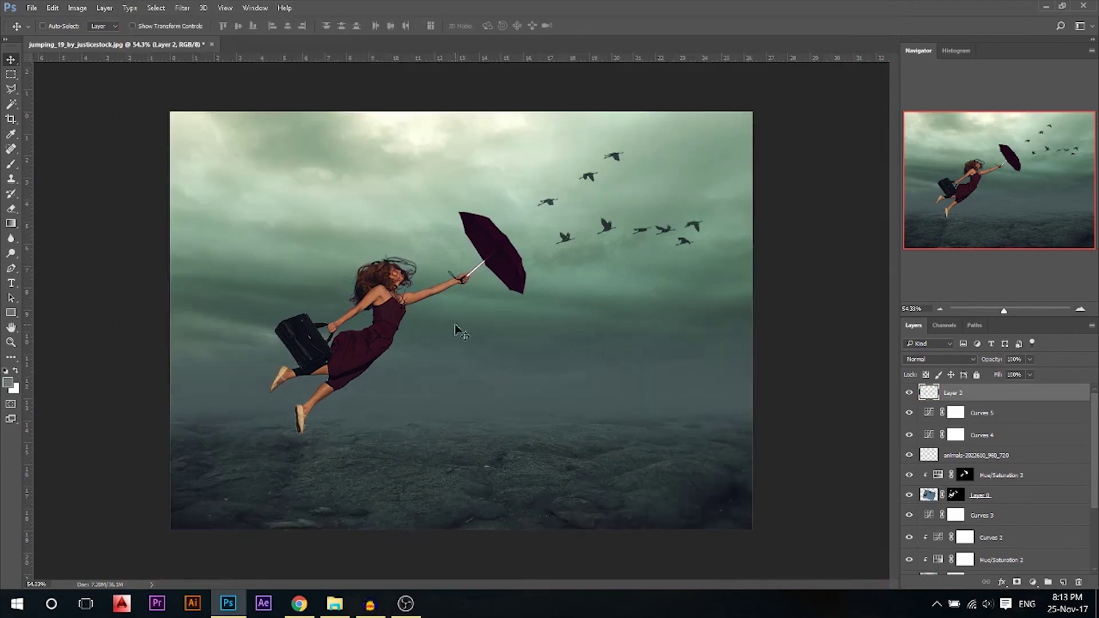
scroll(449, 315, "up", 2)
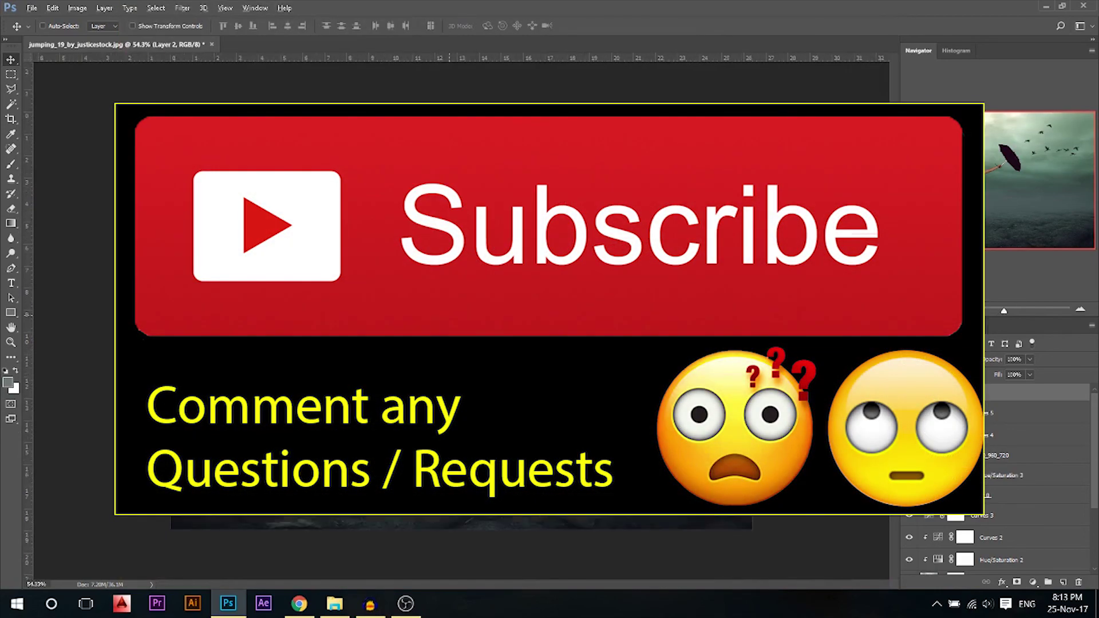